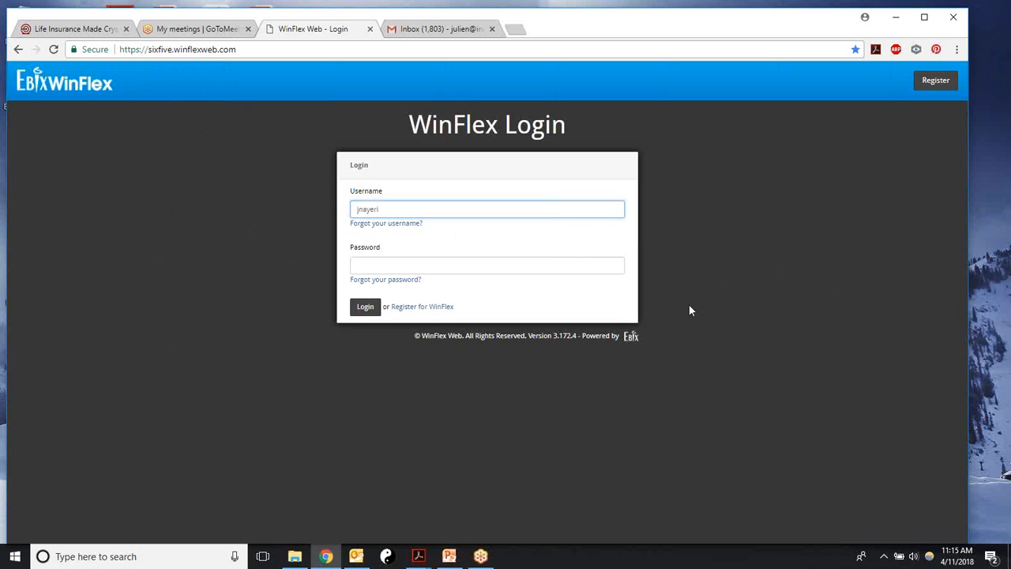
Step: Sign in to WinFlex Web with the account password and open the Illustrations client editor
{"action": "left_click", "coordinate": [353, 263]}
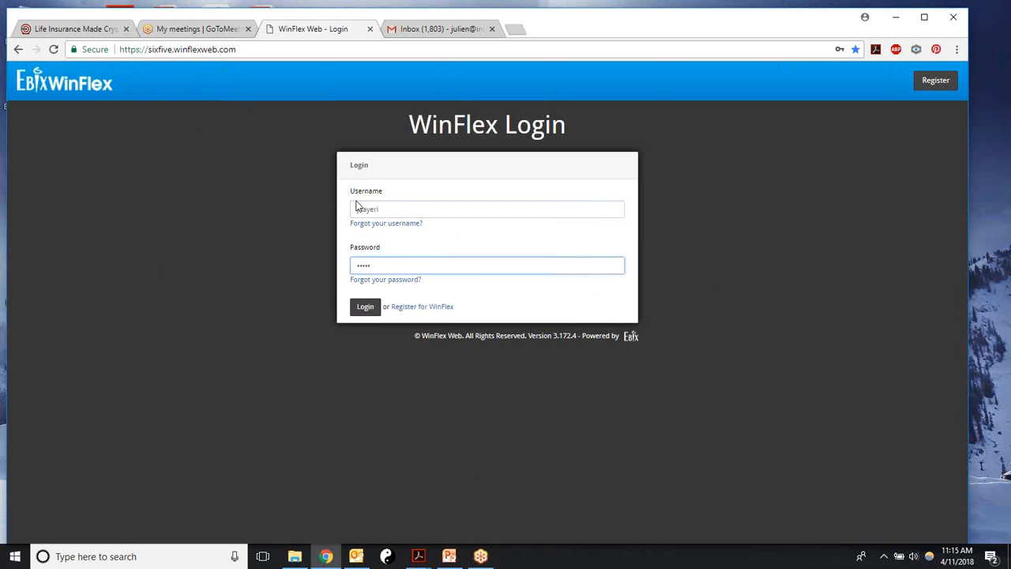
{"action": "left_click", "coordinate": [362, 308]}
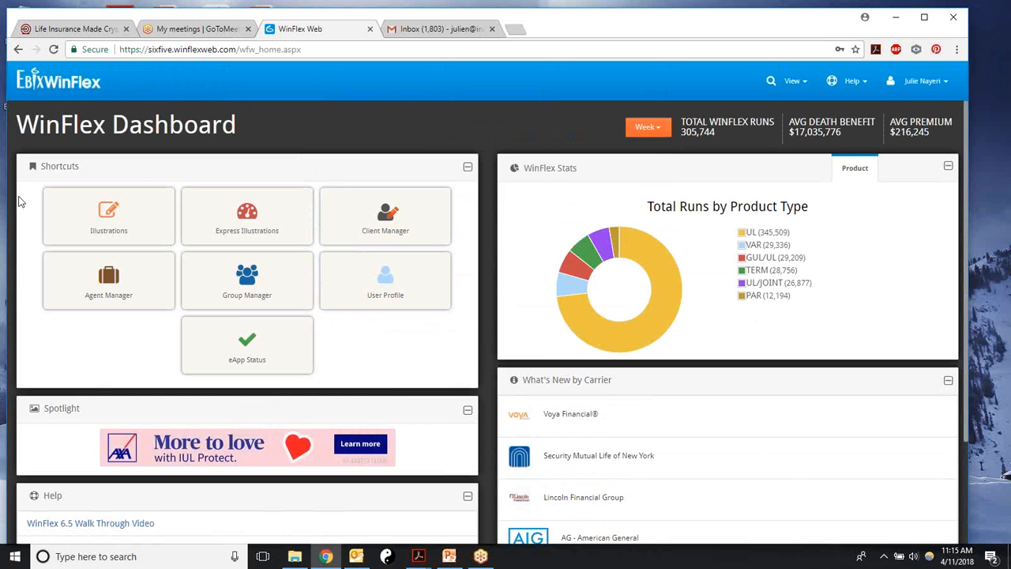
{"action": "left_click", "coordinate": [920, 81]}
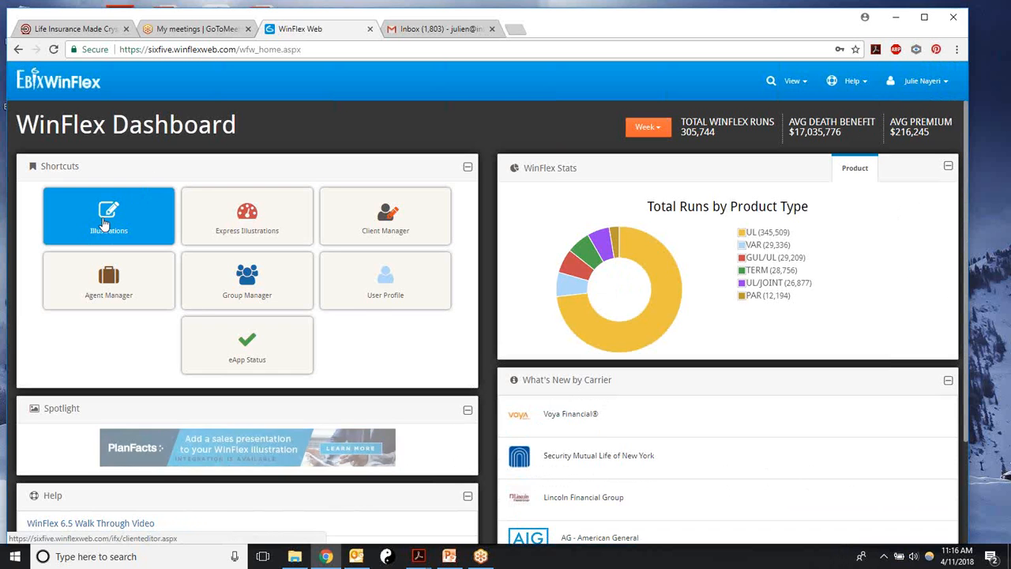
{"action": "left_click", "coordinate": [938, 83]}
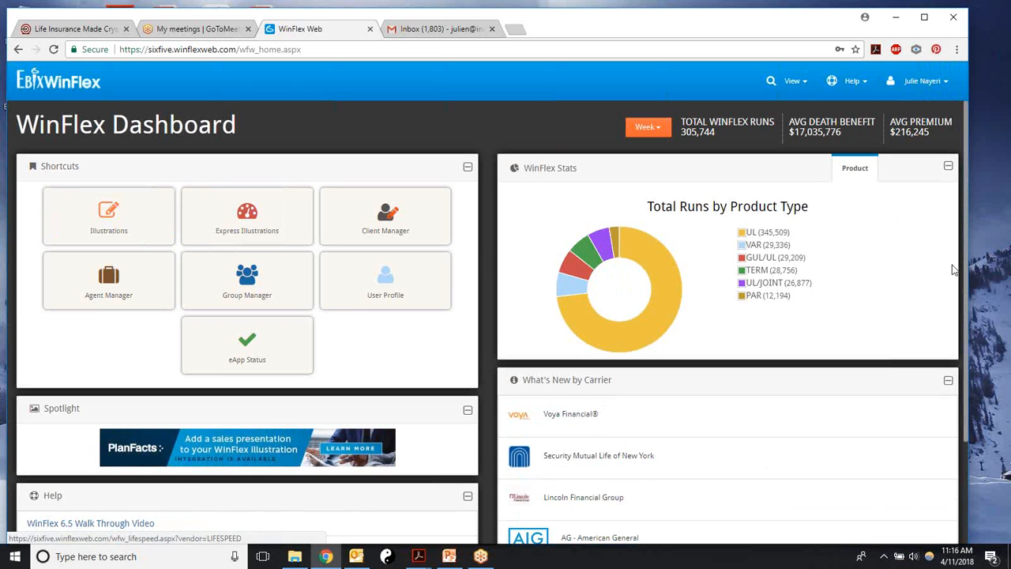
{"action": "left_click", "coordinate": [94, 221]}
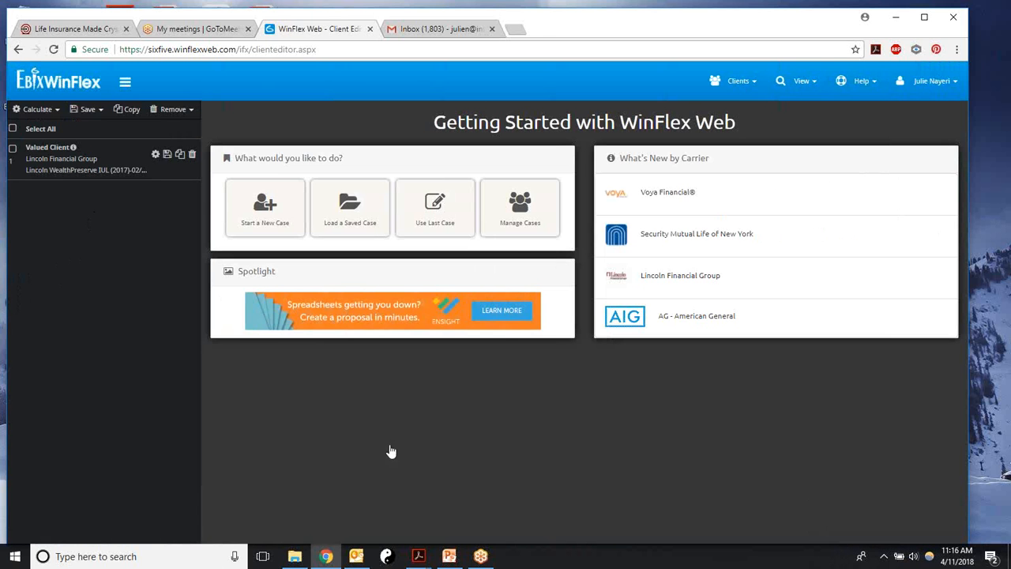
Step: Save the Reports preferences with InsMark enabled, then start a new case
{"action": "left_click", "coordinate": [932, 81]}
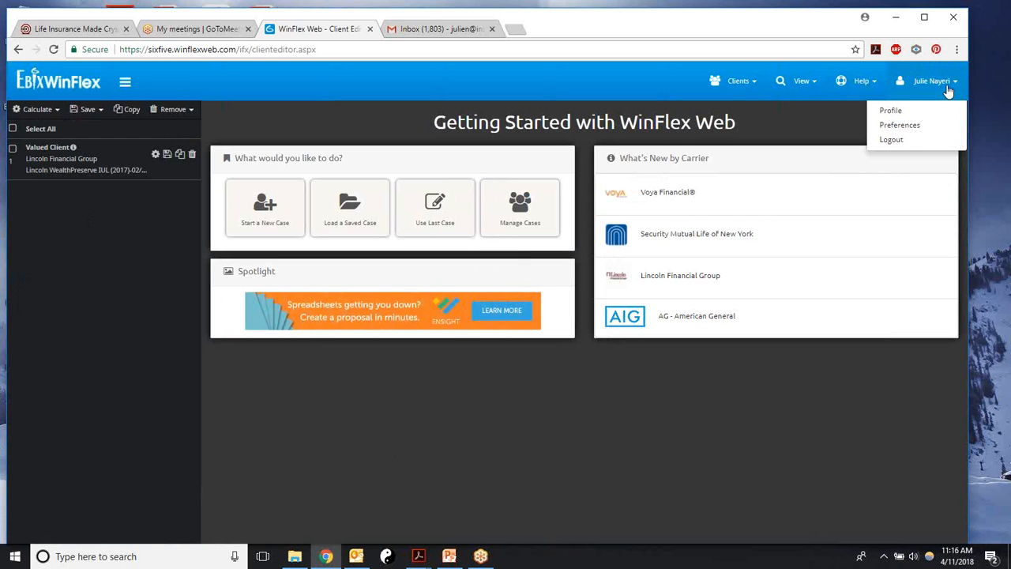
{"action": "left_click", "coordinate": [900, 126]}
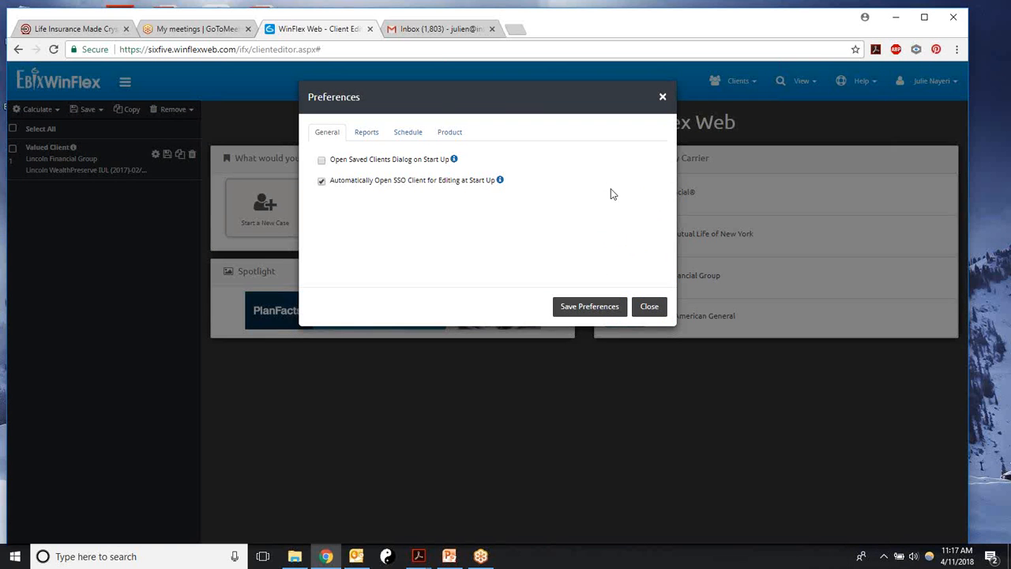
{"action": "left_click", "coordinate": [365, 133]}
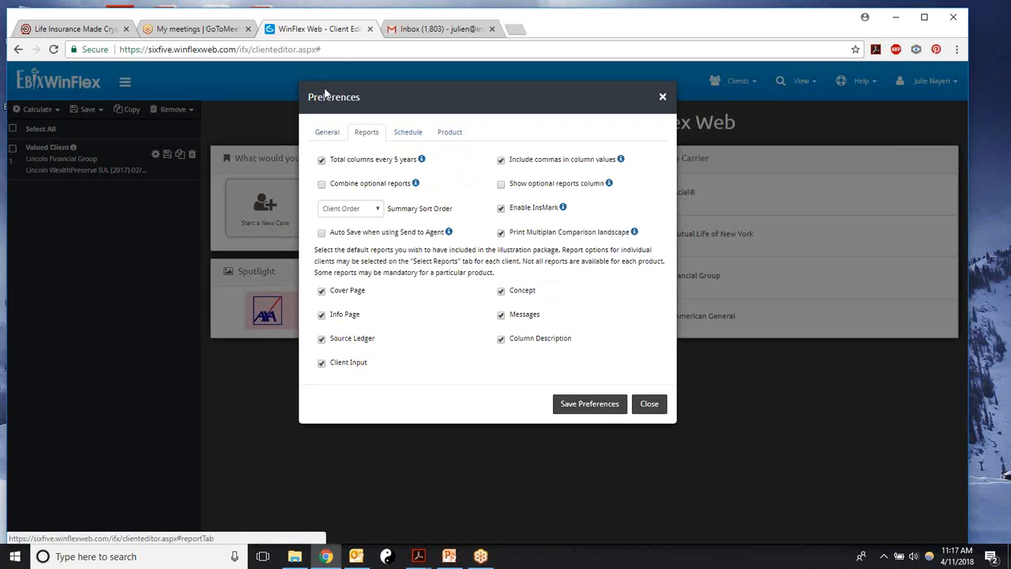
{"action": "left_click", "coordinate": [576, 405]}
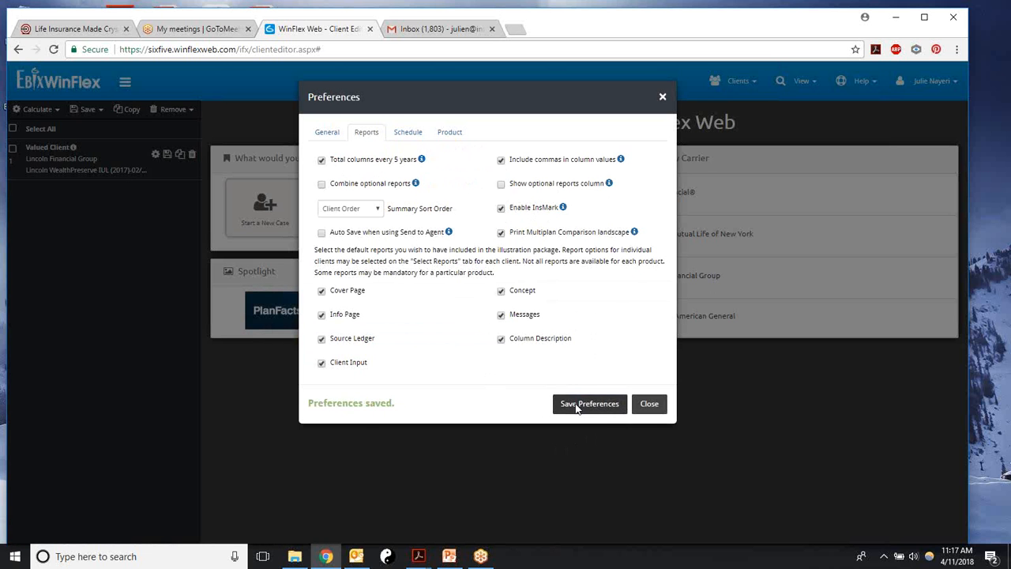
{"action": "left_click", "coordinate": [649, 406]}
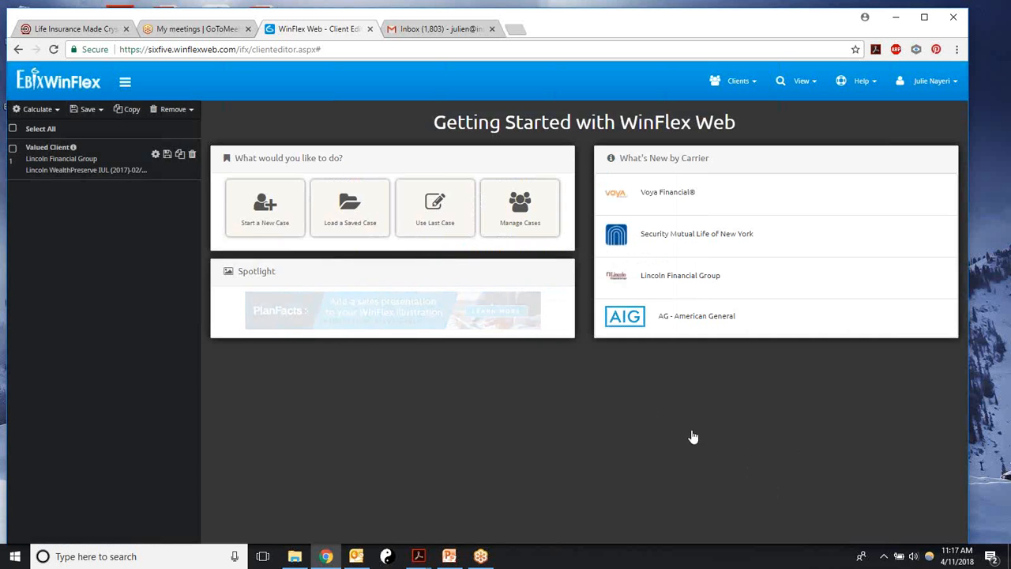
{"action": "left_click", "coordinate": [257, 221]}
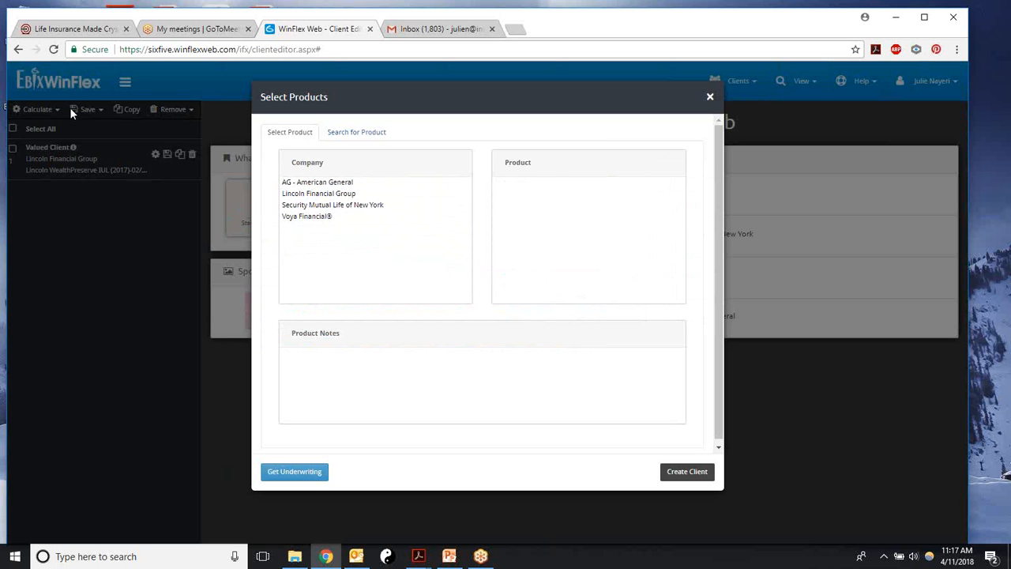
Step: Create a client case for AG - American General's Max Accumulator+ IUL product
{"action": "left_click", "coordinate": [297, 184]}
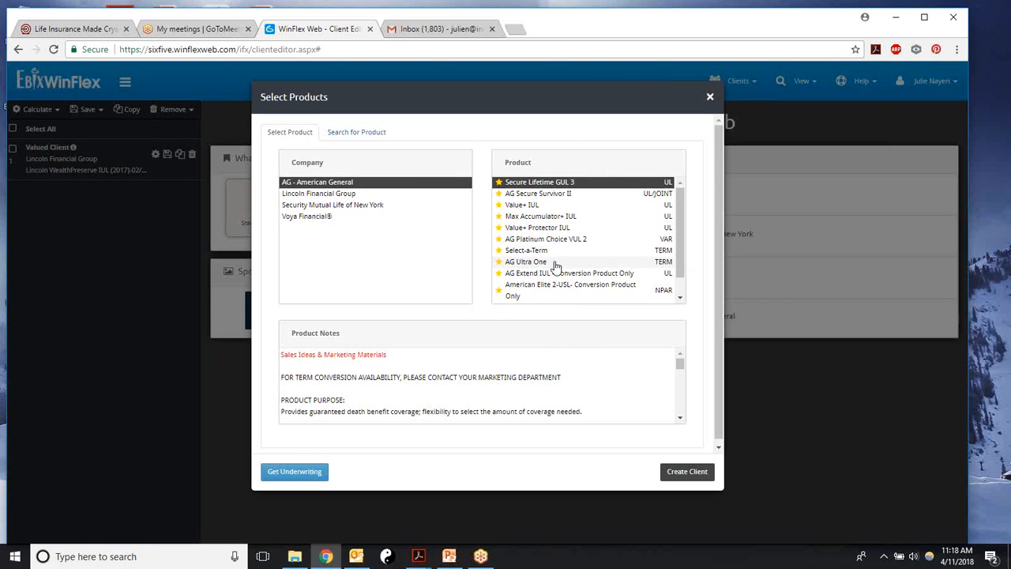
{"action": "left_click", "coordinate": [551, 215]}
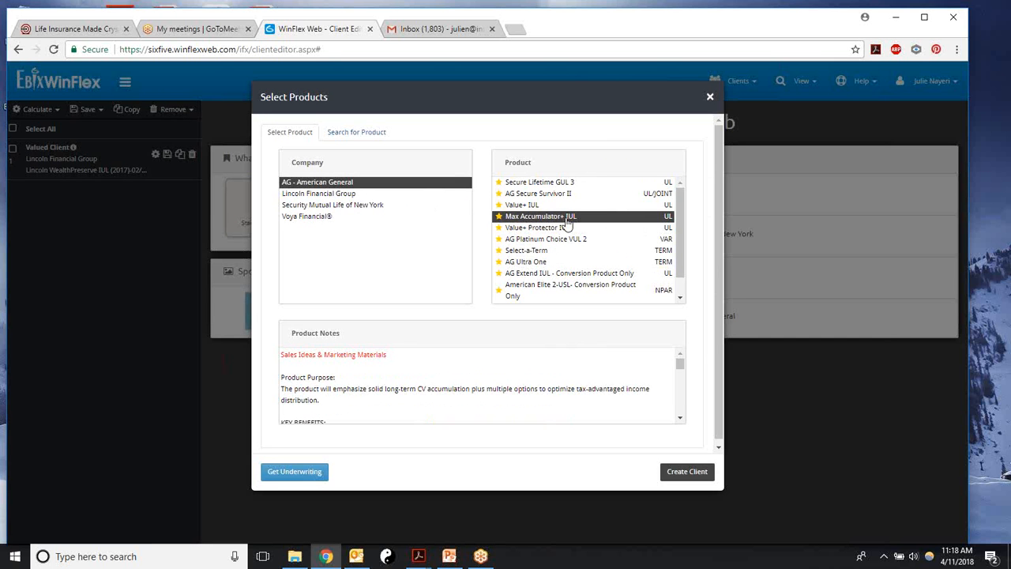
{"action": "left_click", "coordinate": [687, 474]}
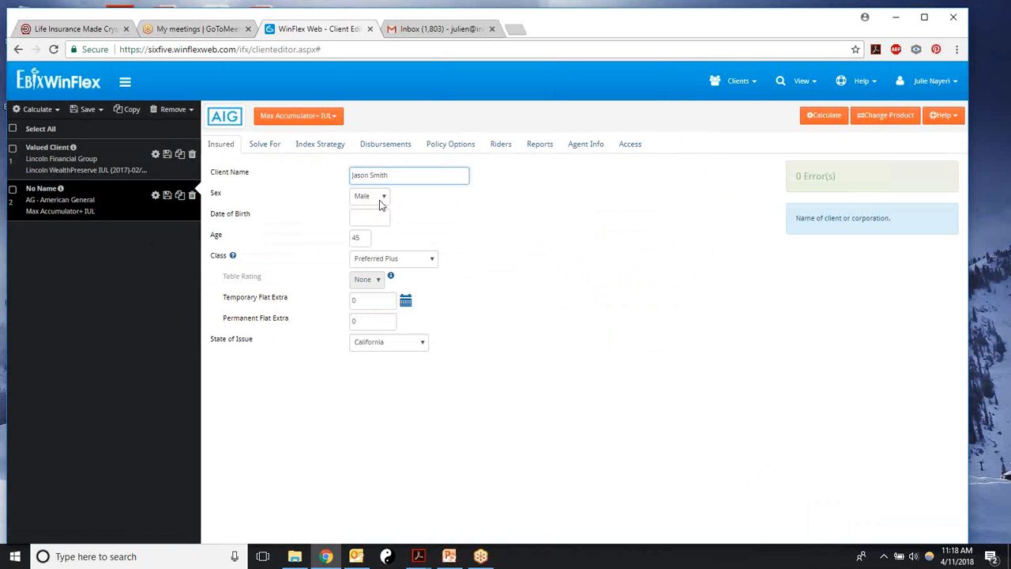
Step: Enter the client's date of birth and set the Solve For premium to 10000
{"action": "left_click", "coordinate": [368, 220]}
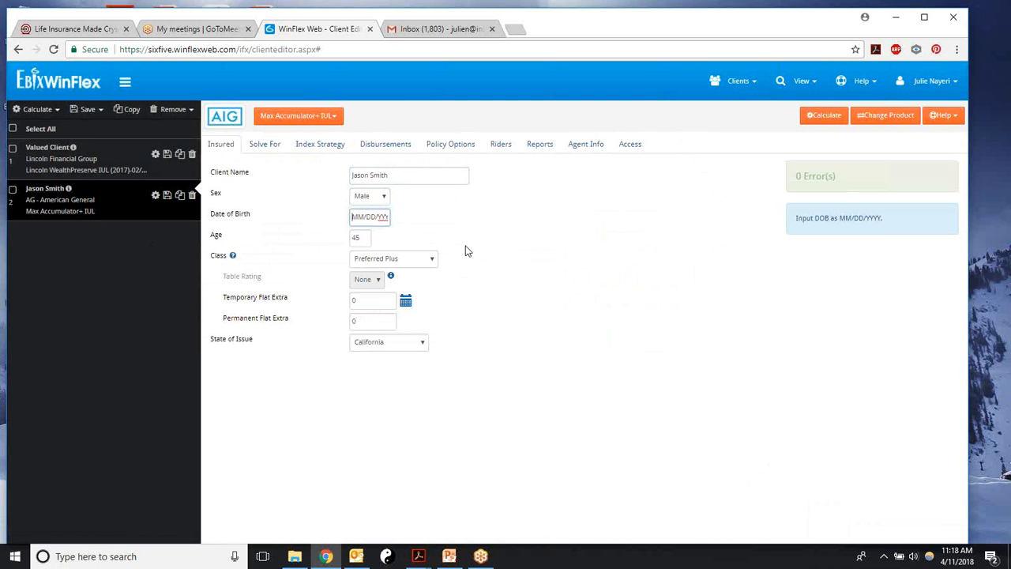
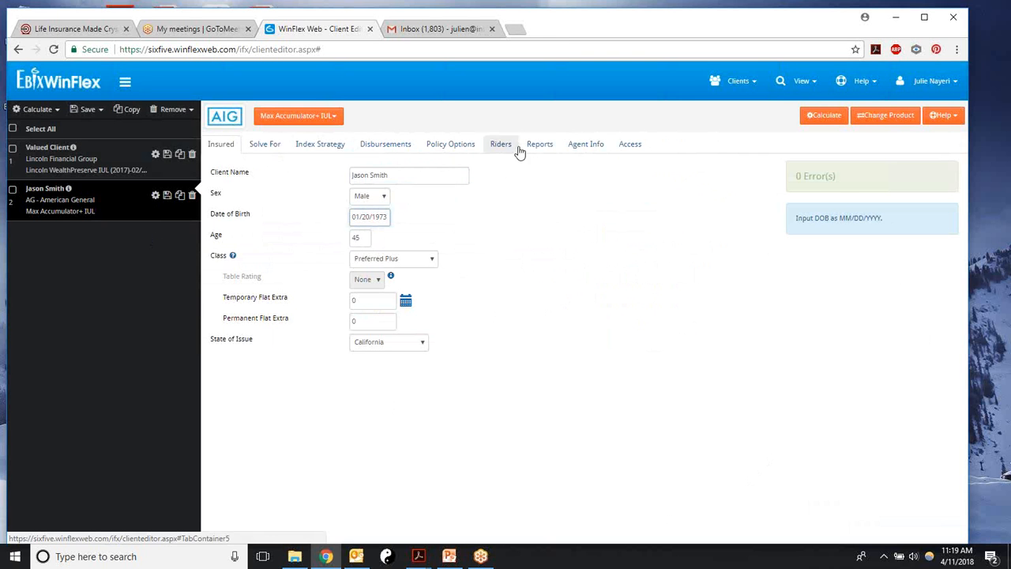
{"action": "left_click", "coordinate": [261, 147]}
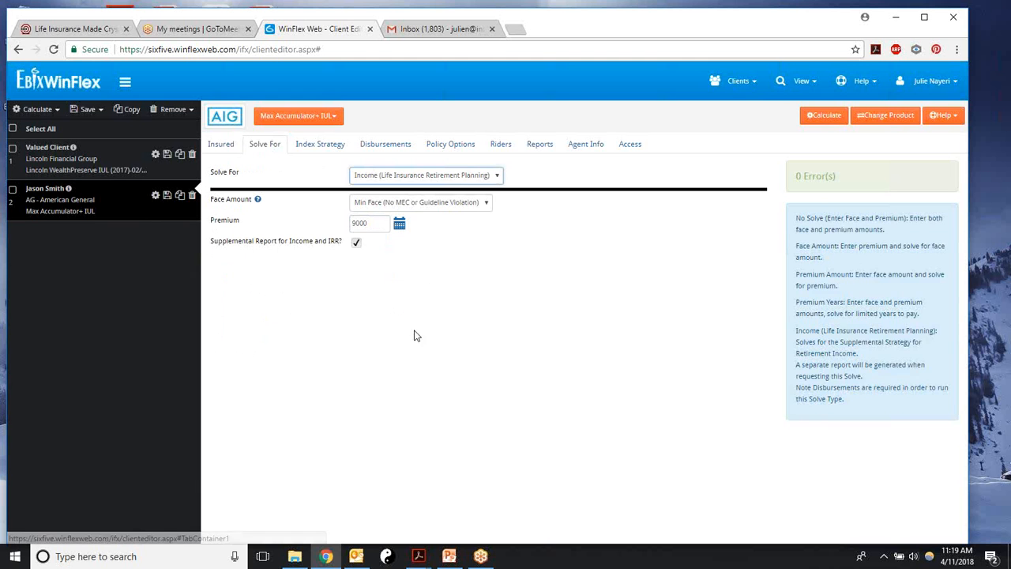
{"action": "left_click", "coordinate": [365, 225]}
{"action": "type", "text": "10"}
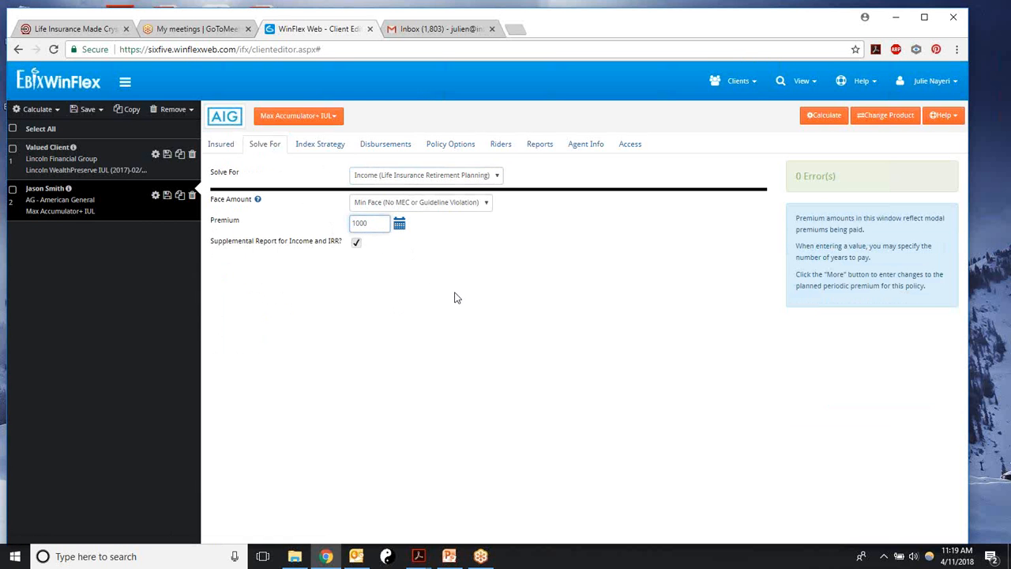
{"action": "left_click", "coordinate": [455, 297]}
Step: Calculate the illustration and export it to InsMark as BUTTON.AGL.IBF
{"action": "left_click", "coordinate": [823, 116]}
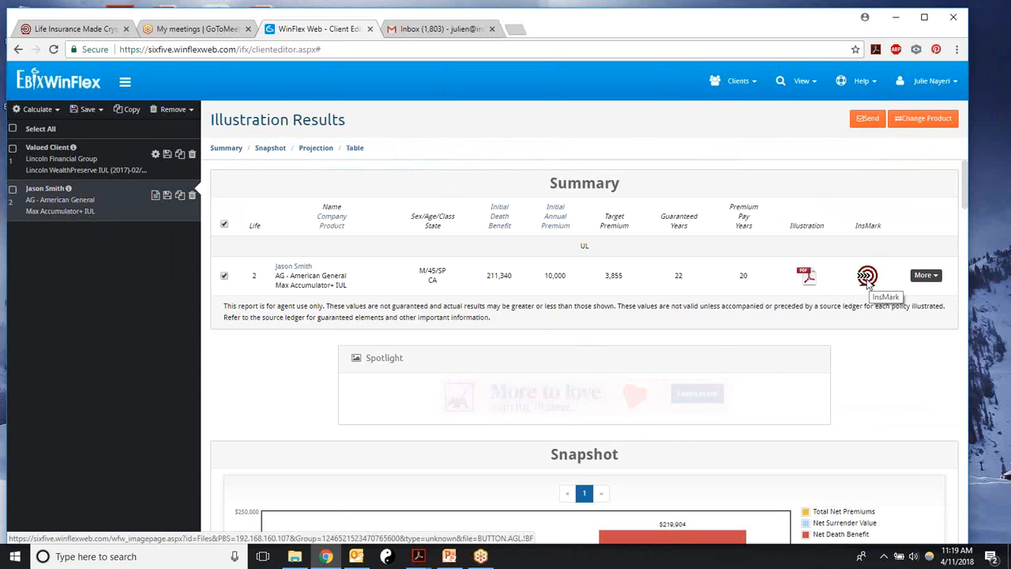
{"action": "left_click", "coordinate": [925, 80]}
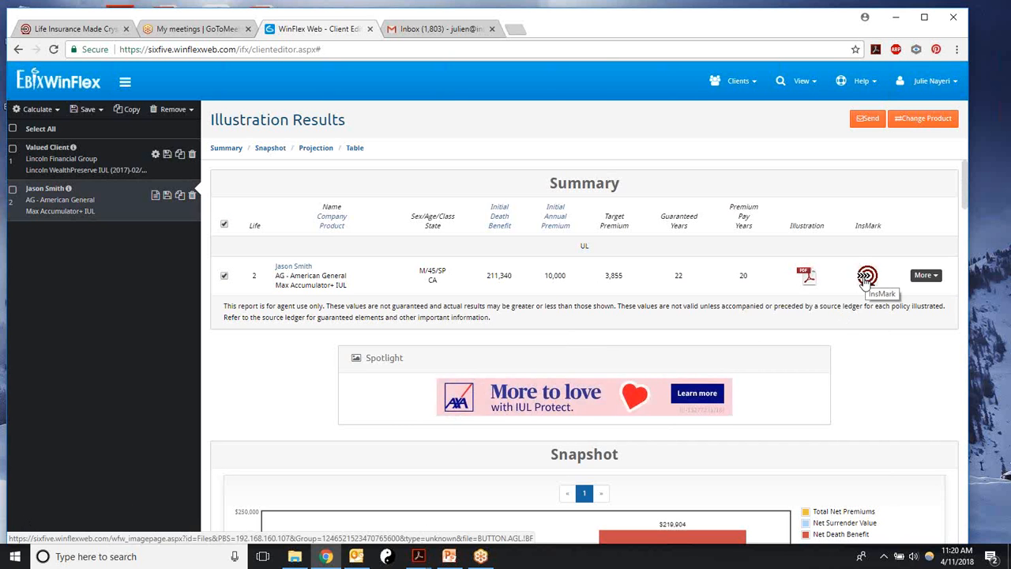
{"action": "left_click", "coordinate": [866, 278]}
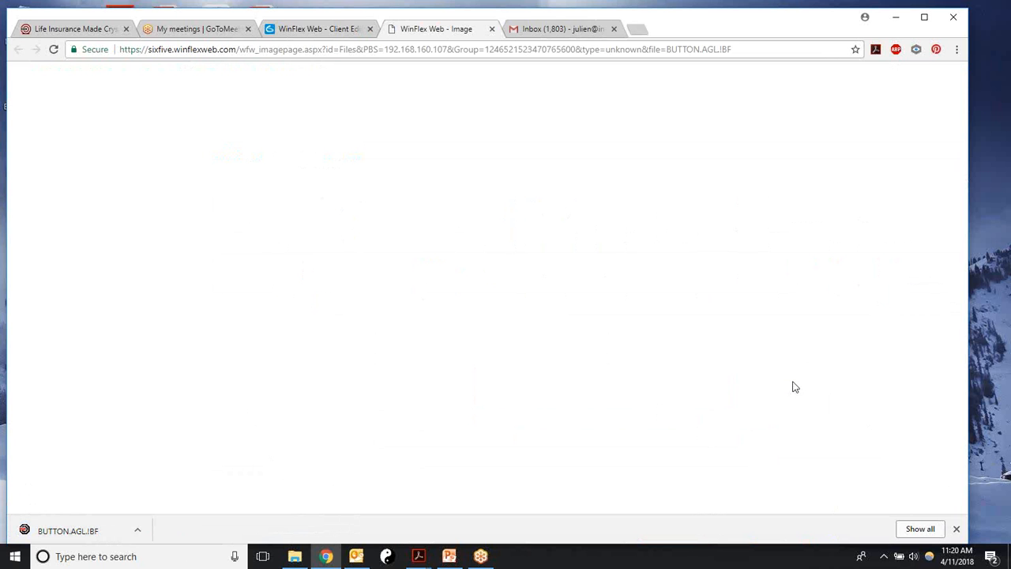
Step: Open the downloaded BUTTON.AGL.IBF file from Chrome's download shelf
{"action": "left_click", "coordinate": [139, 530]}
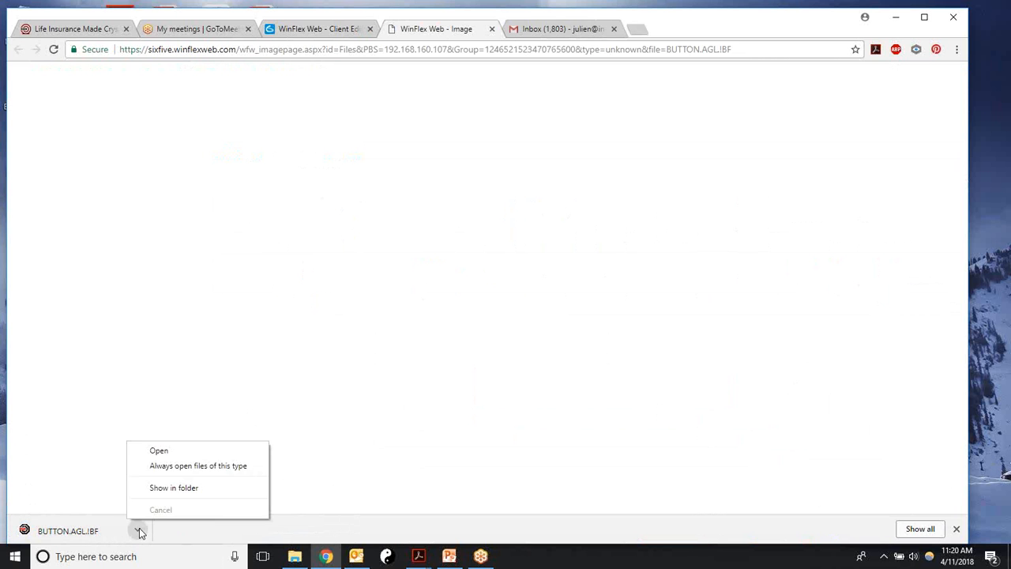
{"action": "left_click", "coordinate": [157, 450]}
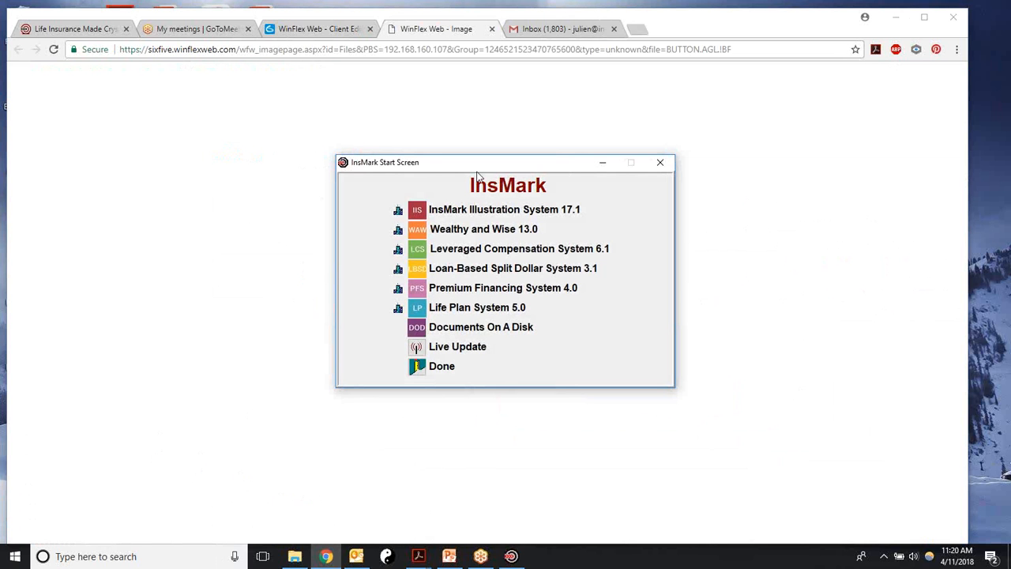
Step: Launch InsMark Illustration System 17.1 and create a new client workbook
{"action": "left_click", "coordinate": [414, 212]}
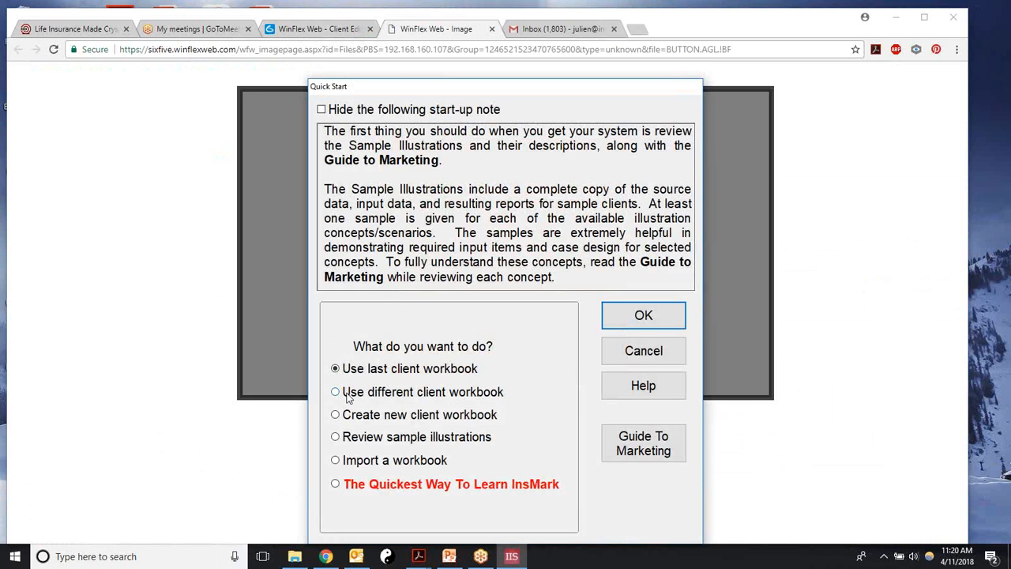
{"action": "left_click", "coordinate": [334, 416]}
{"action": "left_click", "coordinate": [610, 320]}
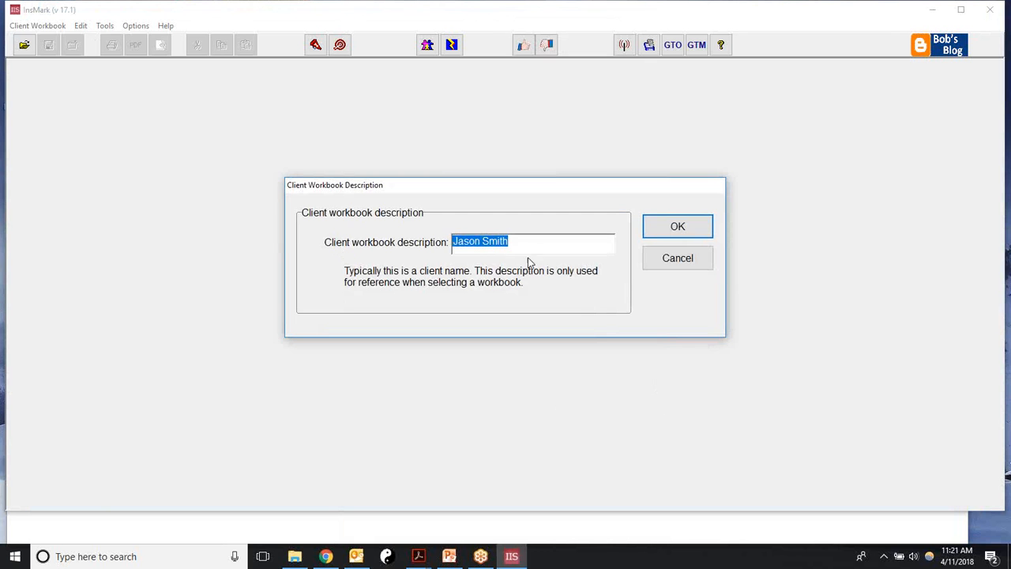
Step: Append the date 4-11-2018 to the client workbook description and confirm it
{"action": "left_click", "coordinate": [512, 243]}
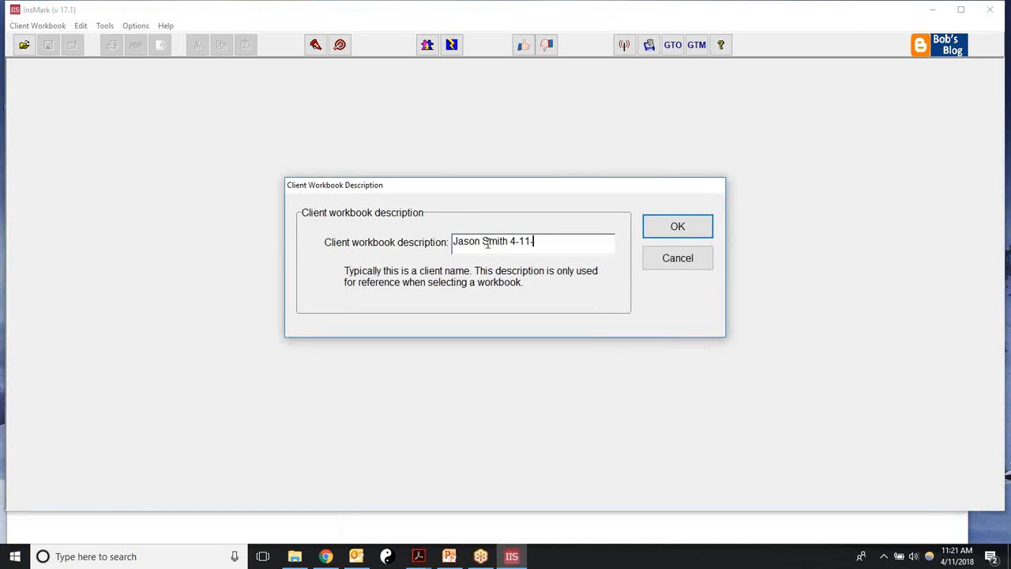
{"action": "type", "text": "018"}
{"action": "left_click", "coordinate": [673, 227]}
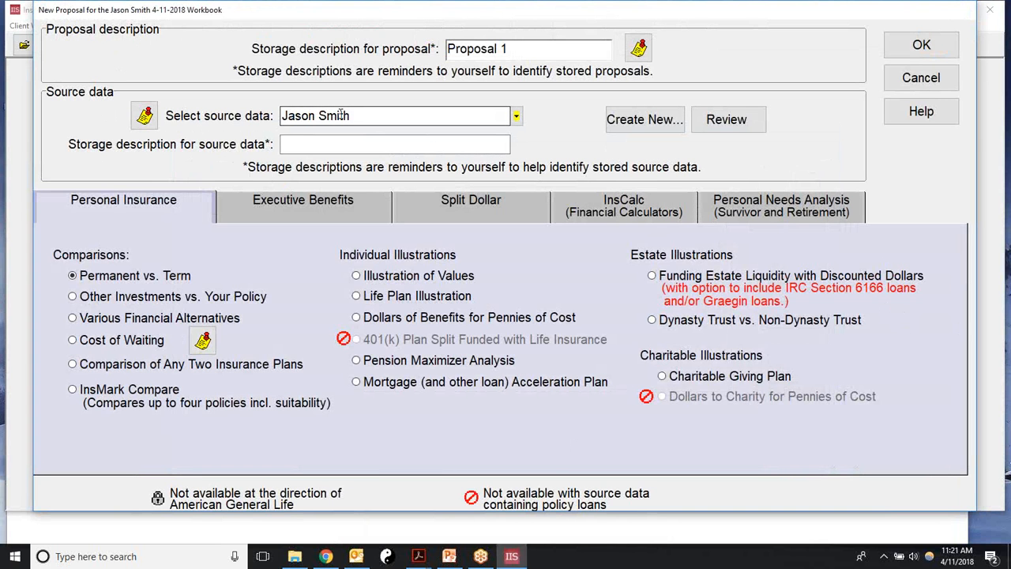
{"action": "left_click", "coordinate": [722, 122]}
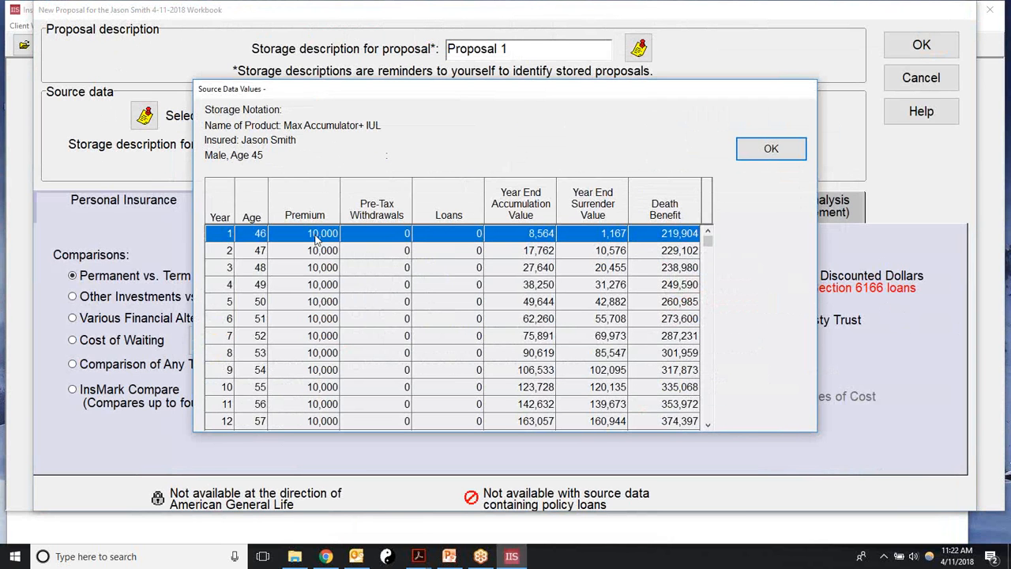
{"action": "left_click_drag", "start_coordinate": [707, 243], "coordinate": [654, 286]}
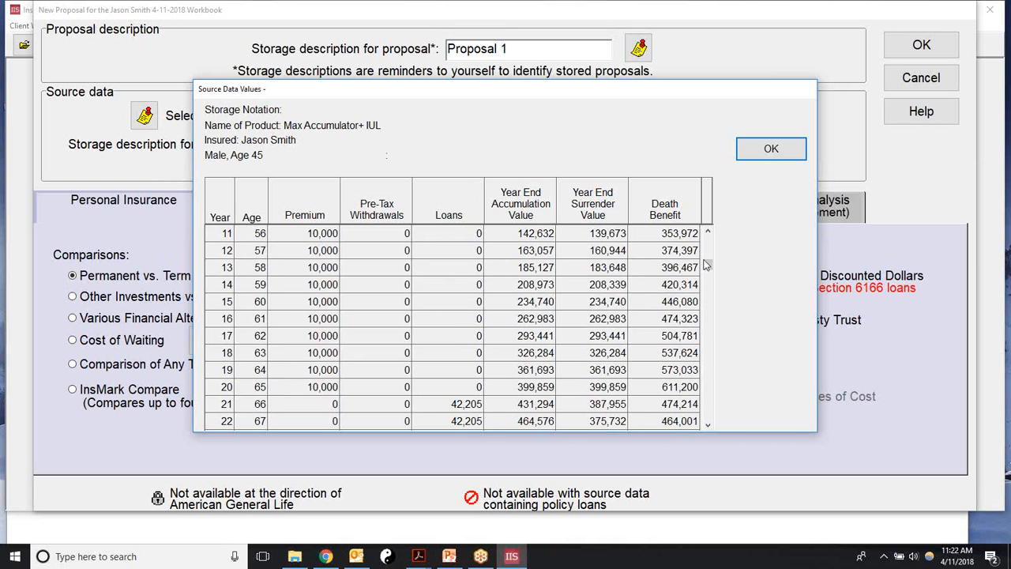
{"action": "left_click_drag", "start_coordinate": [707, 267], "coordinate": [706, 417]}
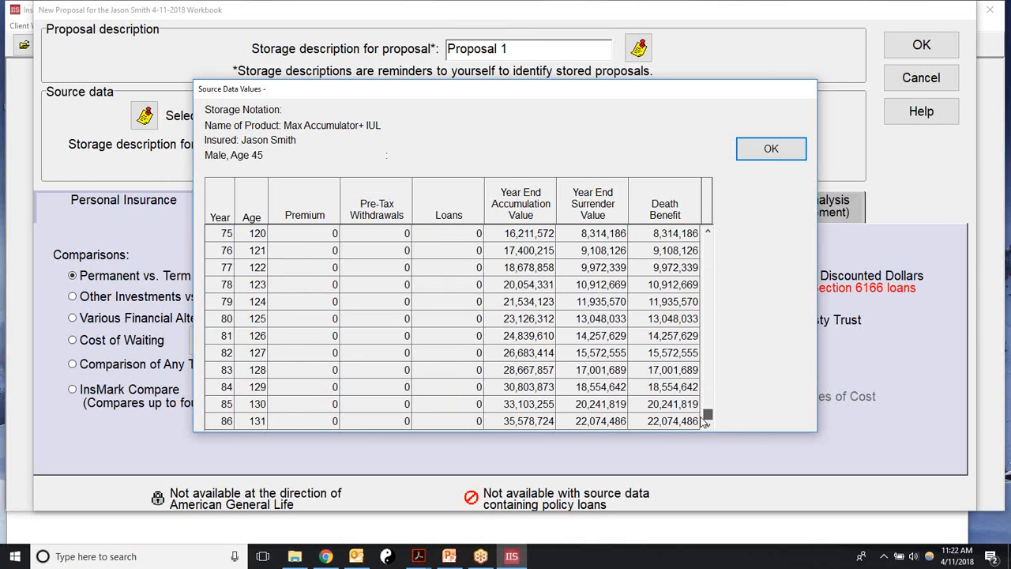
{"action": "left_click", "coordinate": [771, 149]}
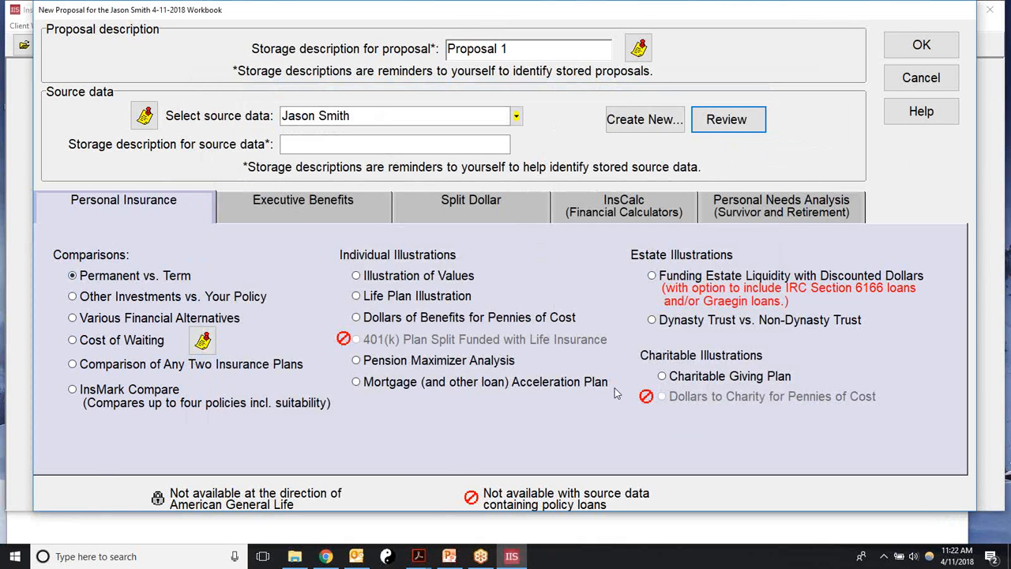
{"action": "left_click", "coordinate": [300, 210]}
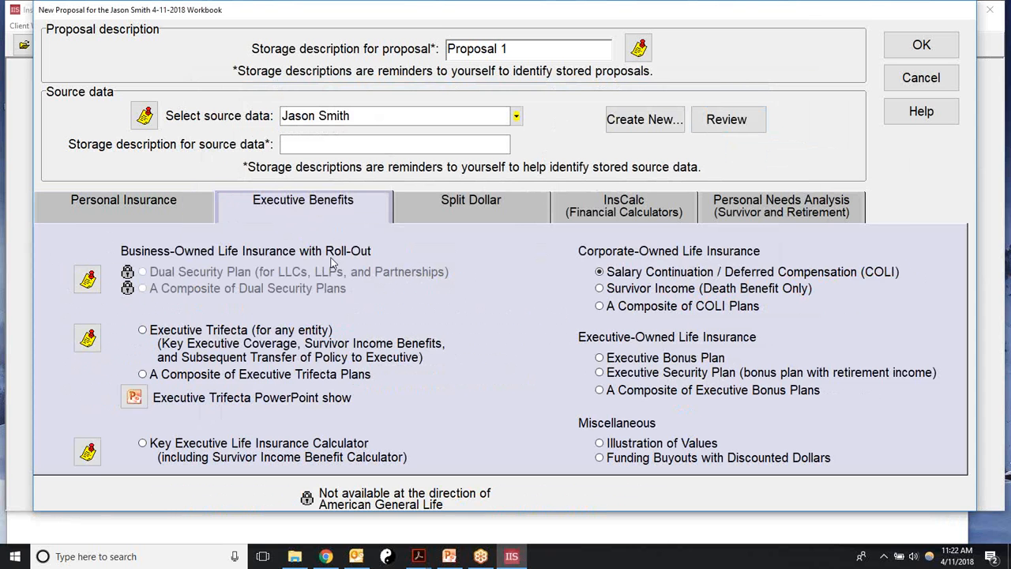
{"action": "left_click", "coordinate": [474, 211]}
{"action": "left_click", "coordinate": [750, 223]}
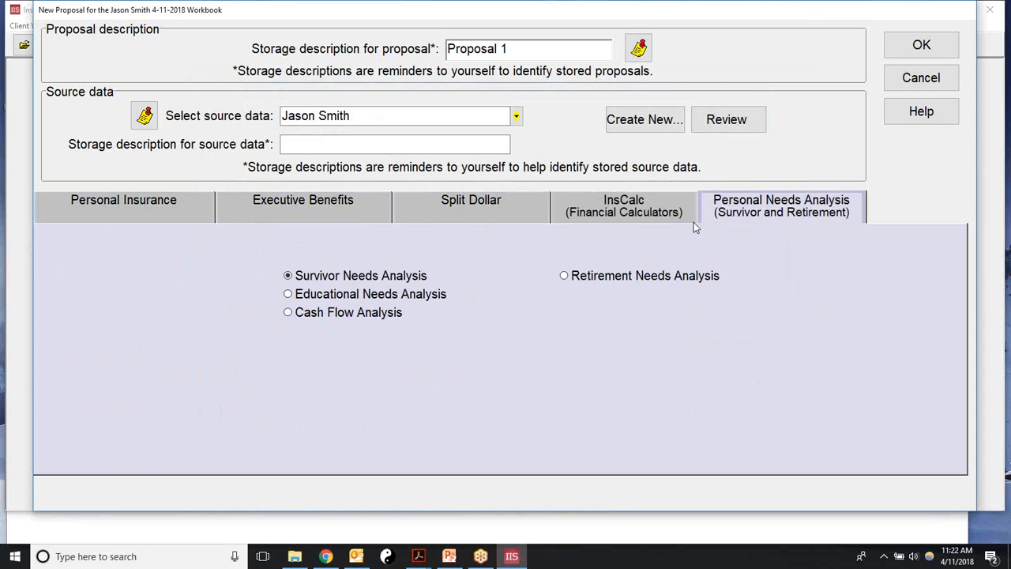
{"action": "left_click", "coordinate": [73, 210]}
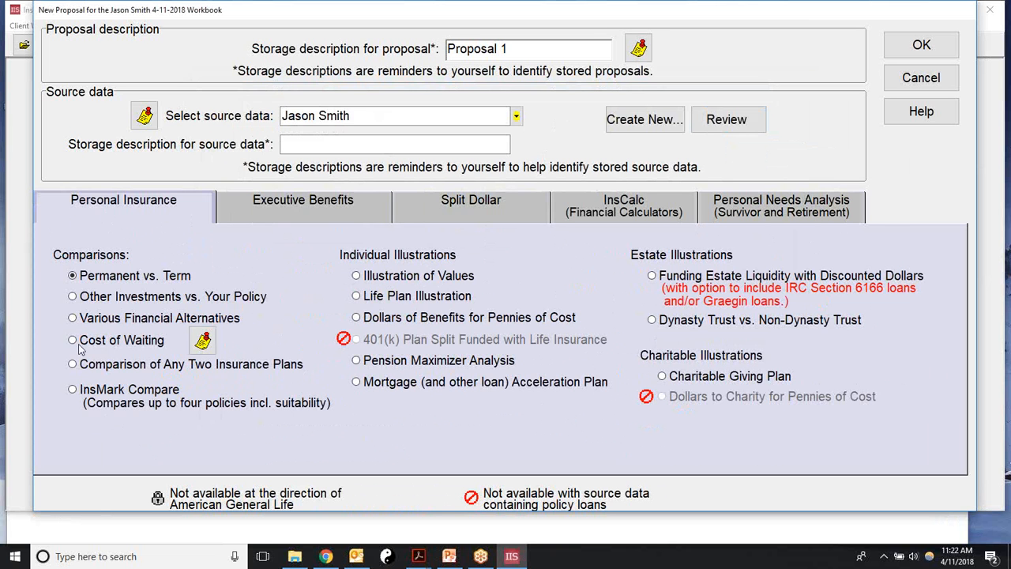
Step: Create the proposal as 'Other Investments vs. Your Policy' after reviewing the source data values
{"action": "left_click", "coordinate": [73, 297]}
{"action": "left_click", "coordinate": [740, 129]}
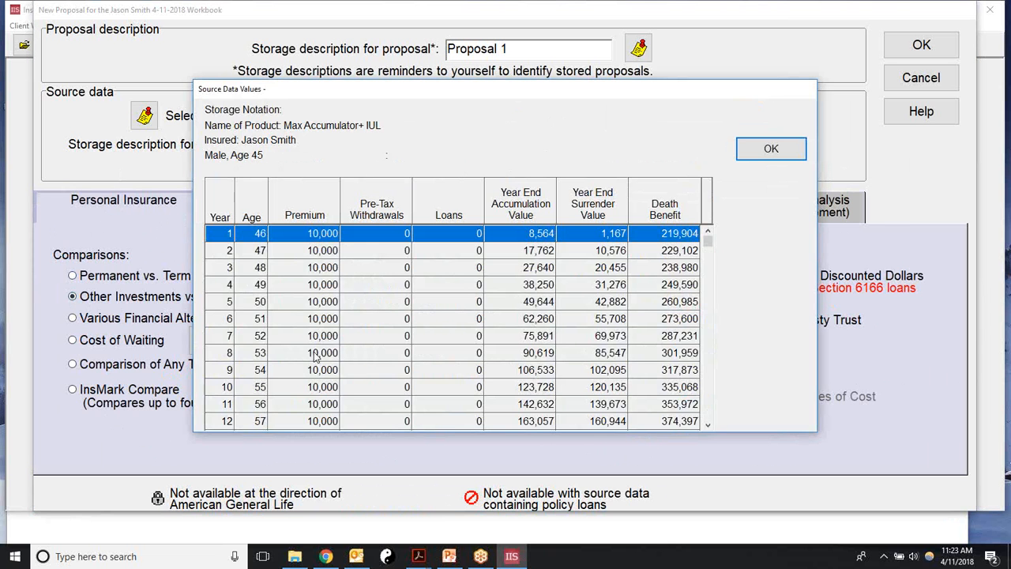
{"action": "left_click", "coordinate": [768, 150]}
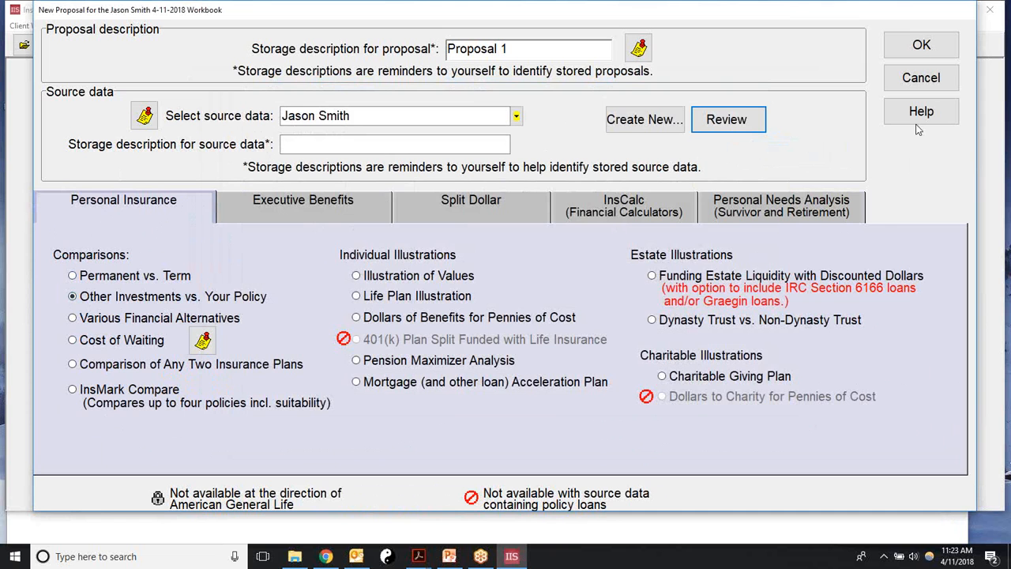
{"action": "left_click", "coordinate": [921, 45]}
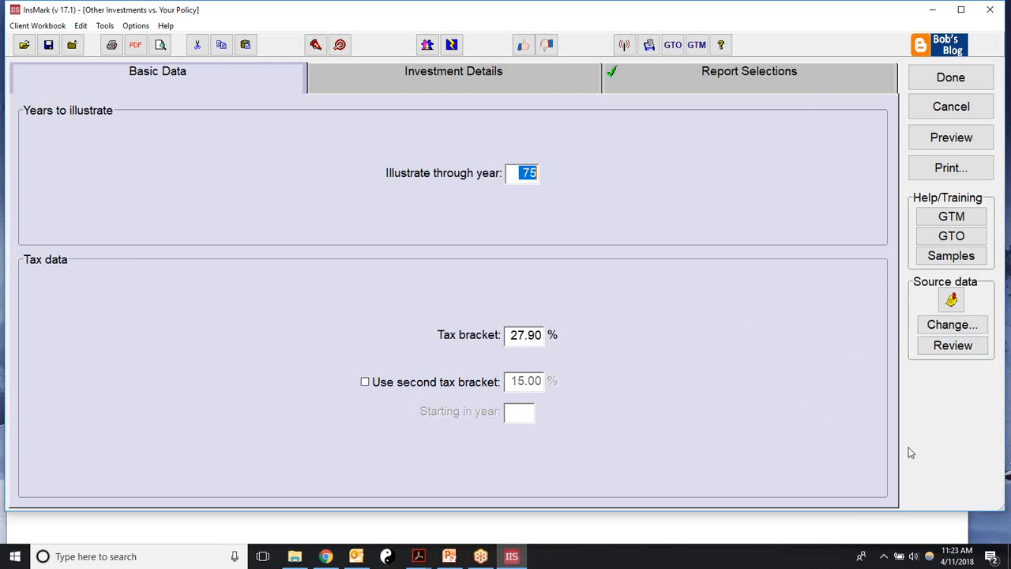
{"action": "left_click", "coordinate": [932, 347]}
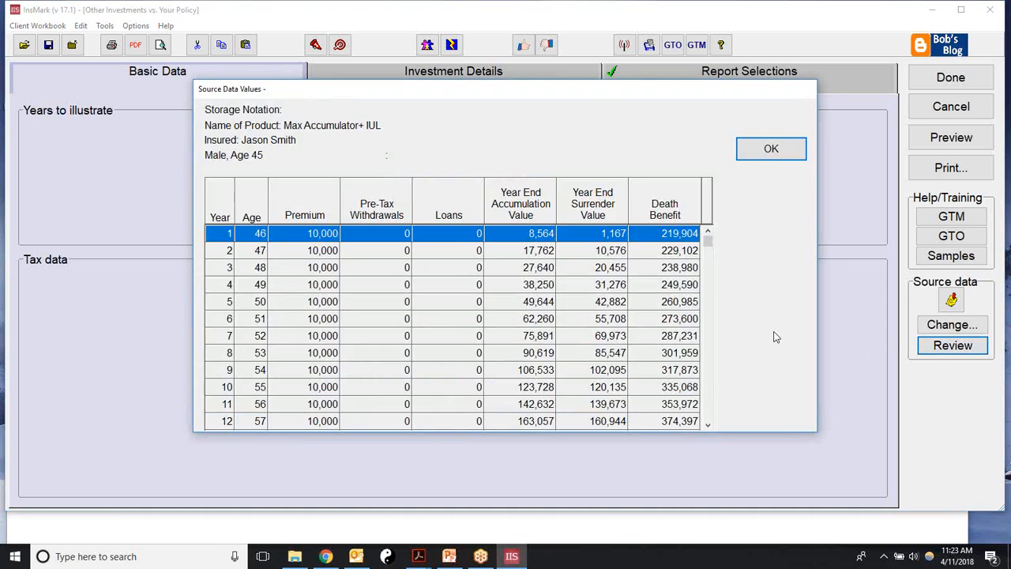
{"action": "left_click_drag", "start_coordinate": [707, 245], "coordinate": [707, 410]}
{"action": "scroll", "coordinate": [669, 363], "scroll_direction": "up", "scroll_amount": 19}
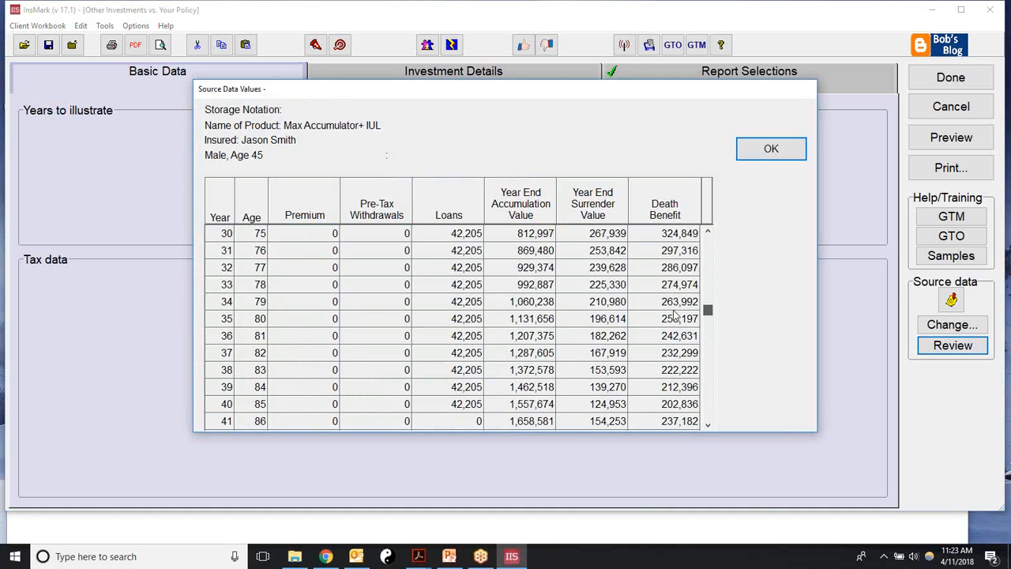
{"action": "scroll", "coordinate": [673, 310], "scroll_direction": "down", "scroll_amount": 4}
{"action": "scroll", "coordinate": [674, 311], "scroll_direction": "down", "scroll_amount": 5}
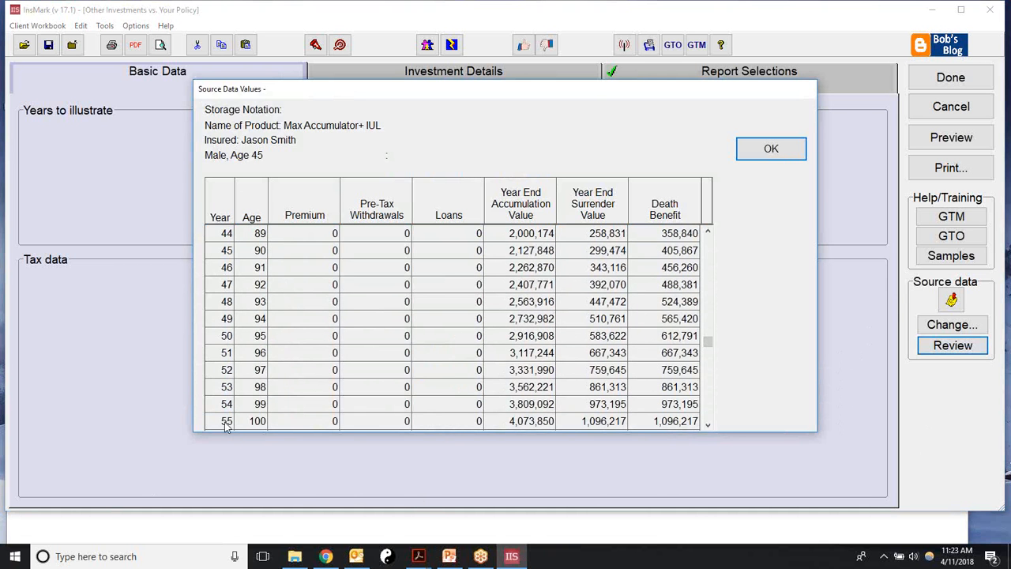
{"action": "left_click", "coordinate": [752, 157]}
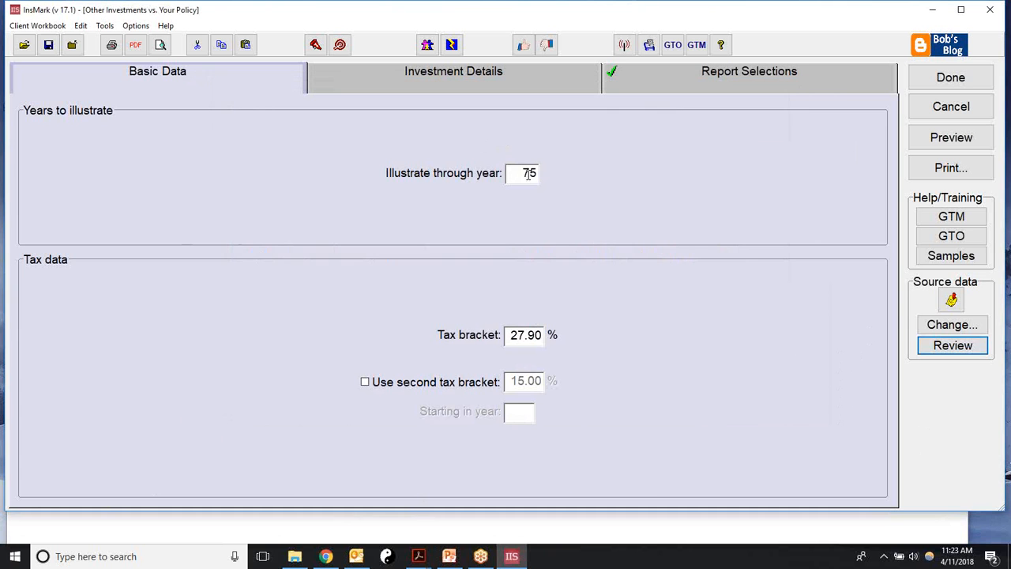
{"action": "left_click_drag", "start_coordinate": [520, 173], "coordinate": [570, 176]}
Step: Illustrate the comparison through year 55 with a 28% tax bracket
{"action": "type", "text": "55"}
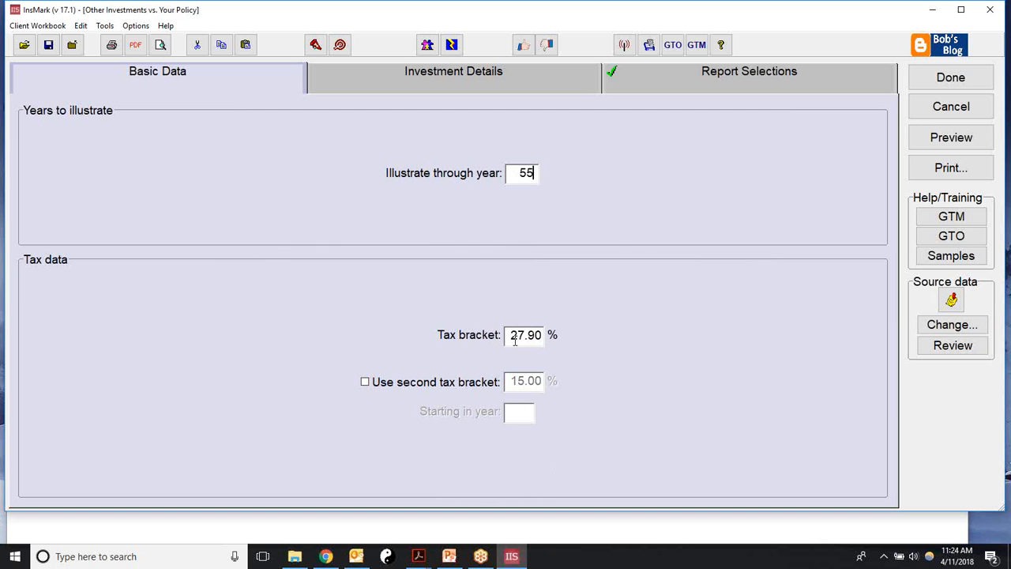
{"action": "left_click_drag", "start_coordinate": [508, 337], "coordinate": [575, 345]}
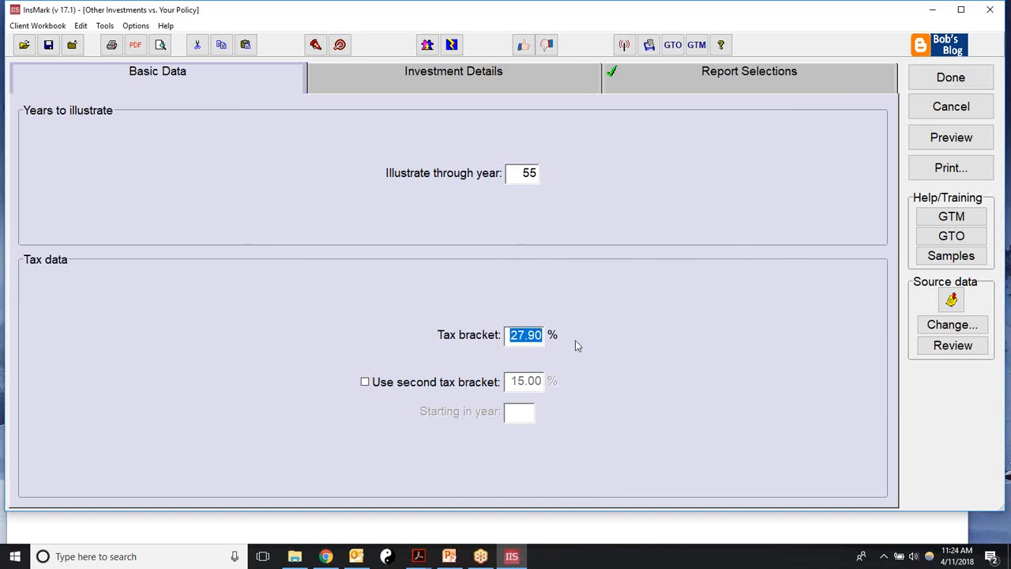
{"action": "type", "text": "28"}
{"action": "left_click", "coordinate": [417, 79]}
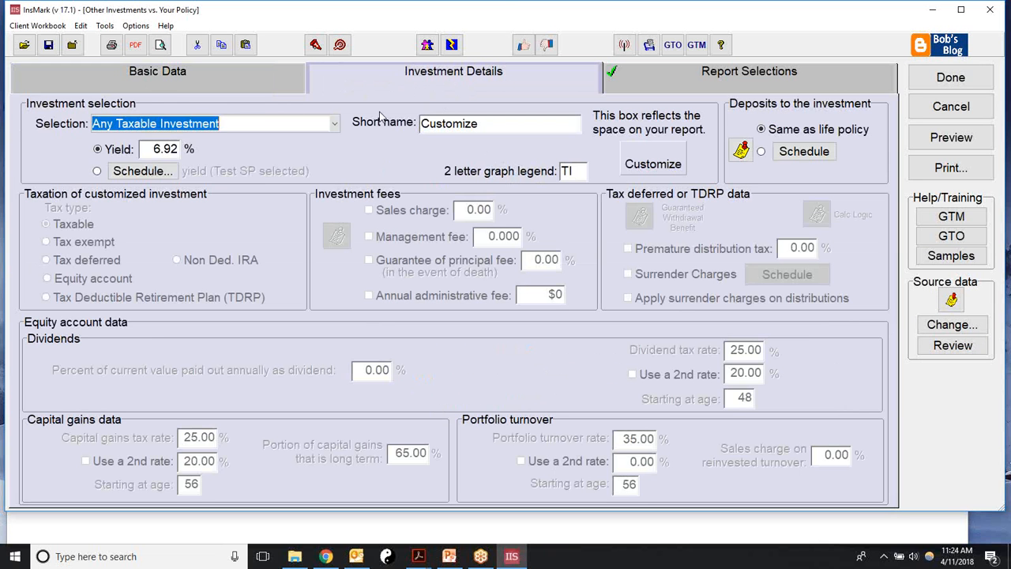
{"action": "left_click", "coordinate": [335, 125]}
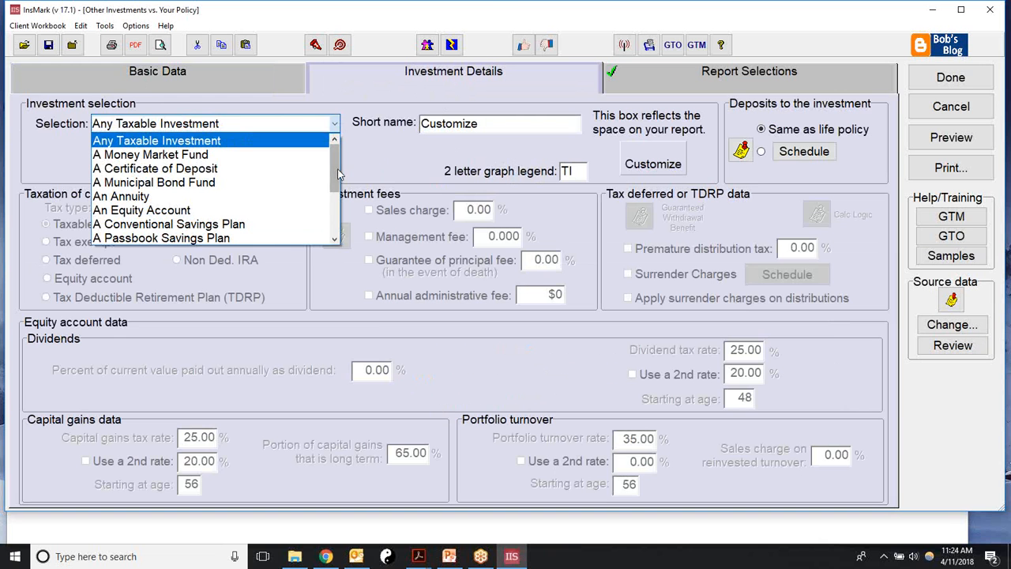
{"action": "left_click_drag", "start_coordinate": [335, 173], "coordinate": [320, 217]}
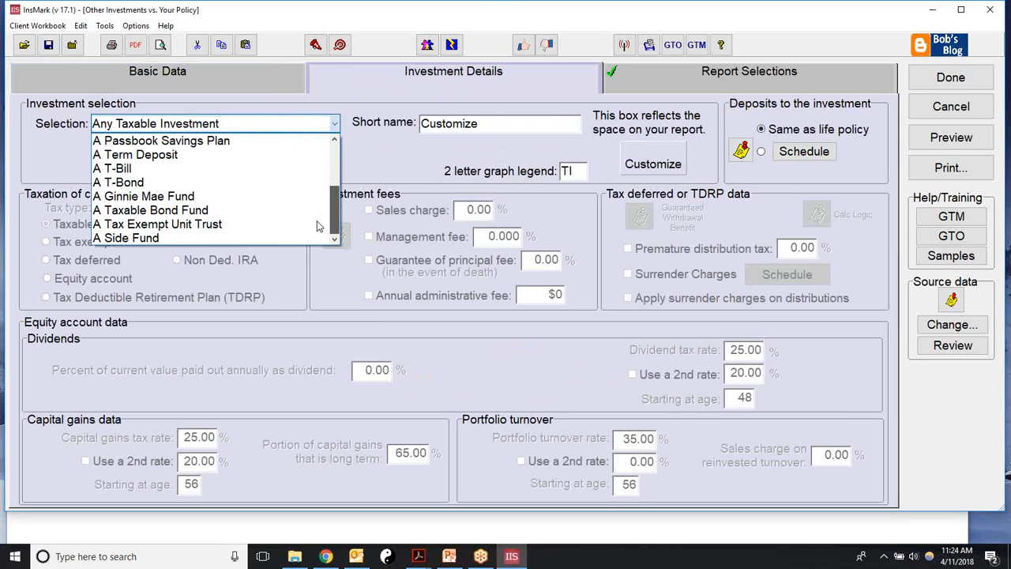
{"action": "scroll", "coordinate": [310, 199], "scroll_direction": "up", "scroll_amount": 1}
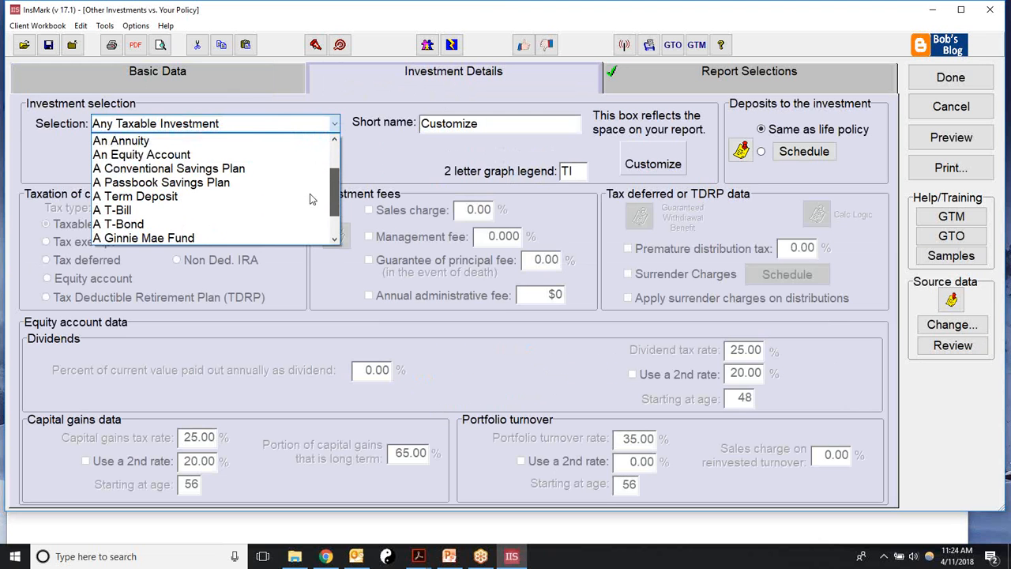
{"action": "scroll", "coordinate": [311, 199], "scroll_direction": "up", "scroll_amount": 1}
{"action": "scroll", "coordinate": [312, 209], "scroll_direction": "down", "scroll_amount": 2}
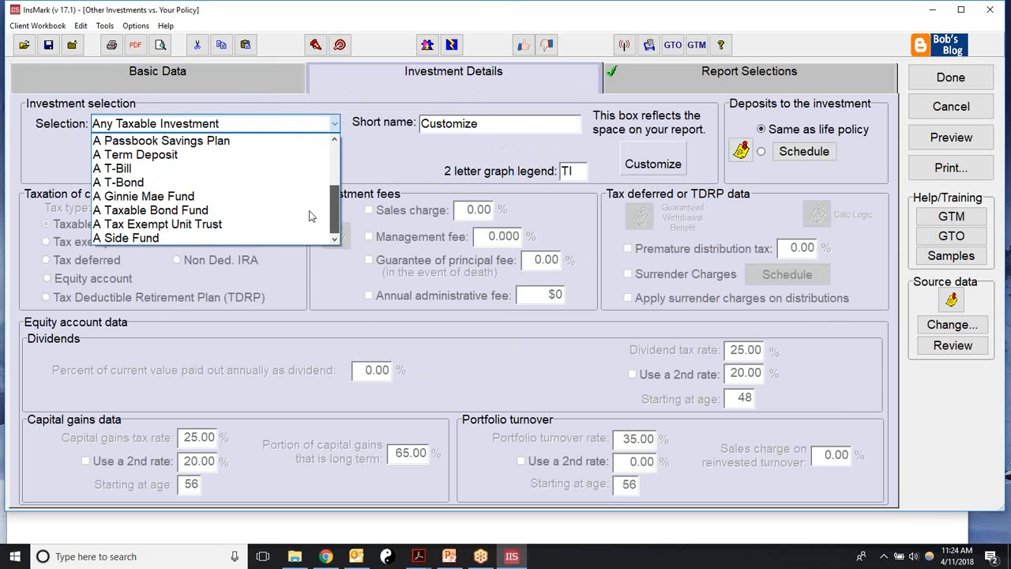
{"action": "left_click", "coordinate": [401, 160]}
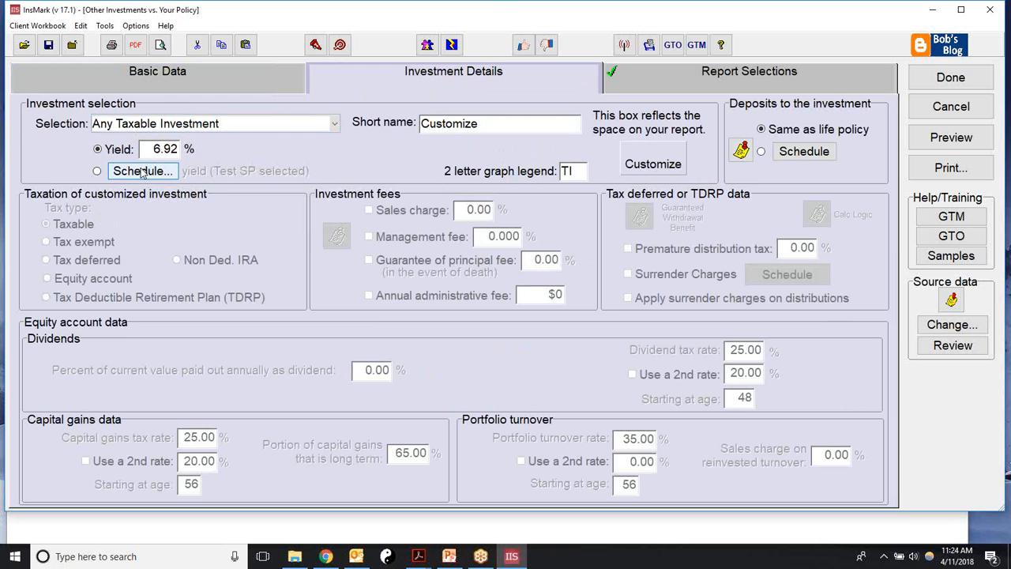
{"action": "left_click", "coordinate": [335, 127]}
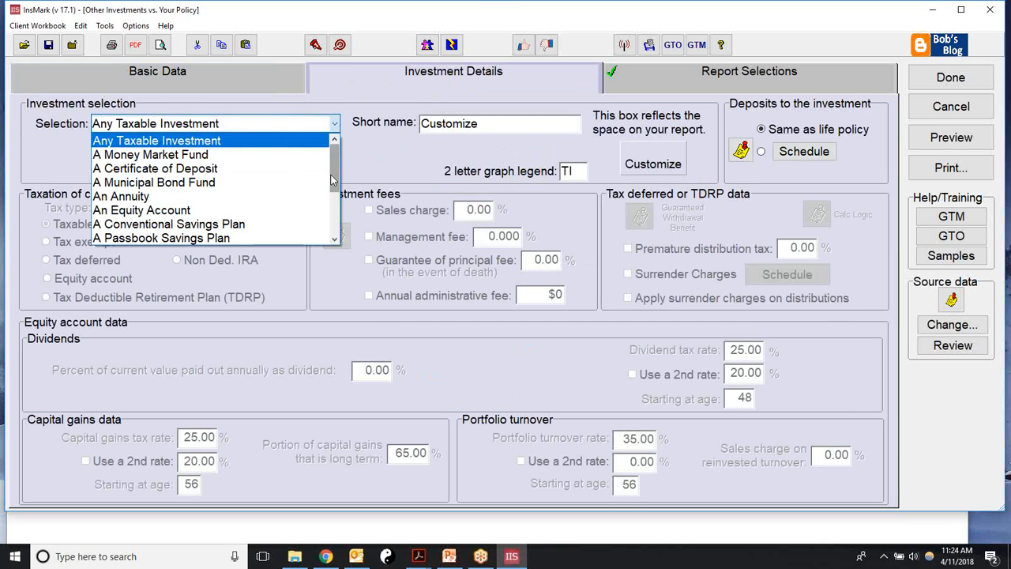
{"action": "mouse_move", "coordinate": [333, 182]}
{"action": "left_mouse_down"}
{"action": "mouse_move", "coordinate": [335, 237]}
{"action": "mouse_move", "coordinate": [338, 166]}
{"action": "left_mouse_up"}
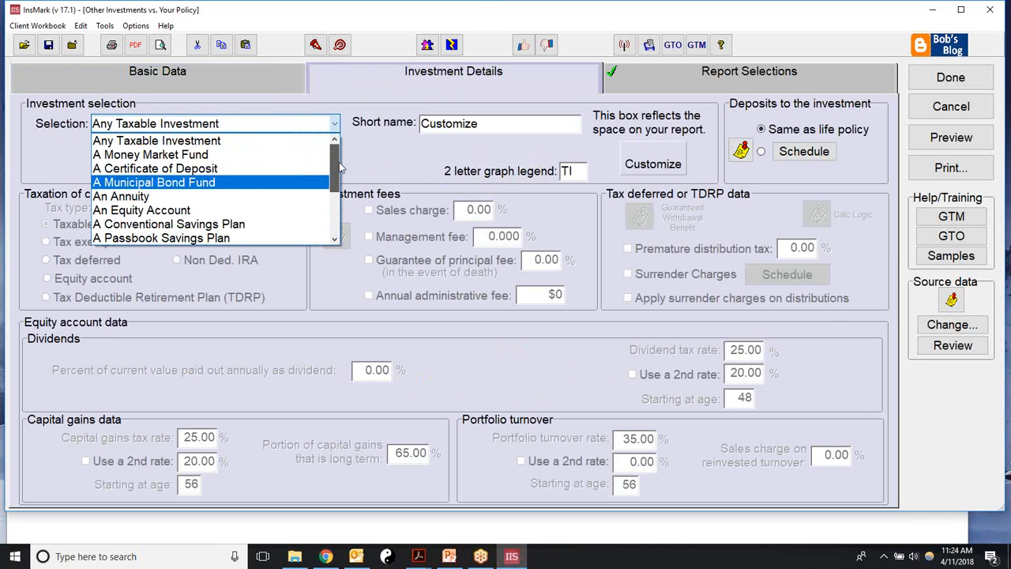
{"action": "left_click_drag", "start_coordinate": [339, 183], "coordinate": [337, 235]}
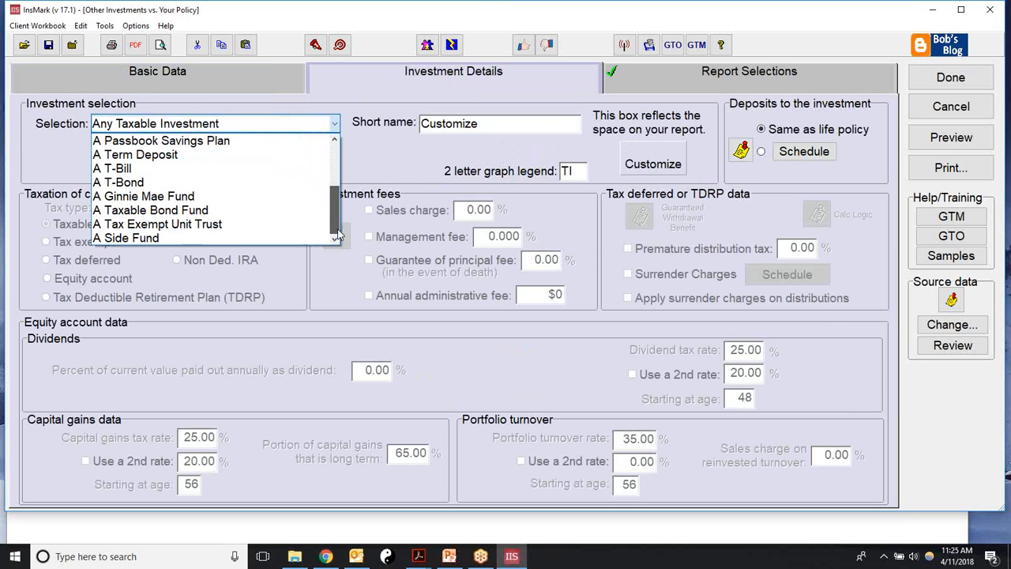
{"action": "left_click", "coordinate": [997, 499]}
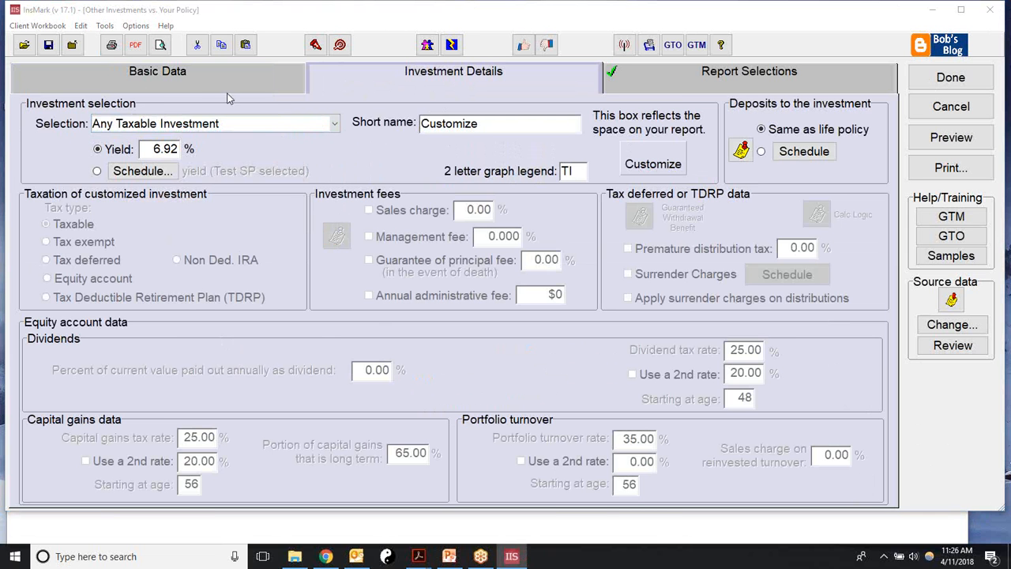
Step: Choose An Equity Account as the comparison investment, giving 6.50% growth and 1.000% management fee
{"action": "left_click", "coordinate": [334, 123]}
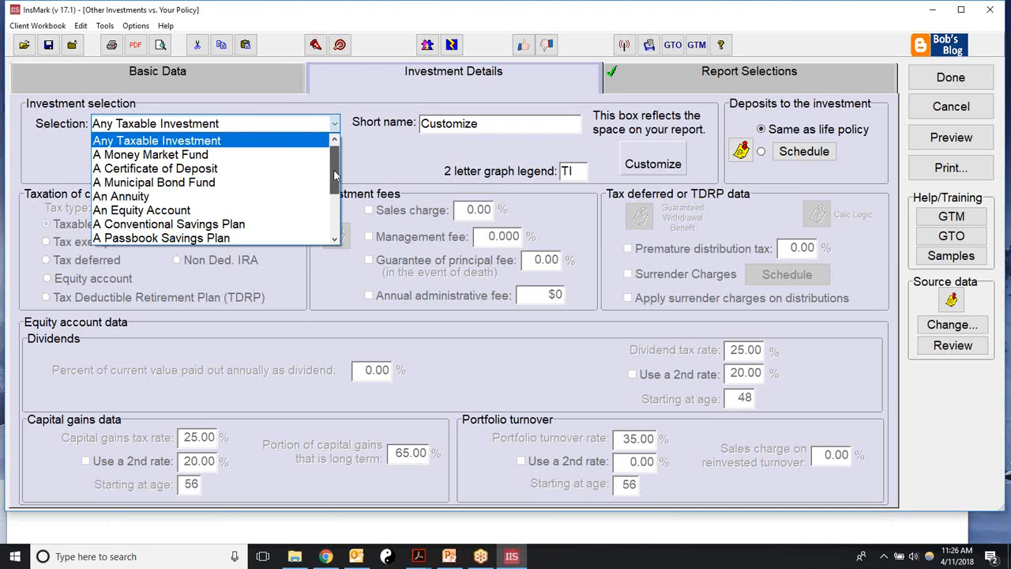
{"action": "mouse_move", "coordinate": [334, 164]}
{"action": "left_mouse_down"}
{"action": "mouse_move", "coordinate": [334, 227]}
{"action": "mouse_move", "coordinate": [332, 164]}
{"action": "left_mouse_up"}
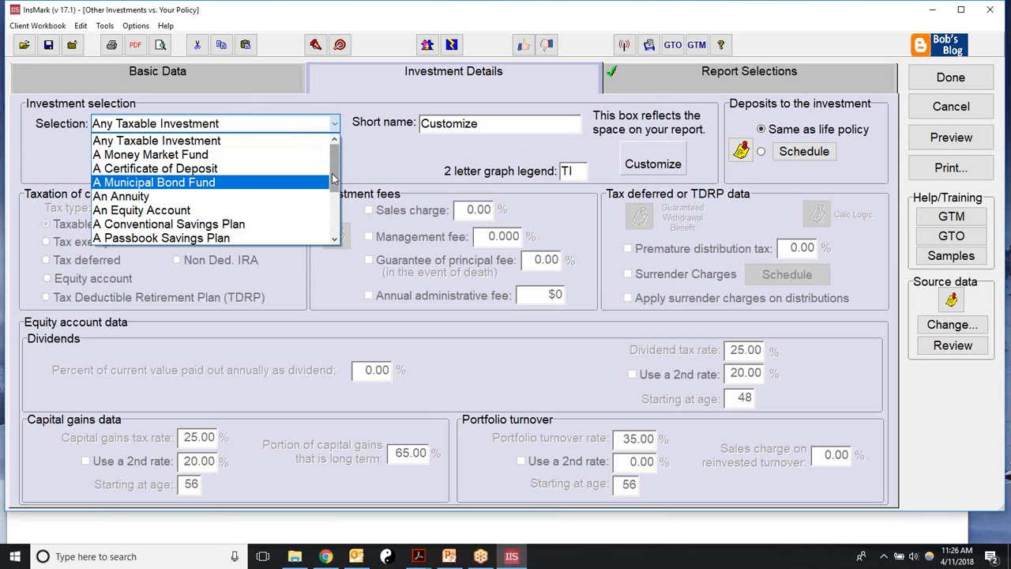
{"action": "left_click_drag", "start_coordinate": [333, 179], "coordinate": [332, 156]}
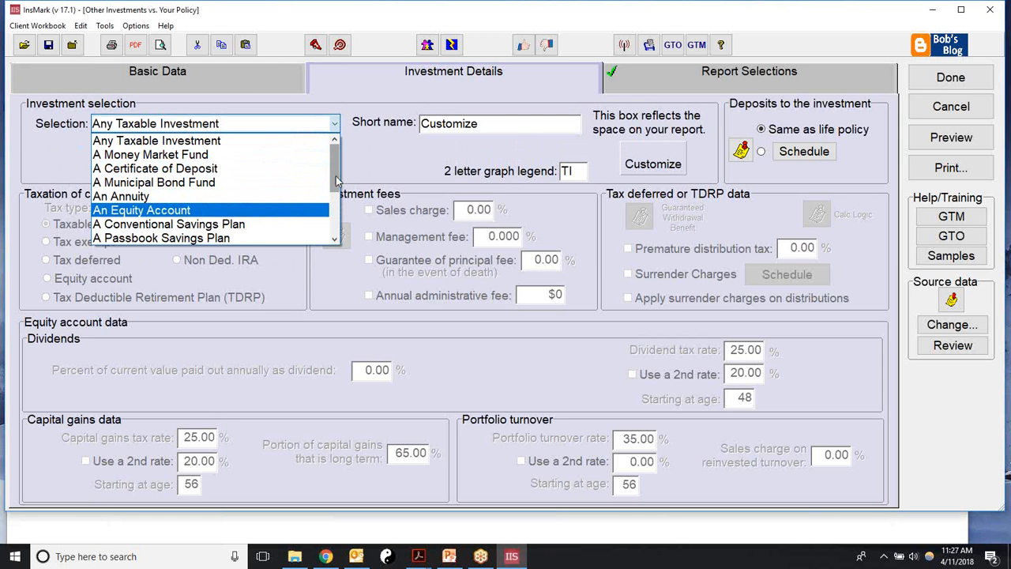
{"action": "left_click", "coordinate": [165, 211]}
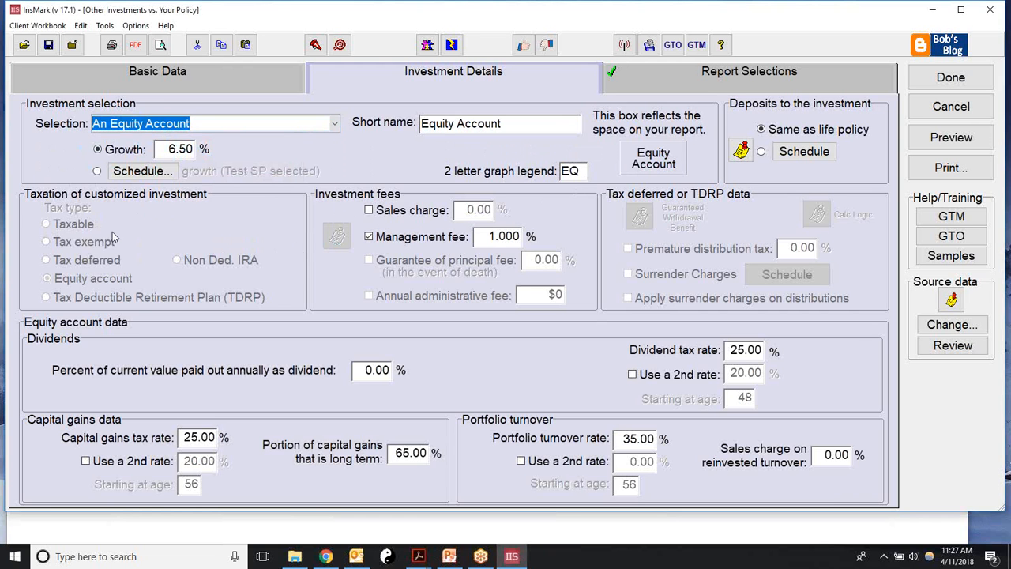
Step: Leave the sales charge off, set capital gains tax rate to 20%, then go to Report Selections
{"action": "left_click", "coordinate": [167, 149]}
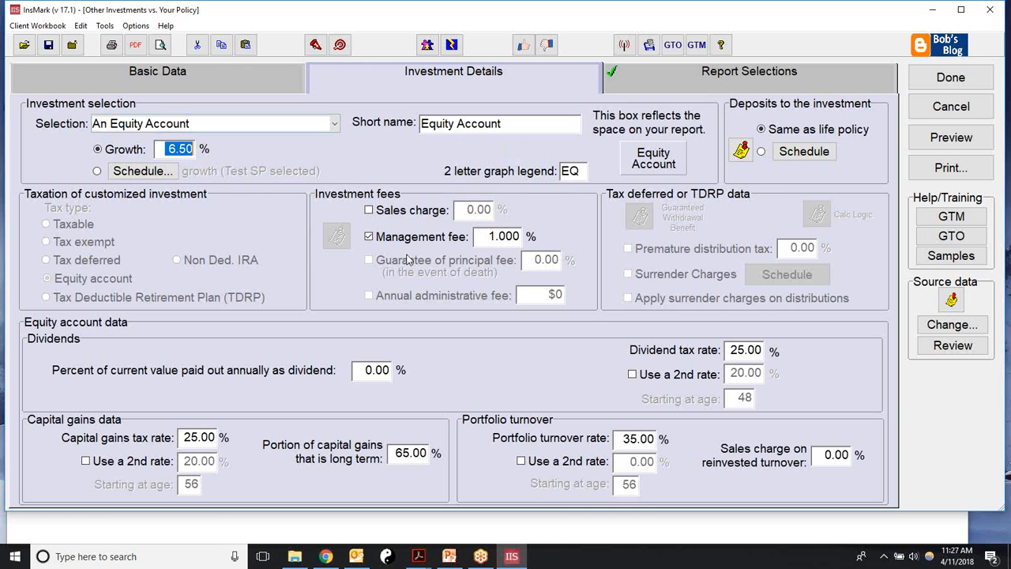
{"action": "left_click", "coordinate": [368, 211]}
{"action": "left_click", "coordinate": [368, 211]}
{"action": "left_click", "coordinate": [181, 436]}
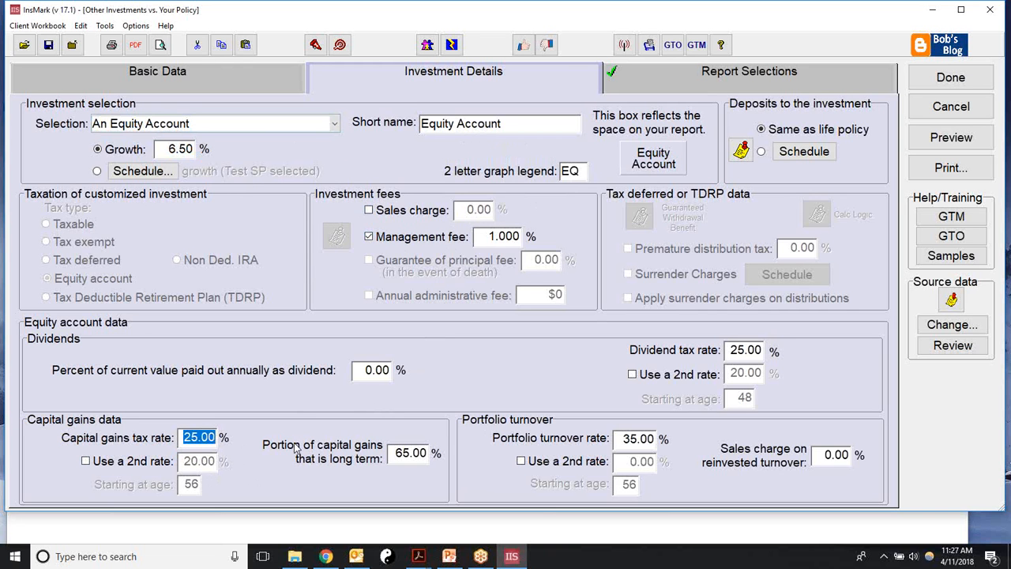
{"action": "type", "text": "20"}
{"action": "left_click", "coordinate": [624, 439]}
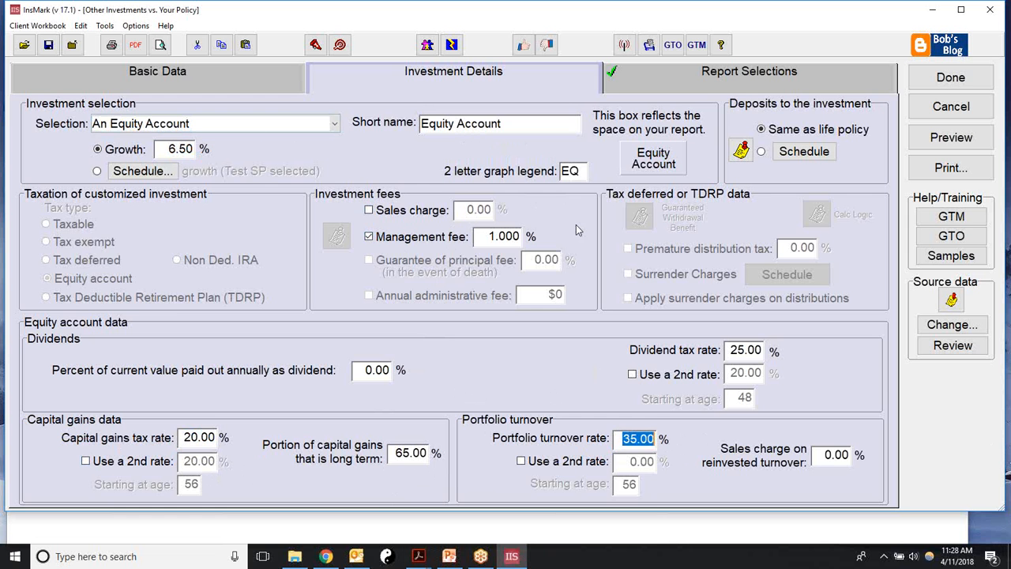
{"action": "left_click", "coordinate": [730, 80]}
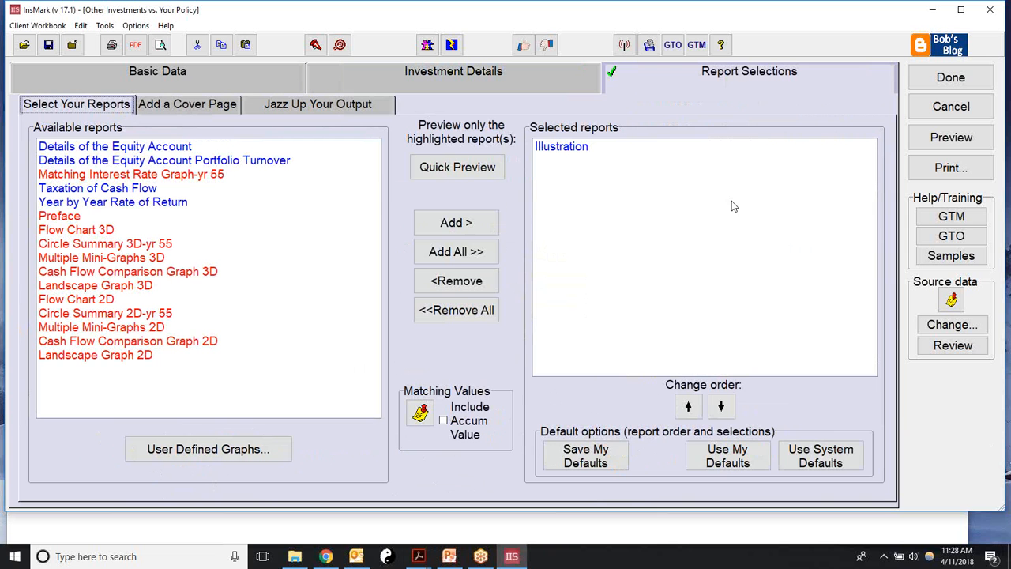
Step: Reset the chosen reports to the system default selection
{"action": "left_click", "coordinate": [443, 253]}
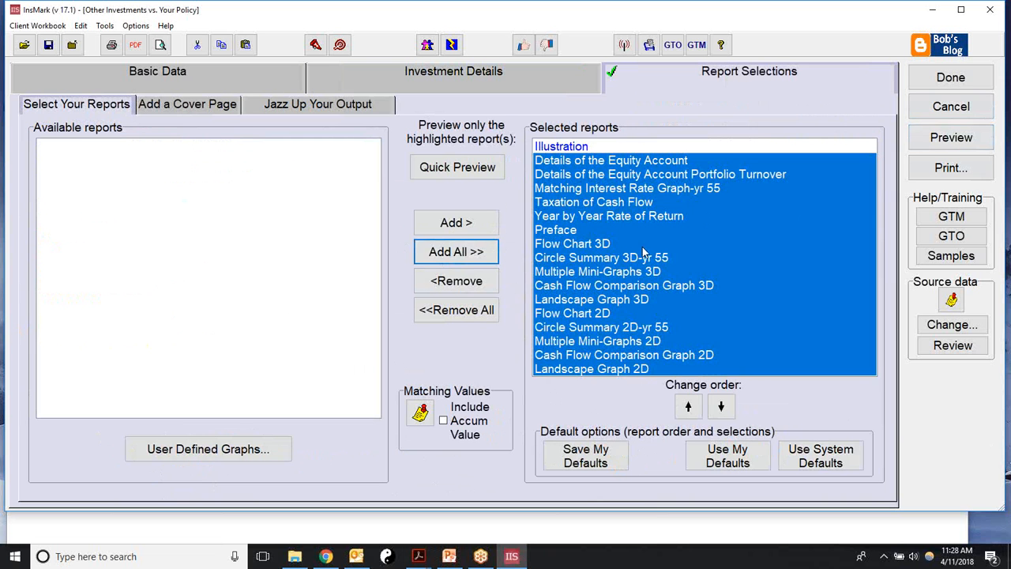
{"action": "left_click", "coordinate": [569, 262]}
{"action": "left_click", "coordinate": [442, 283]}
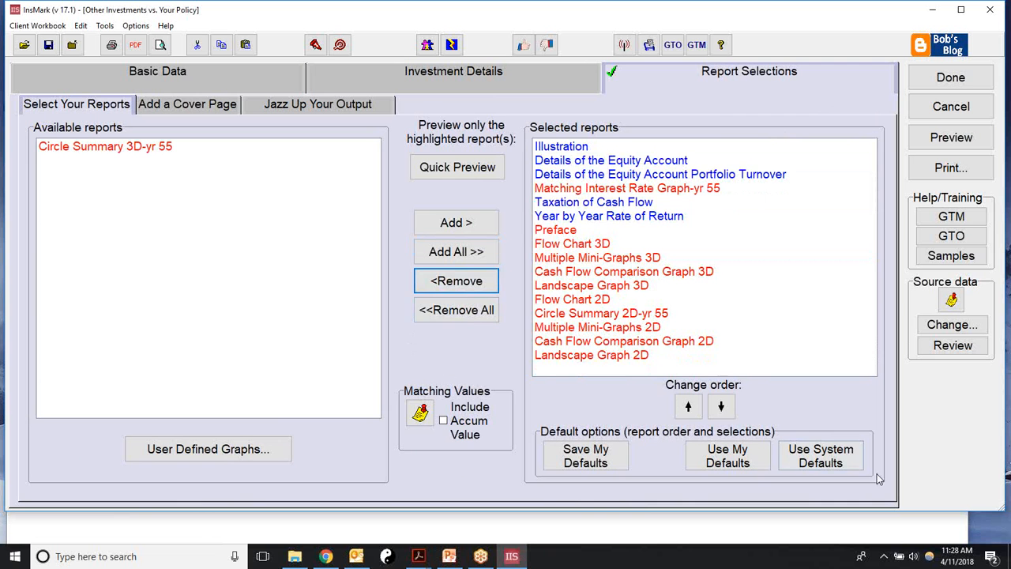
{"action": "left_click", "coordinate": [463, 311]}
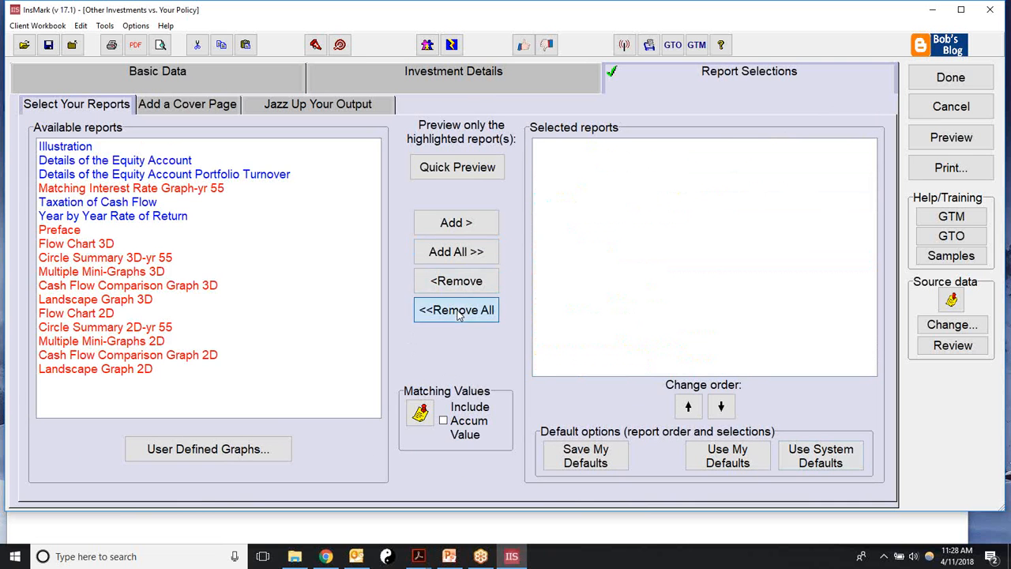
{"action": "left_click", "coordinate": [825, 459]}
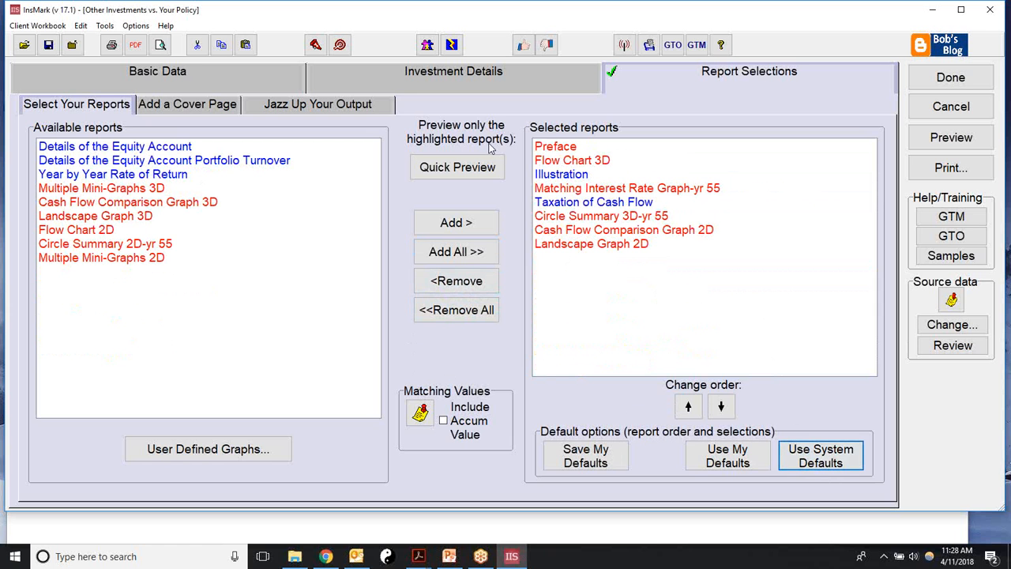
Step: Add Details of the Equity Account, Portfolio Turnover and Year by Year Rate of Return, then preview
{"action": "left_click", "coordinate": [102, 147]}
{"action": "left_click", "coordinate": [454, 223]}
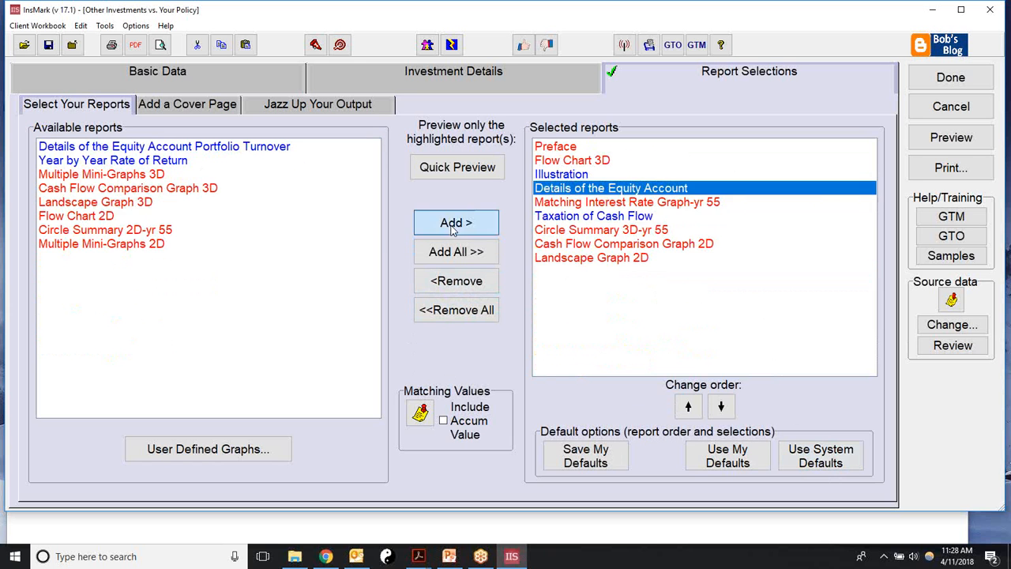
{"action": "left_click", "coordinate": [251, 147]}
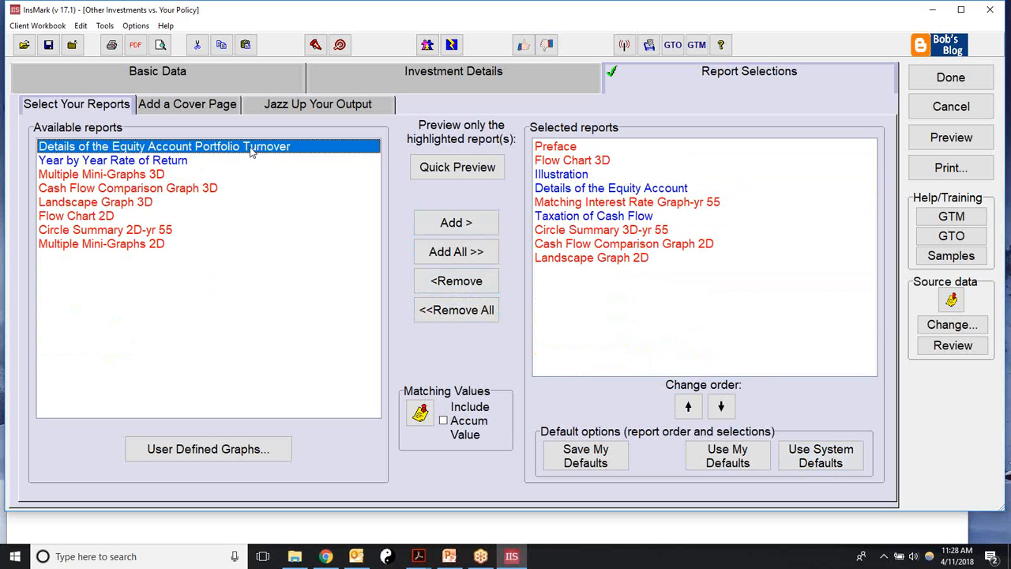
{"action": "left_click", "coordinate": [436, 224]}
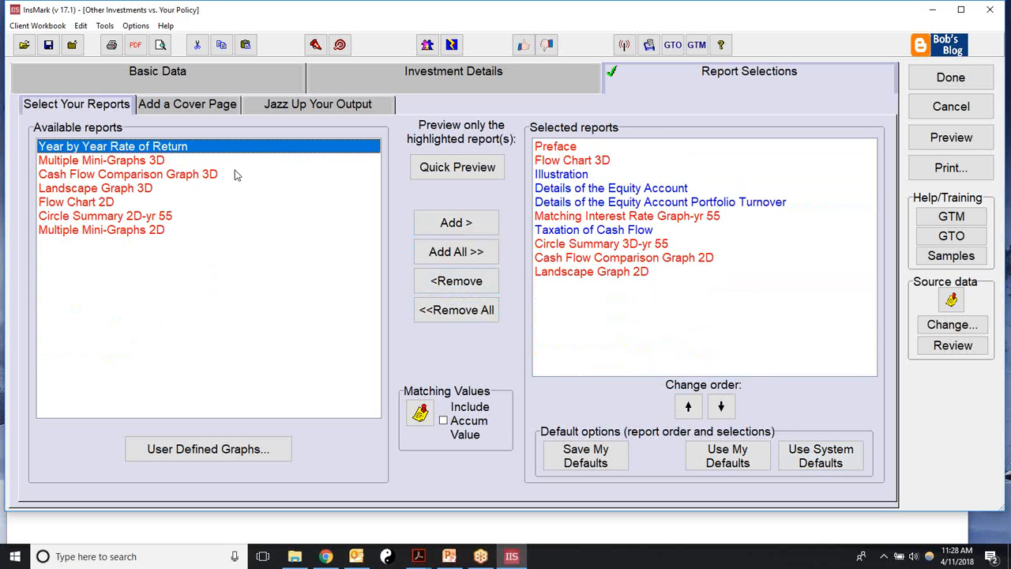
{"action": "left_click", "coordinate": [454, 226]}
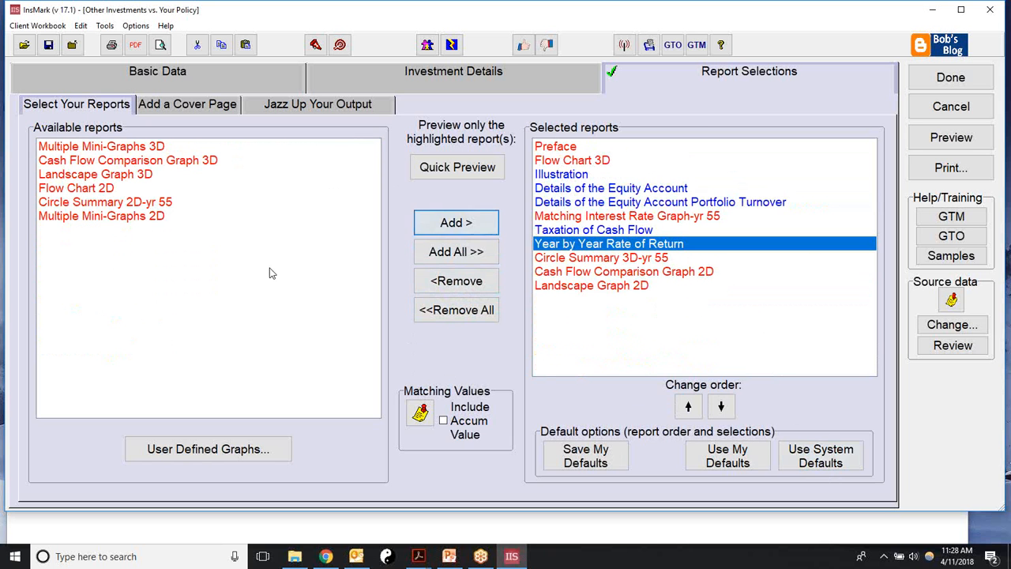
{"action": "left_click", "coordinate": [953, 142]}
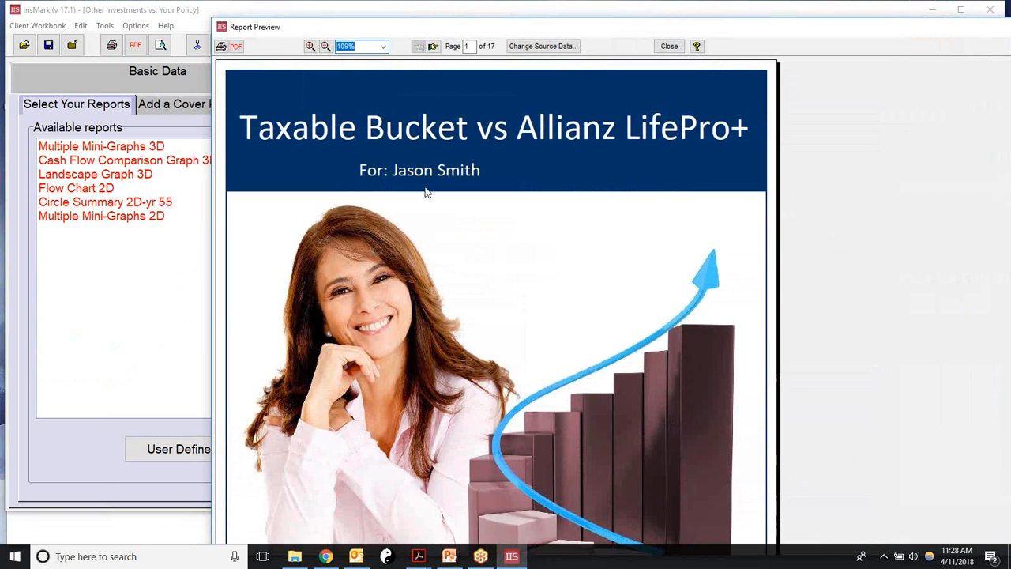
Step: Page ahead to the Comparison table on page 6, then close the report preview
{"action": "left_click", "coordinate": [432, 46]}
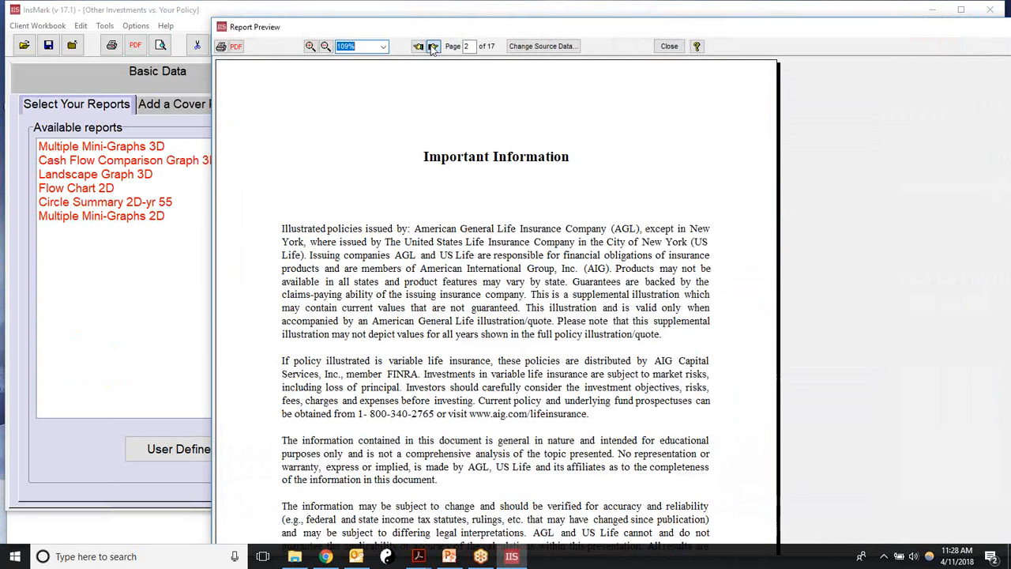
{"action": "left_click", "coordinate": [432, 46]}
{"action": "left_click", "coordinate": [431, 45]}
{"action": "left_click", "coordinate": [432, 46]}
{"action": "left_click", "coordinate": [432, 47]}
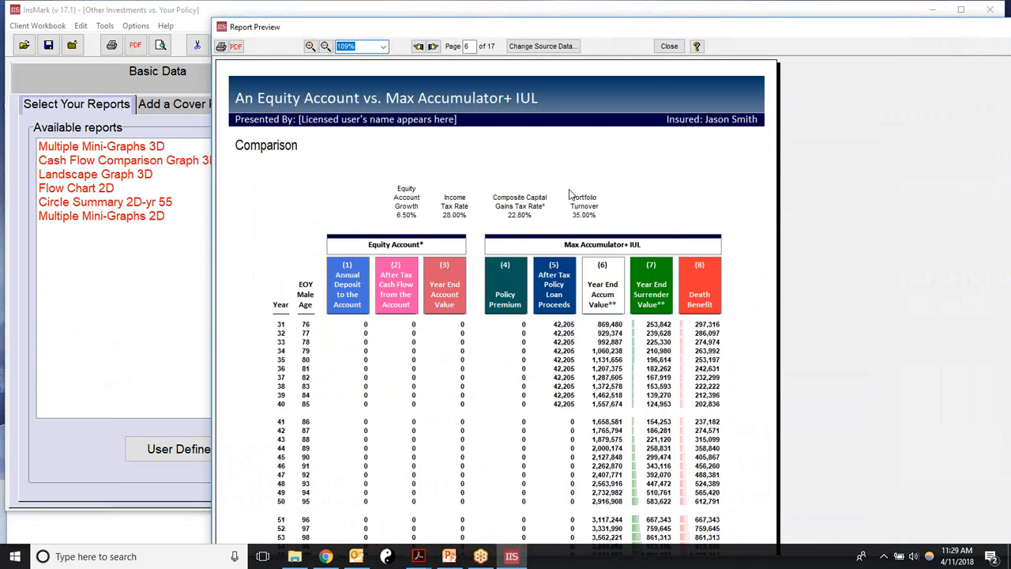
{"action": "left_click", "coordinate": [668, 46]}
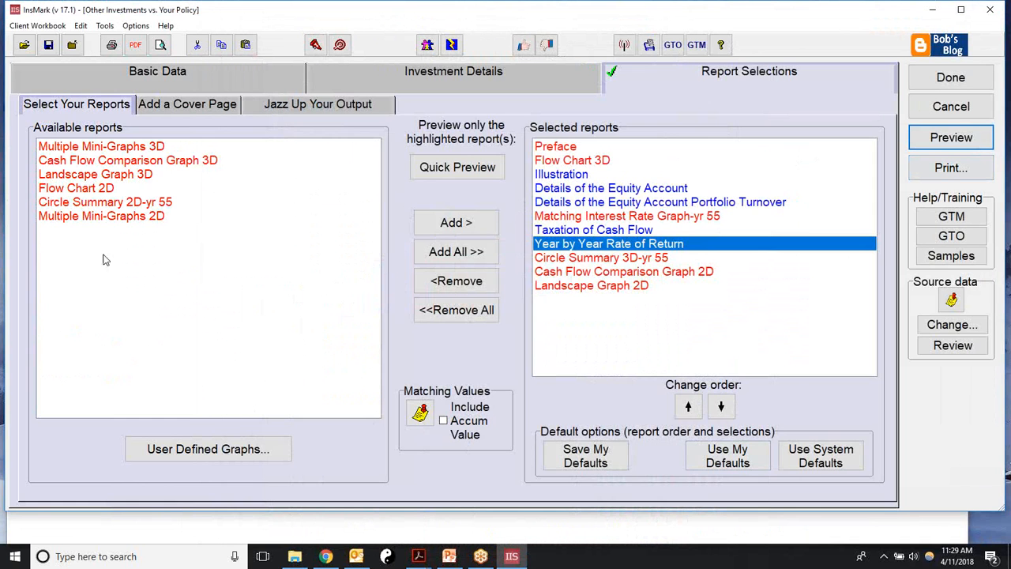
Step: Set the eyeglasses-on-a-bar-chart photo as the cover page image and return to Select Your Reports
{"action": "left_click", "coordinate": [181, 106]}
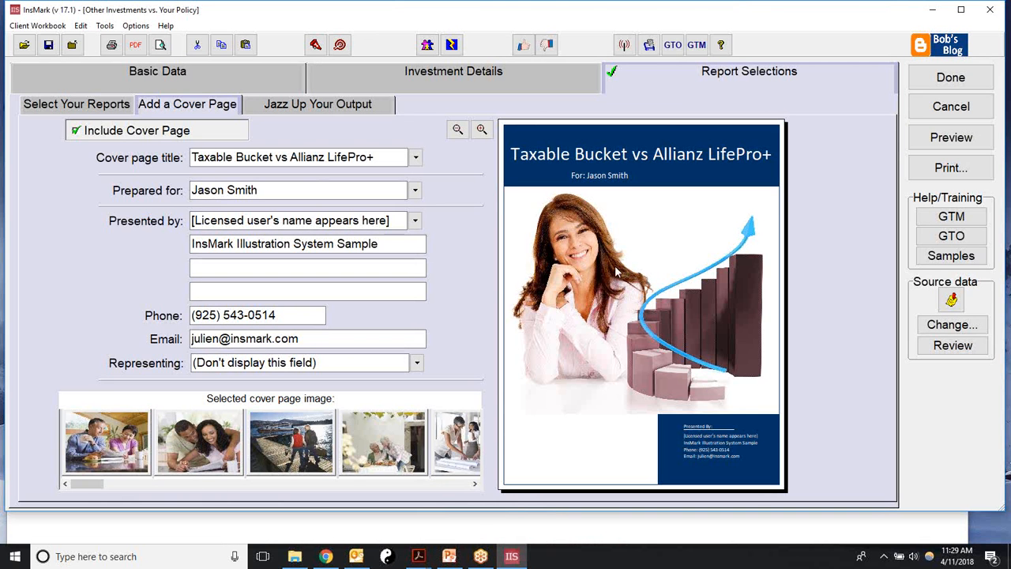
{"action": "left_click", "coordinate": [474, 484]}
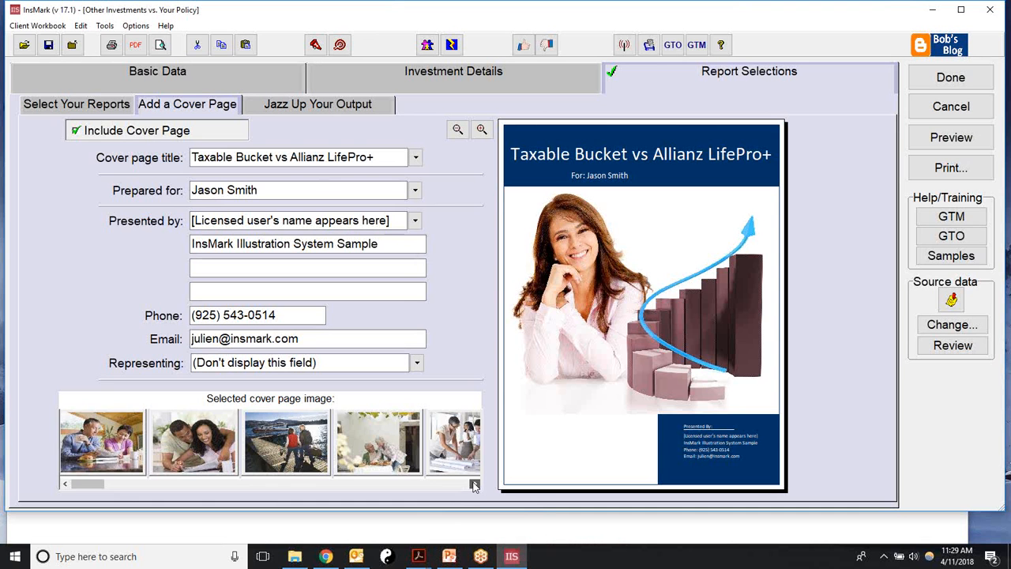
{"action": "left_click", "coordinate": [474, 484]}
{"action": "left_click", "coordinate": [473, 484]}
{"action": "left_click", "coordinate": [473, 484]}
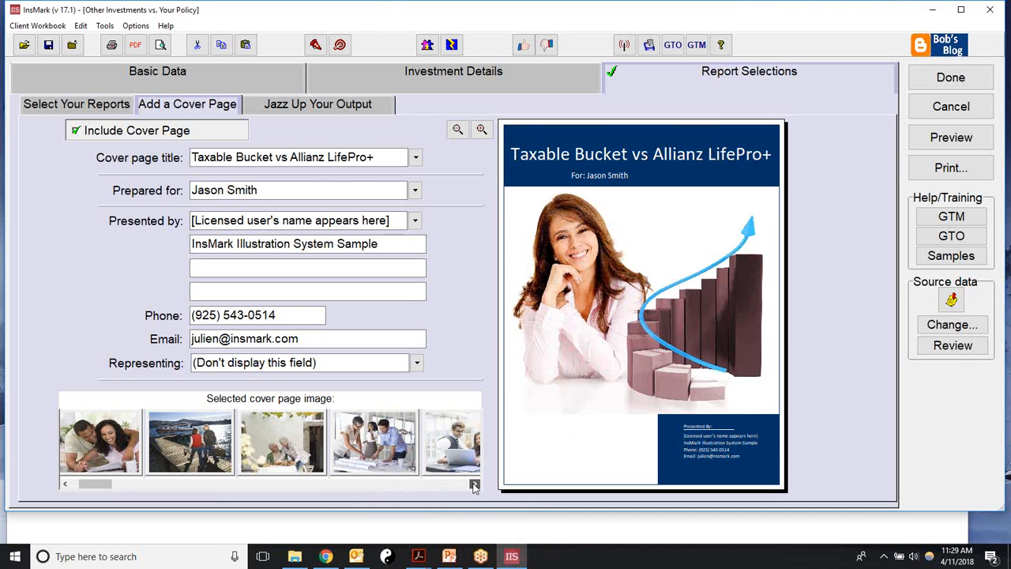
{"action": "left_click", "coordinate": [468, 452]}
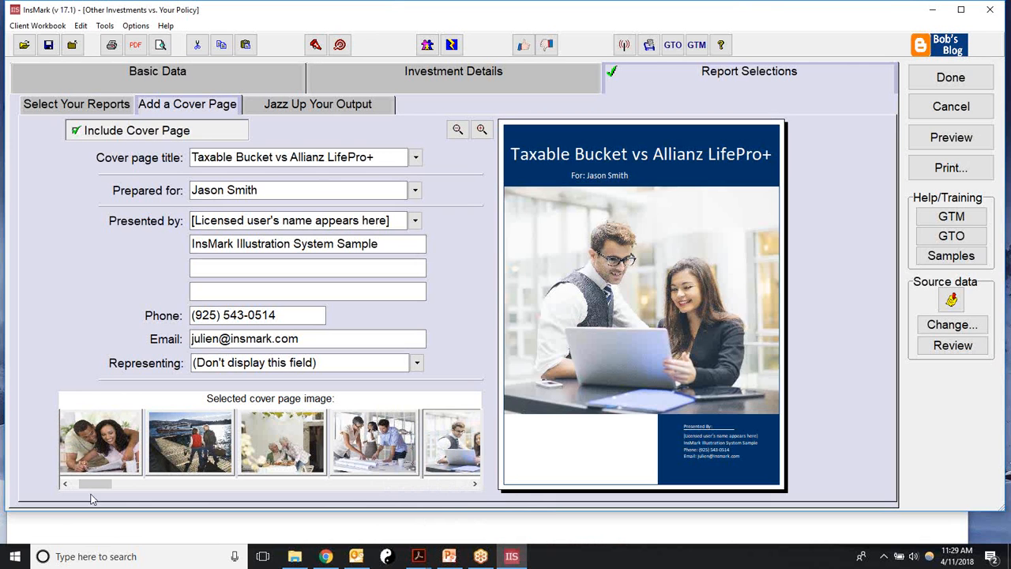
{"action": "left_click", "coordinate": [102, 444]}
{"action": "left_click", "coordinate": [66, 484]}
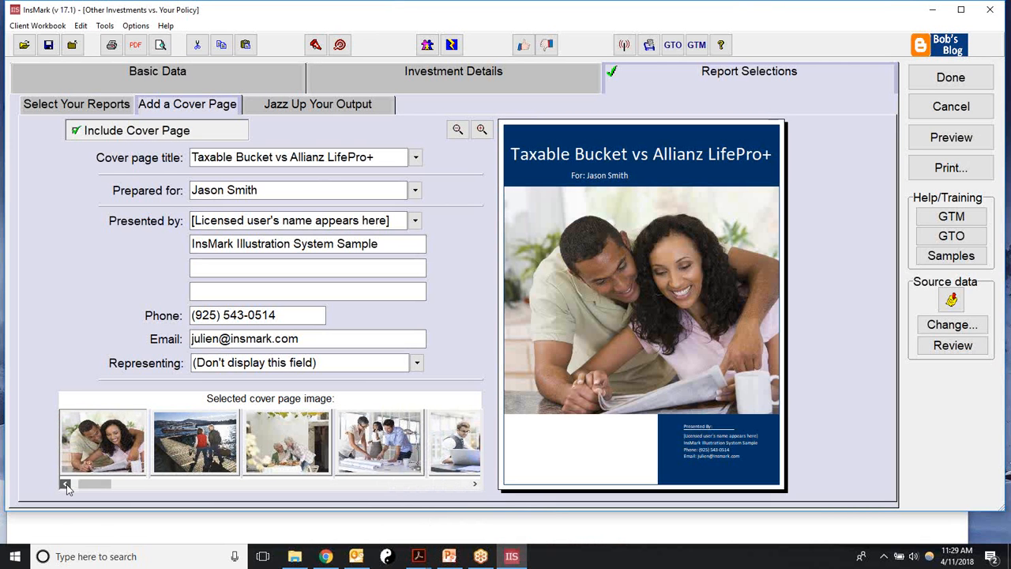
{"action": "left_click_drag", "start_coordinate": [66, 484], "coordinate": [66, 484]}
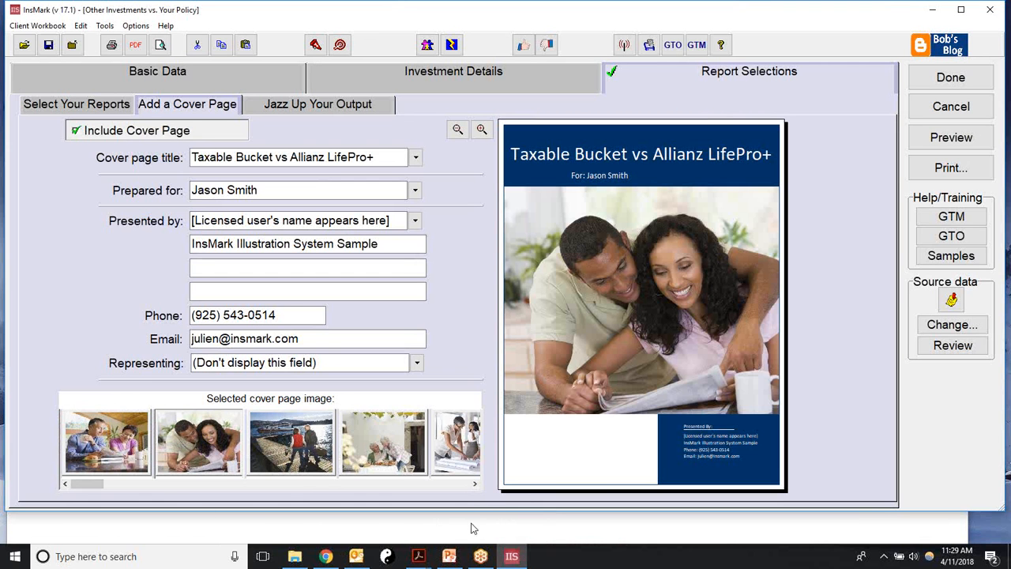
{"action": "left_click_drag", "start_coordinate": [475, 485], "coordinate": [474, 485]}
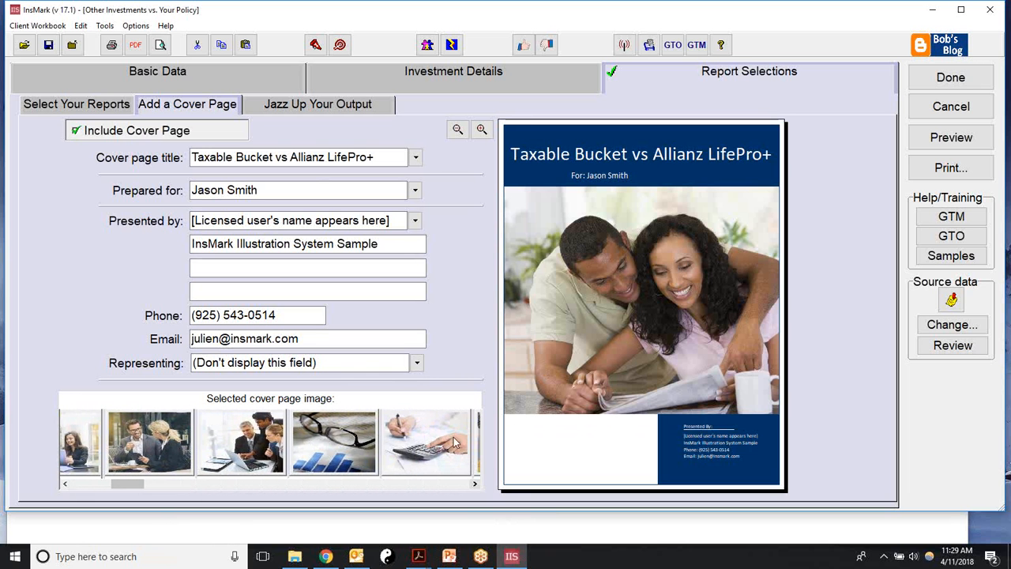
{"action": "left_click", "coordinate": [333, 446]}
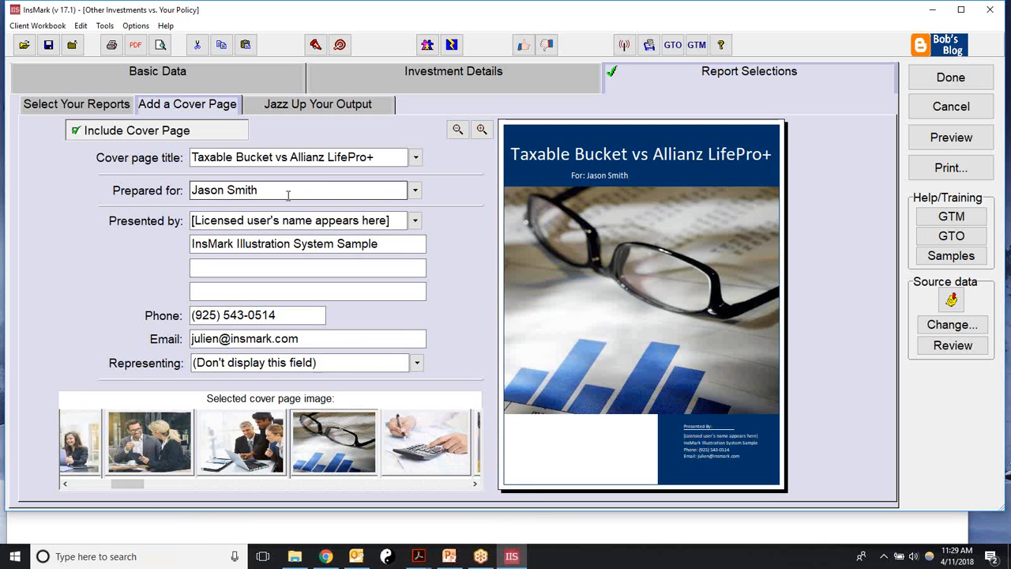
{"action": "left_click", "coordinate": [210, 196]}
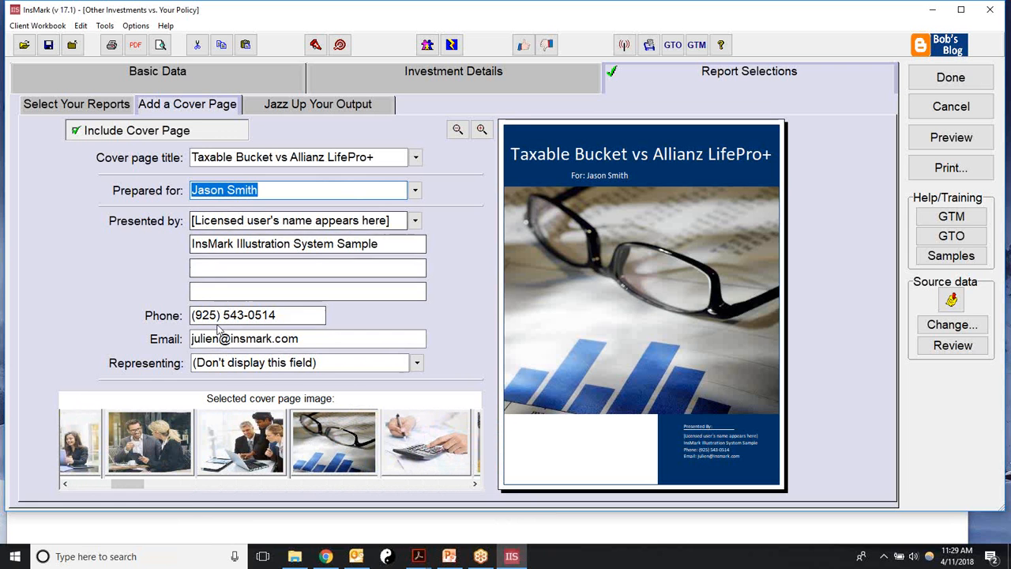
{"action": "left_click", "coordinate": [64, 108]}
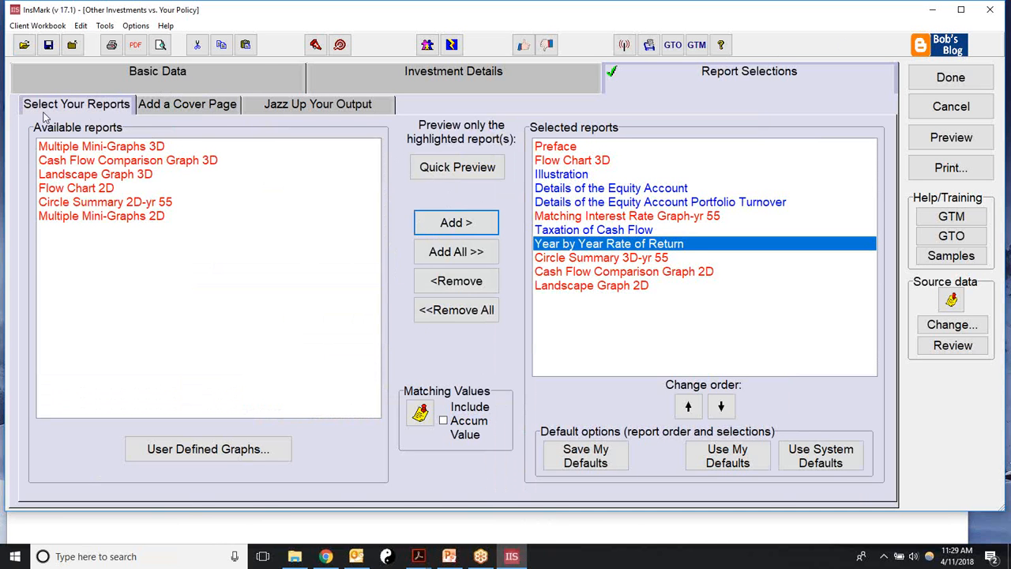
Step: Finish the current proposal's report setup and return to the workbook
{"action": "left_click", "coordinate": [182, 110]}
{"action": "left_click", "coordinate": [90, 111]}
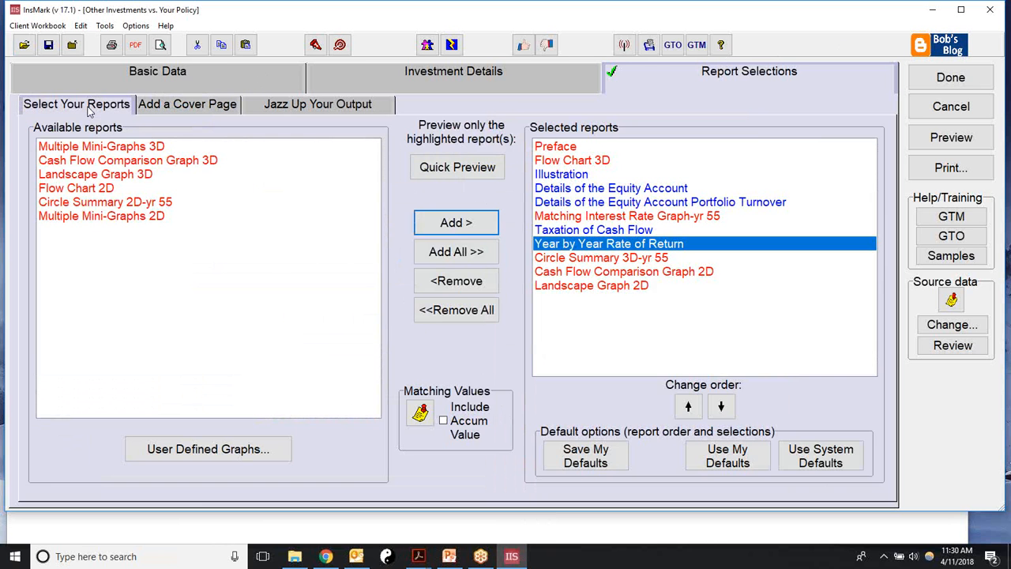
{"action": "left_click", "coordinate": [941, 80]}
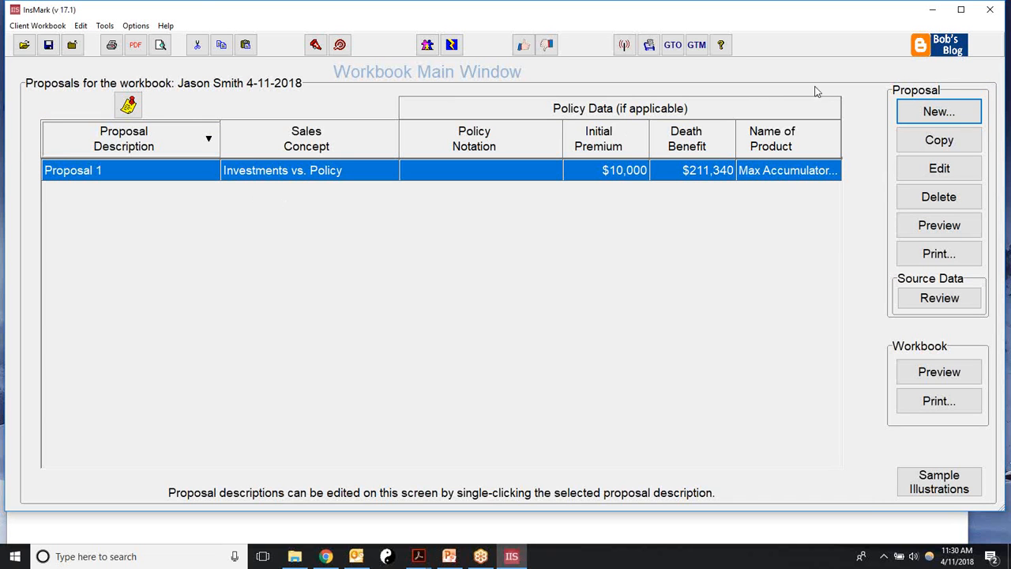
Step: Create Proposal 2 as an Illustration of Values
{"action": "left_click", "coordinate": [922, 113]}
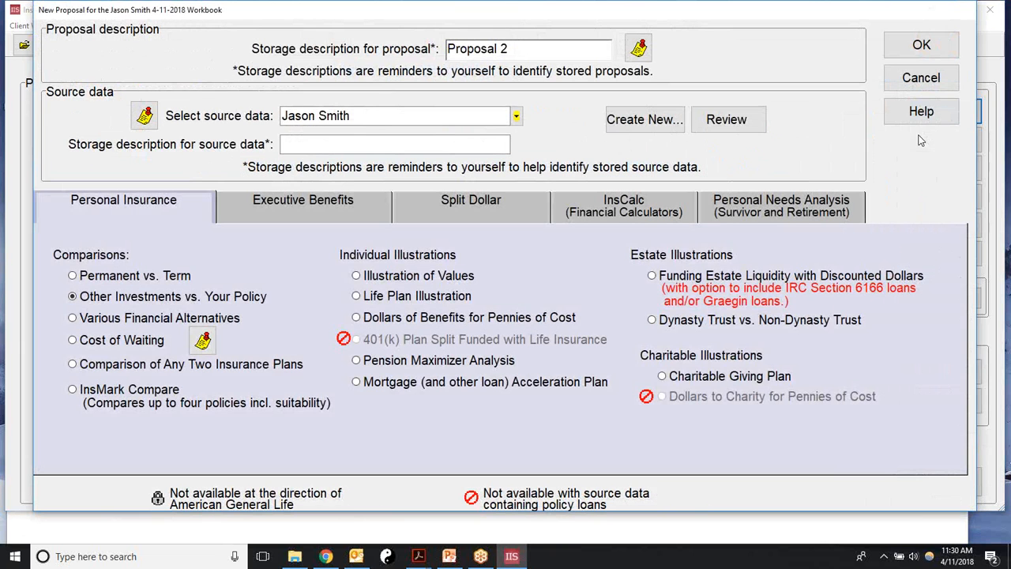
{"action": "left_click", "coordinate": [356, 278]}
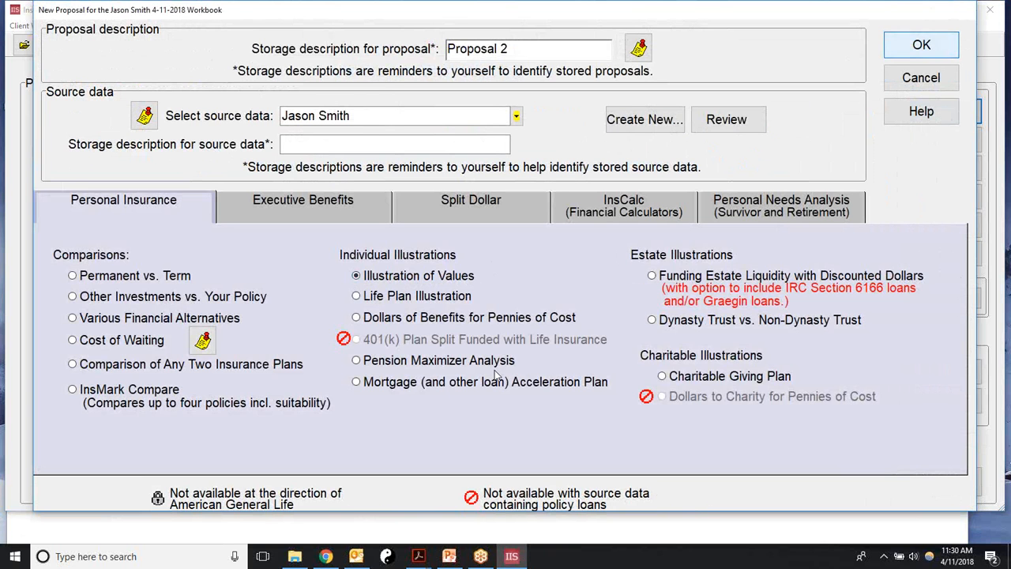
{"action": "left_click", "coordinate": [902, 54]}
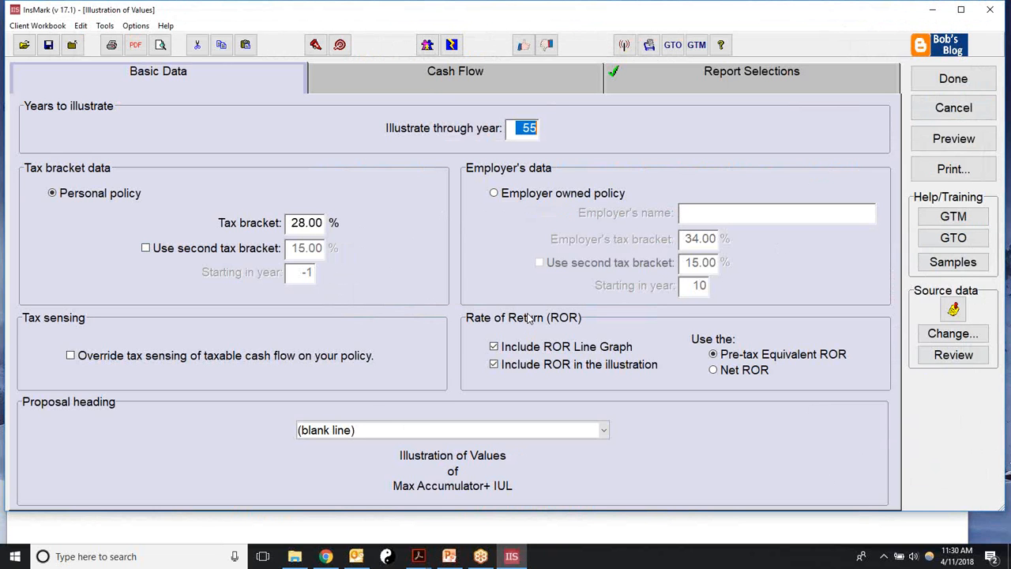
Step: Leave the ROR line graph and illustration ROR unchecked, keeping pre-tax equivalent rate of return
{"action": "left_click", "coordinate": [494, 347]}
{"action": "left_click", "coordinate": [494, 364]}
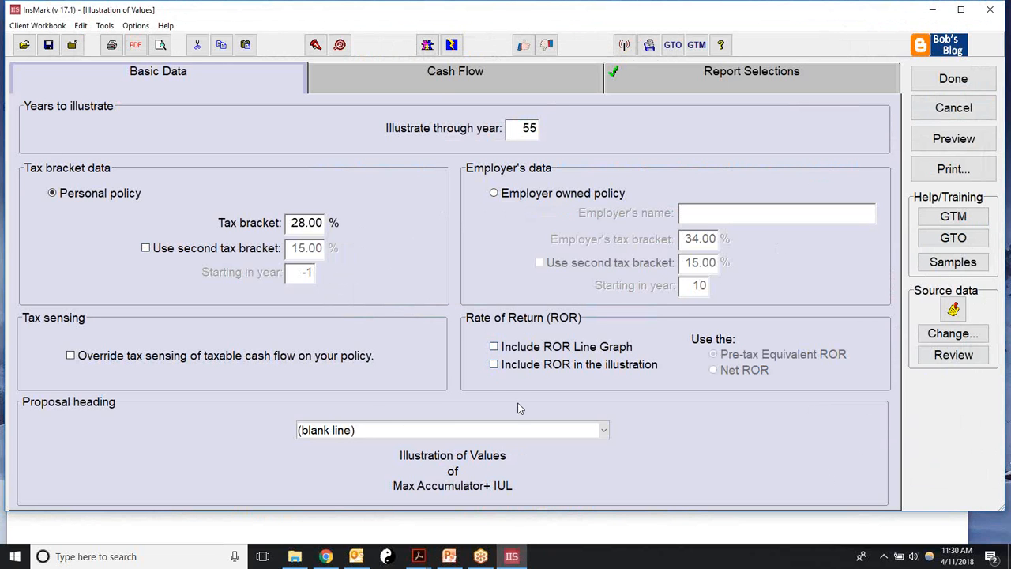
{"action": "left_click", "coordinate": [494, 364]}
{"action": "left_click", "coordinate": [494, 347]}
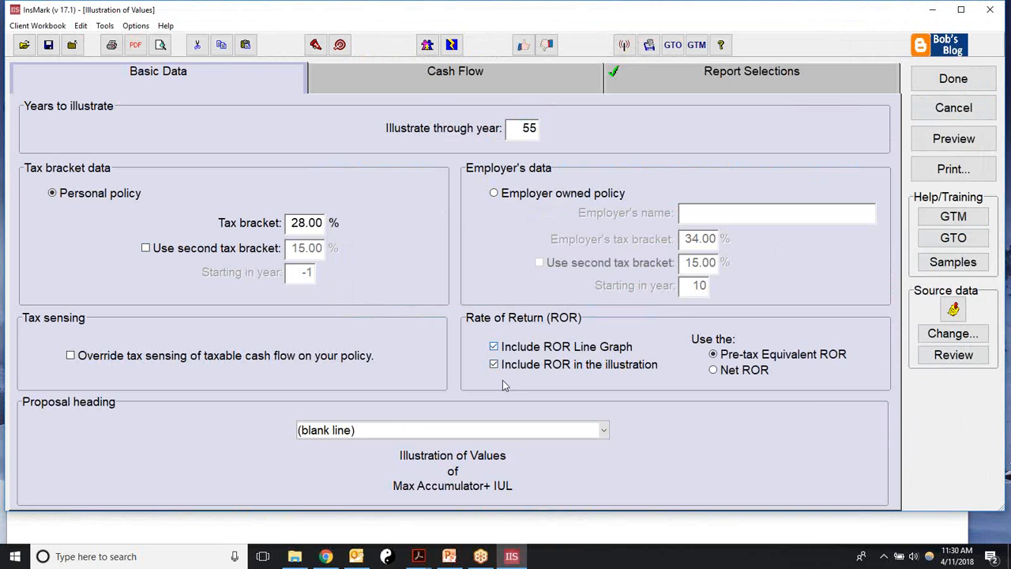
{"action": "left_click", "coordinate": [714, 371]}
{"action": "left_click", "coordinate": [714, 354]}
{"action": "left_click", "coordinate": [493, 347]}
{"action": "left_click", "coordinate": [494, 364]}
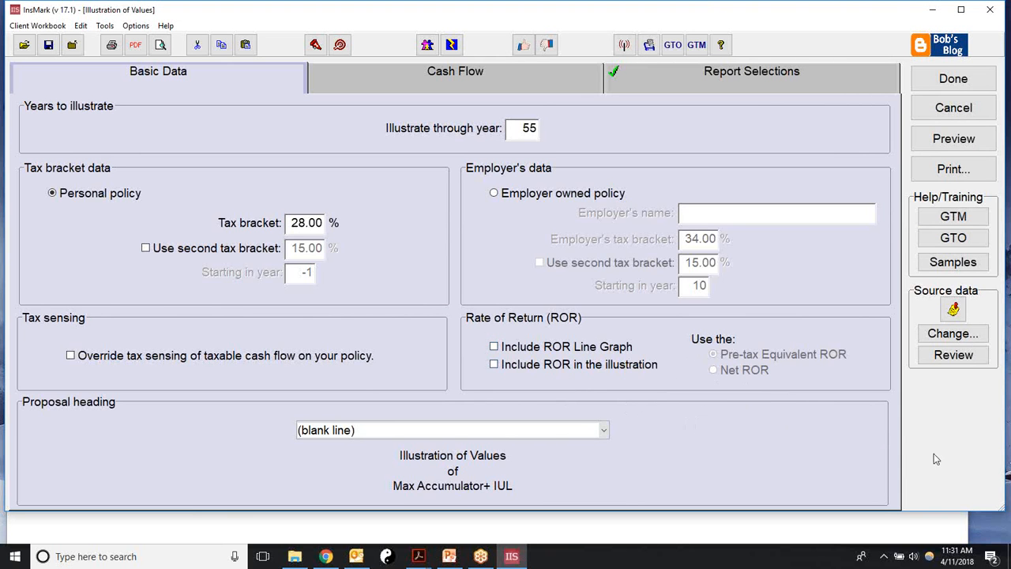
Step: Keep Retirement Income as the cash flow column heading and go to Report Selections
{"action": "left_click", "coordinate": [402, 73]}
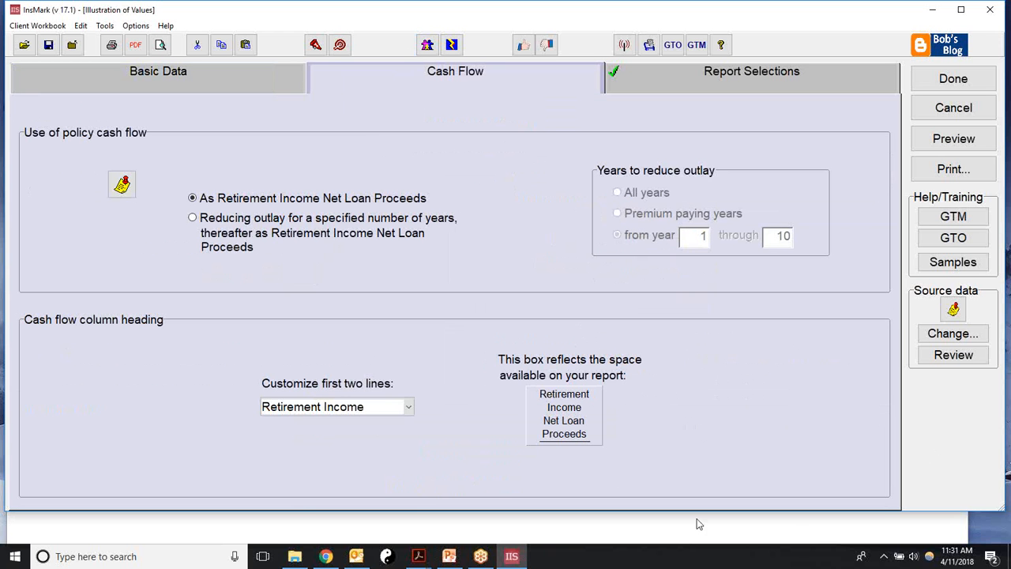
{"action": "left_click", "coordinate": [408, 406]}
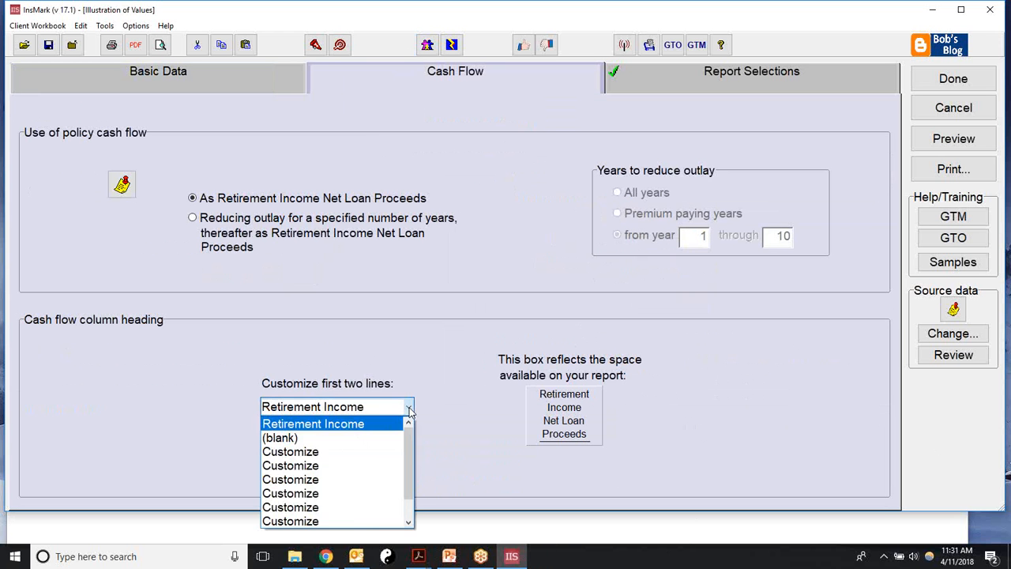
{"action": "left_click", "coordinate": [440, 408]}
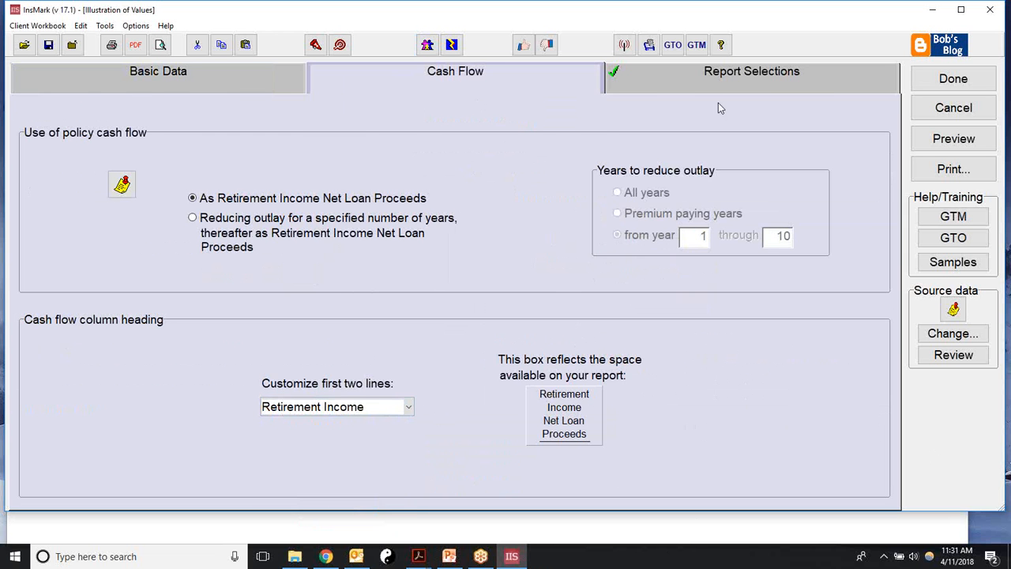
{"action": "left_click", "coordinate": [709, 85]}
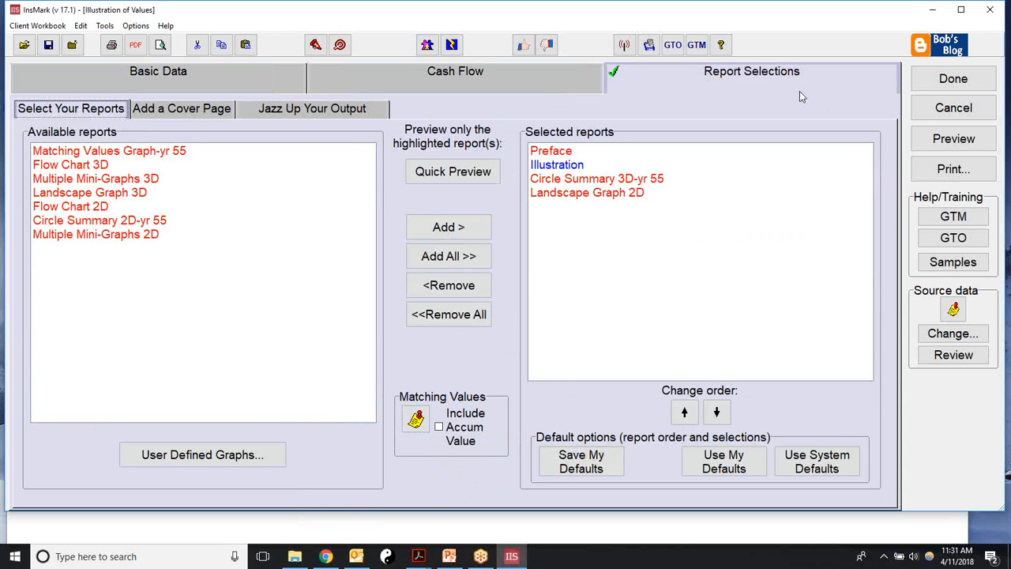
Step: Quick-preview the Illustration of Values report, then close the preview
{"action": "left_click", "coordinate": [562, 168]}
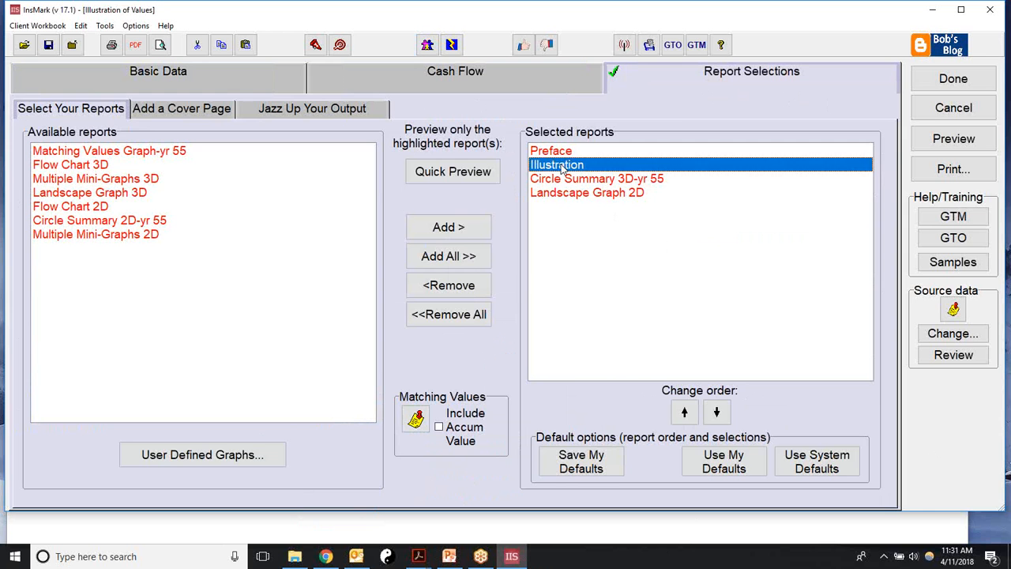
{"action": "left_click", "coordinate": [428, 173]}
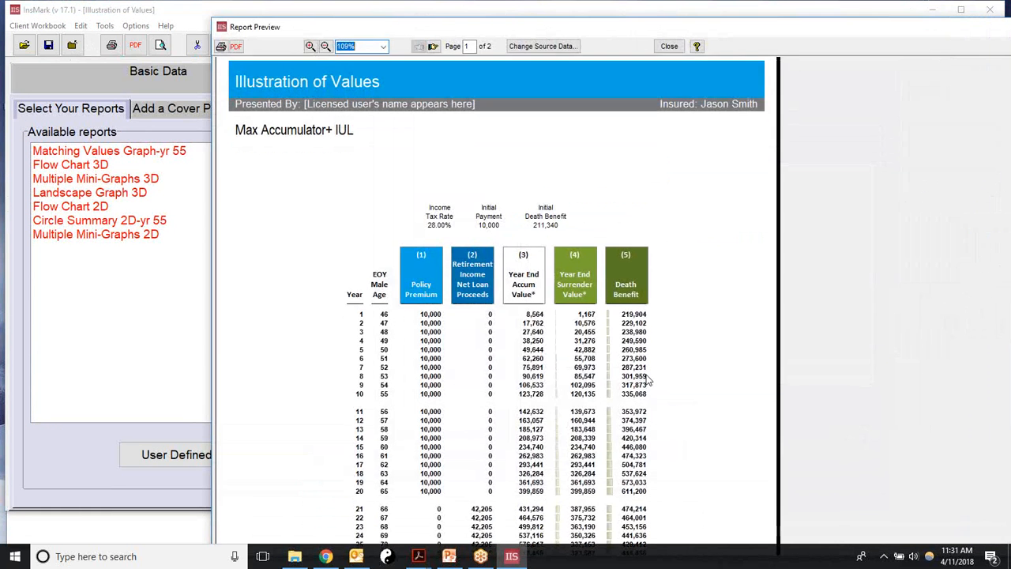
{"action": "scroll", "coordinate": [648, 381], "scroll_direction": "down", "scroll_amount": 3}
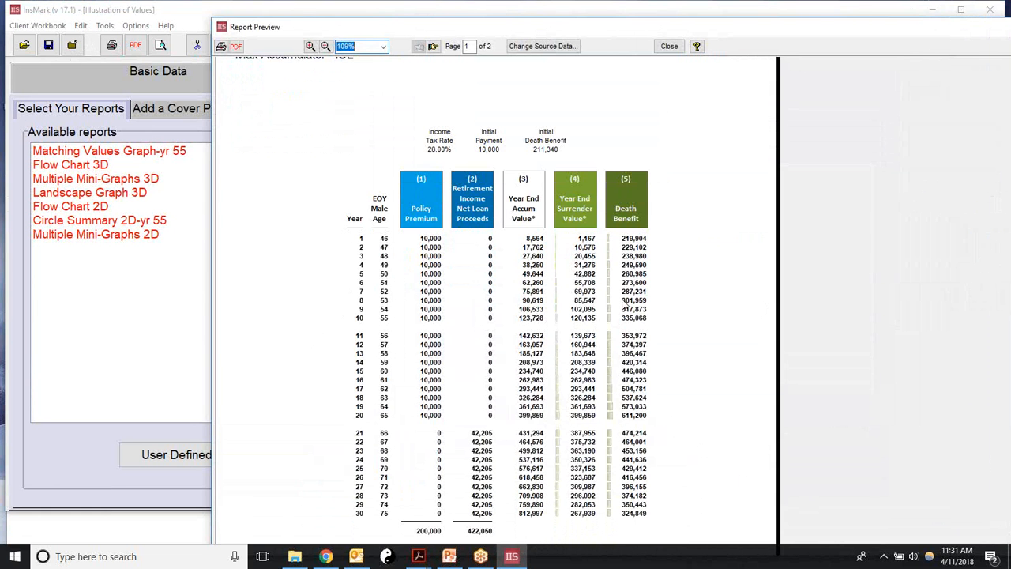
{"action": "left_click", "coordinate": [668, 46]}
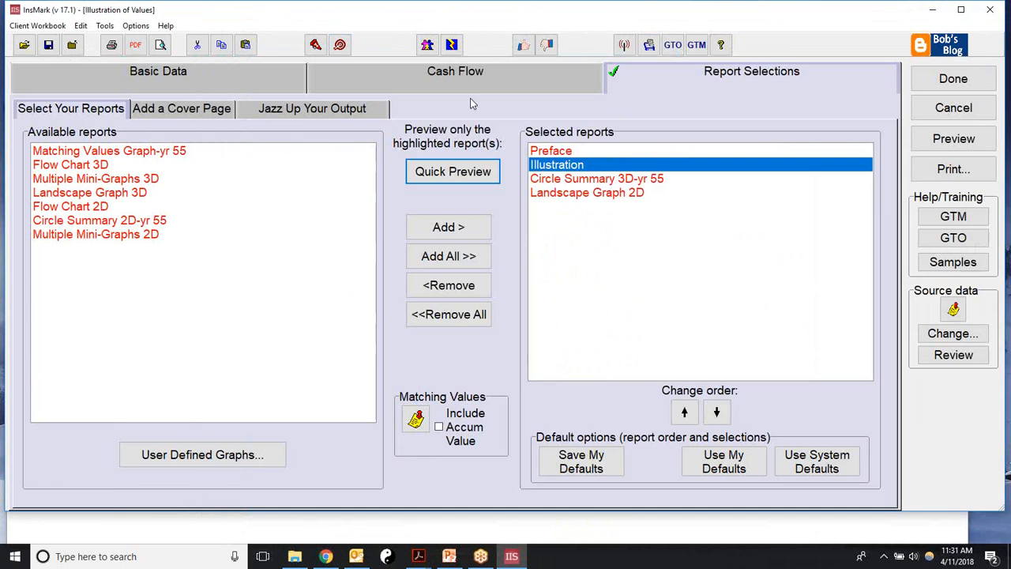
Step: Turn on the ROR line graph and ROR in the illustration, then re-preview the Illustration
{"action": "left_click", "coordinate": [239, 69]}
{"action": "left_click", "coordinate": [505, 349]}
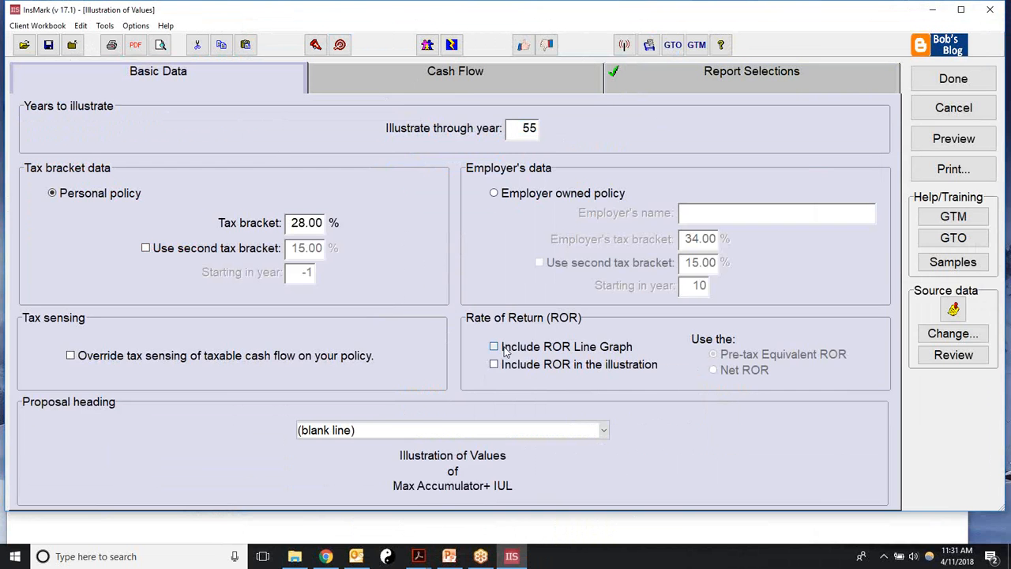
{"action": "left_click", "coordinate": [494, 364]}
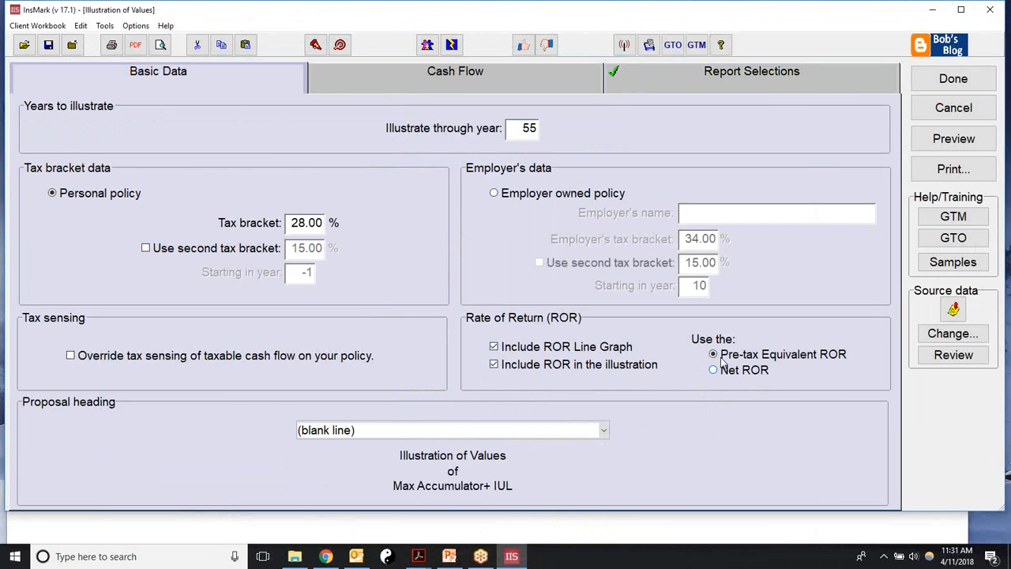
{"action": "left_click", "coordinate": [790, 73]}
{"action": "left_click", "coordinate": [449, 173]}
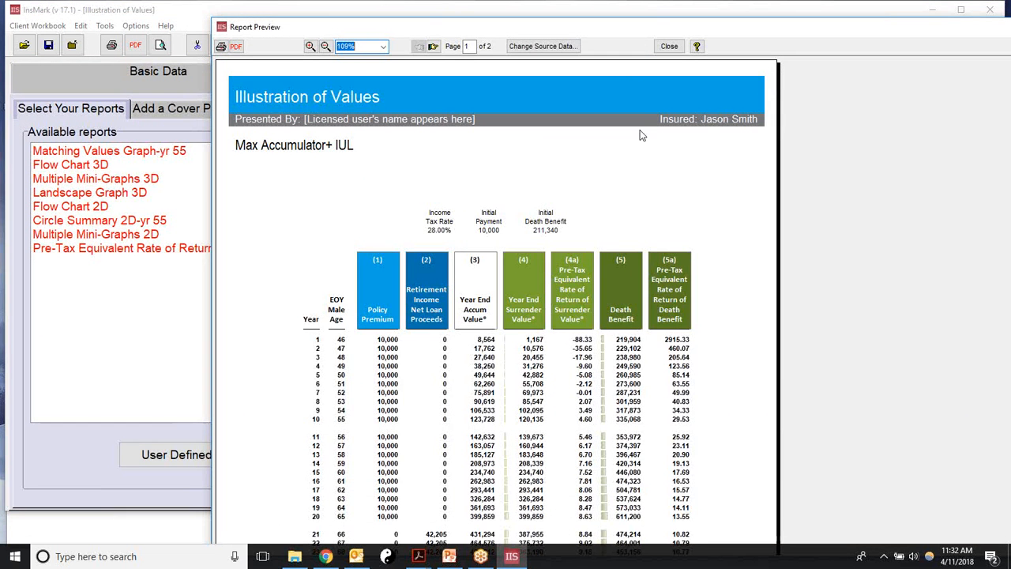
{"action": "left_click", "coordinate": [669, 46]}
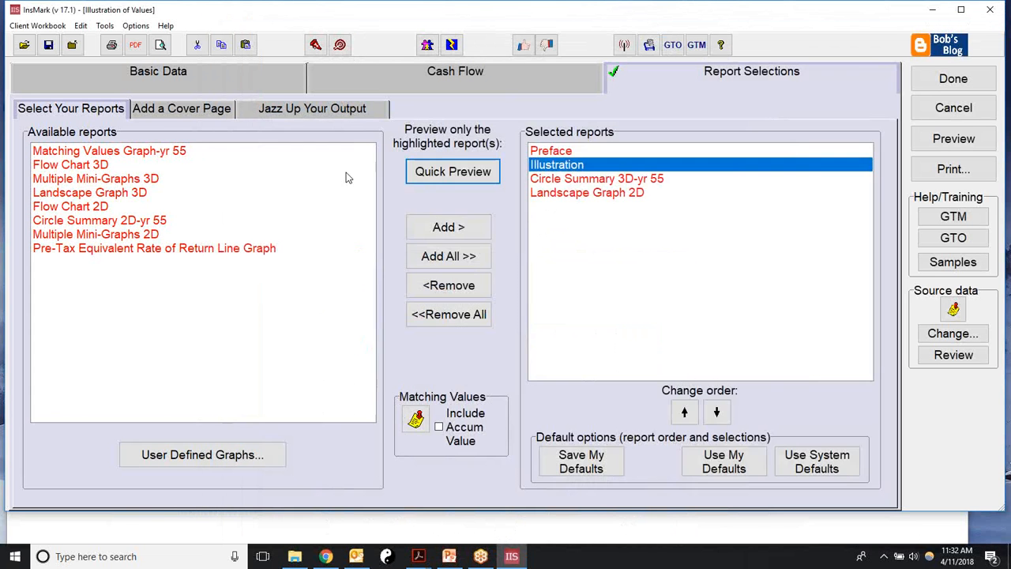
Step: Finish the proposal so it is listed as Proposal 2, then close InsMark
{"action": "left_click", "coordinate": [191, 115]}
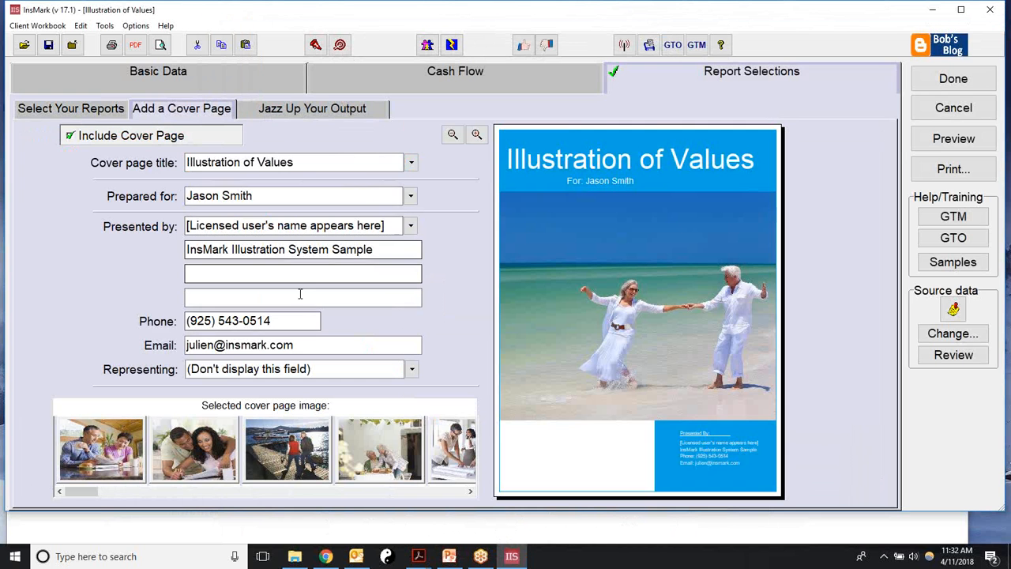
{"action": "left_click", "coordinate": [959, 80]}
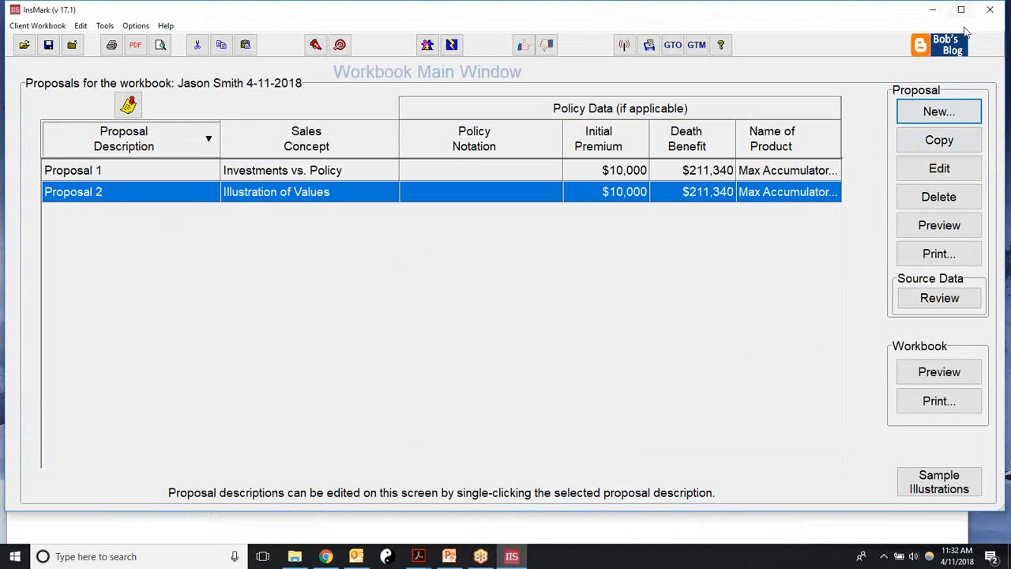
{"action": "left_click", "coordinate": [988, 11]}
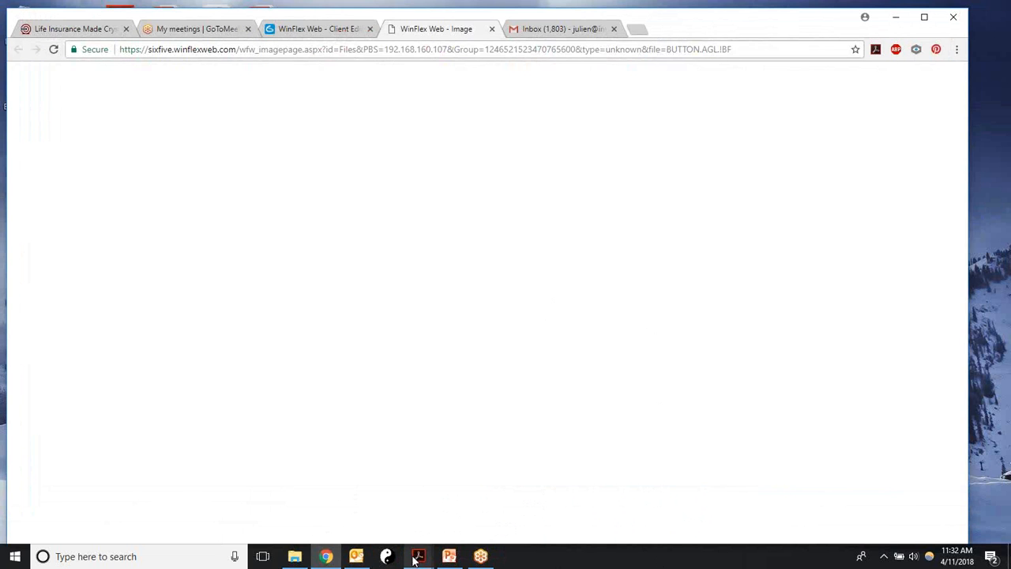
Step: Switch to the Chris full.pdf ledger from the Acrobat Reader taskbar preview
{"action": "mouse_move", "coordinate": [419, 559]}
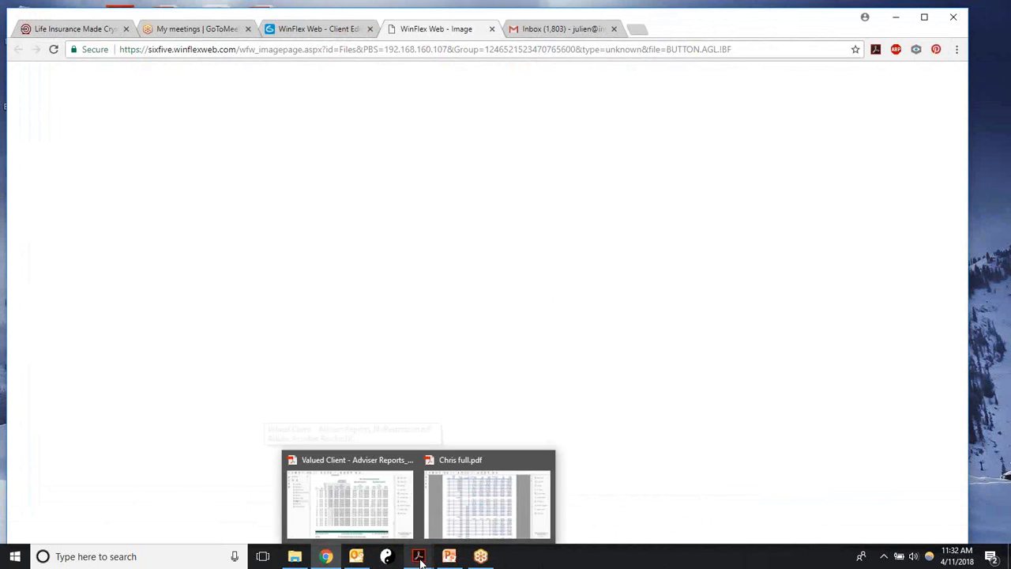
{"action": "left_click", "coordinate": [449, 518]}
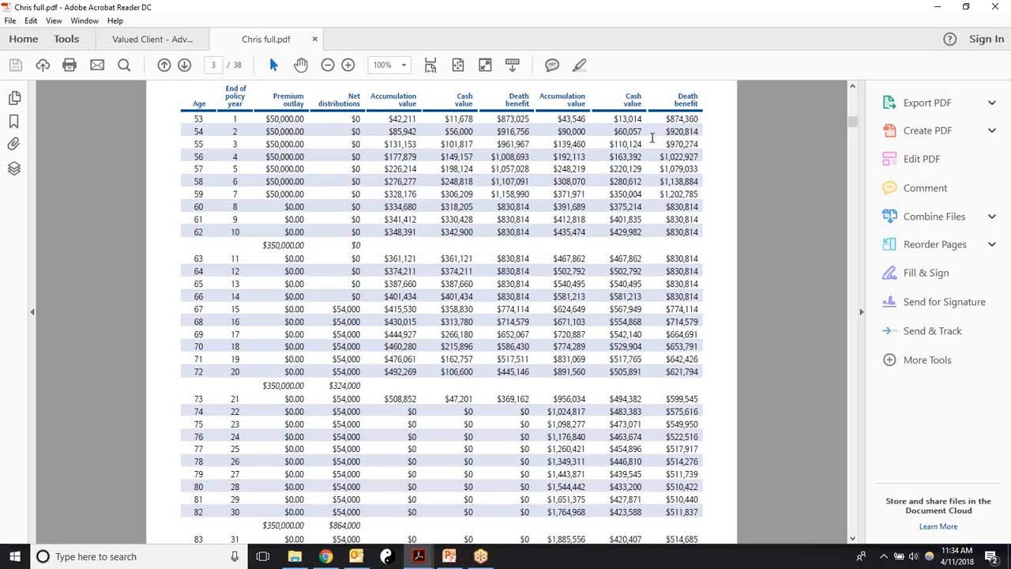
Step: Minimize Acrobat and Chrome, launch InsMark Illustration System 17.1, and start a new client workbook
{"action": "left_click", "coordinate": [939, 11]}
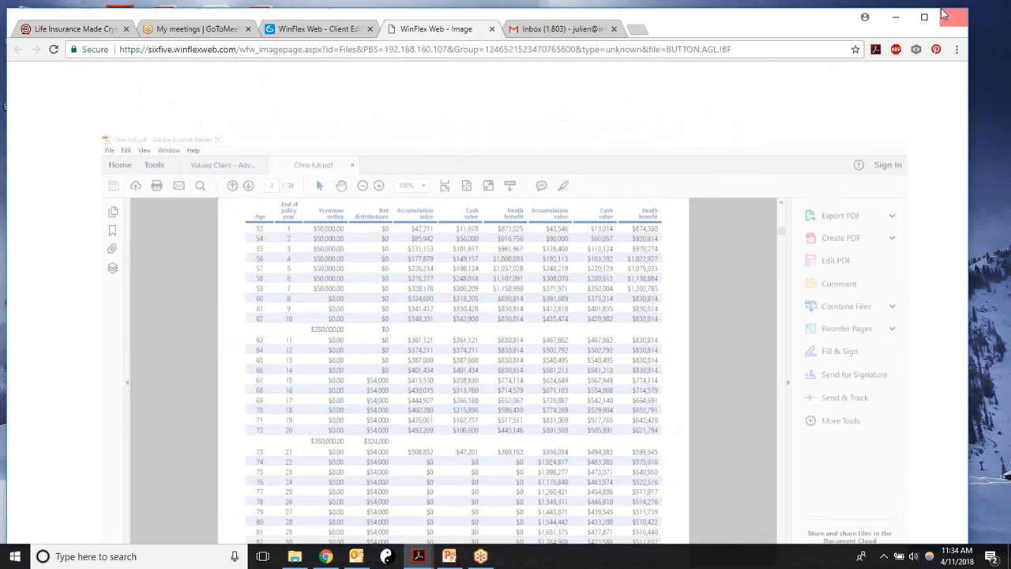
{"action": "left_click", "coordinate": [896, 18]}
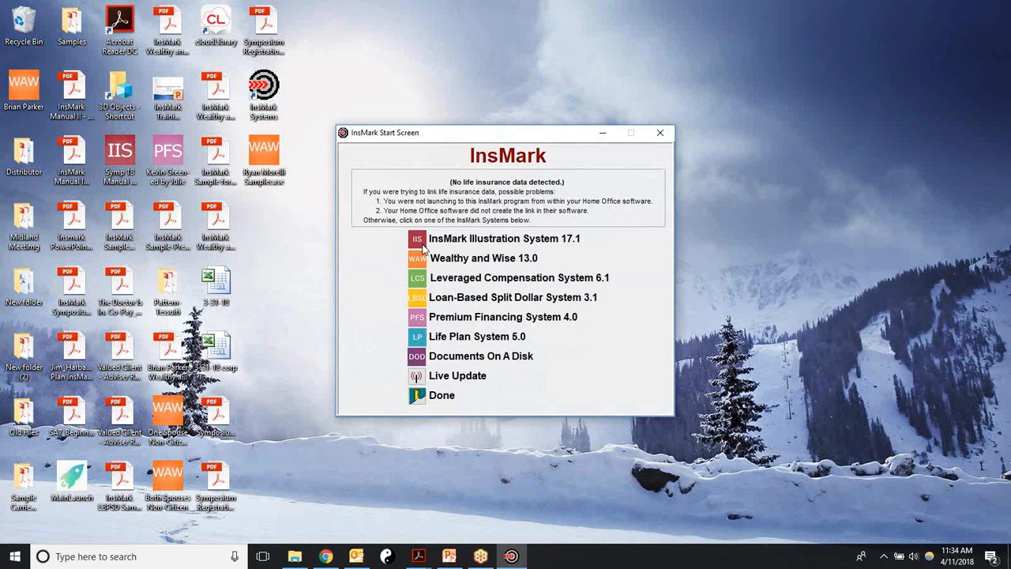
{"action": "left_click", "coordinate": [418, 244]}
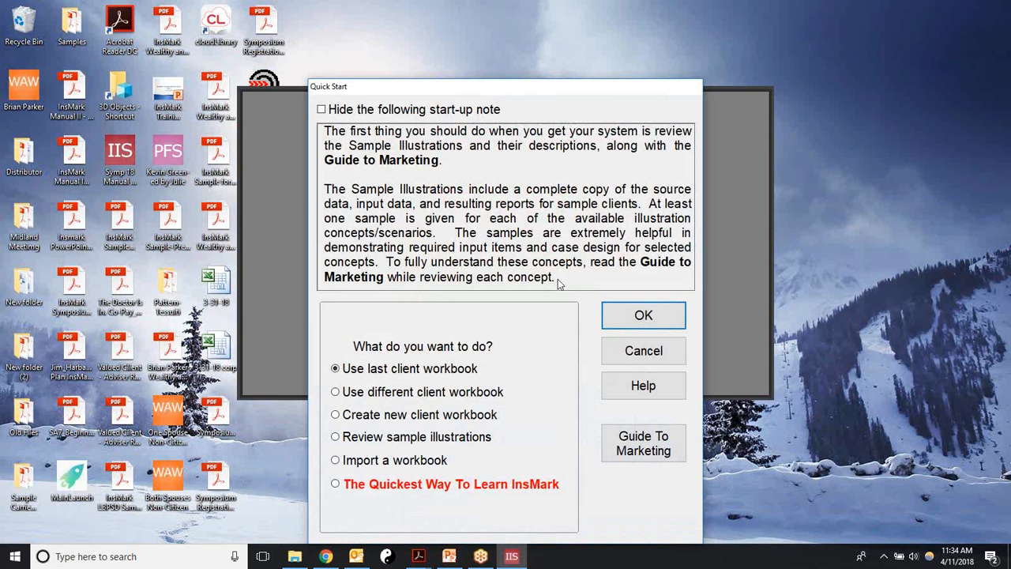
{"action": "left_click", "coordinate": [336, 416]}
{"action": "left_click", "coordinate": [619, 322]}
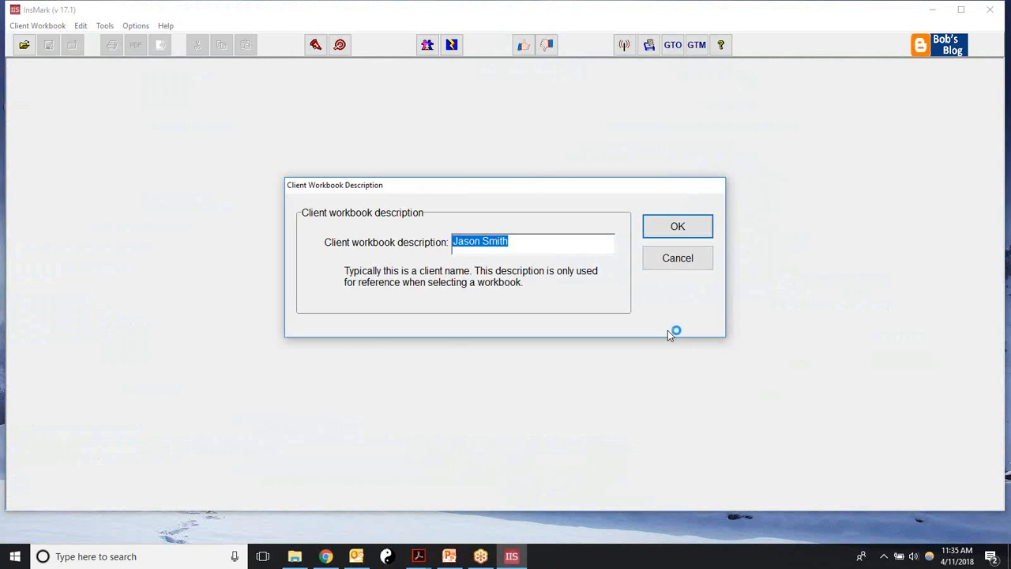
Step: Enter the client's name as the new workbook description and confirm it
{"action": "type", "text": "Chris"}
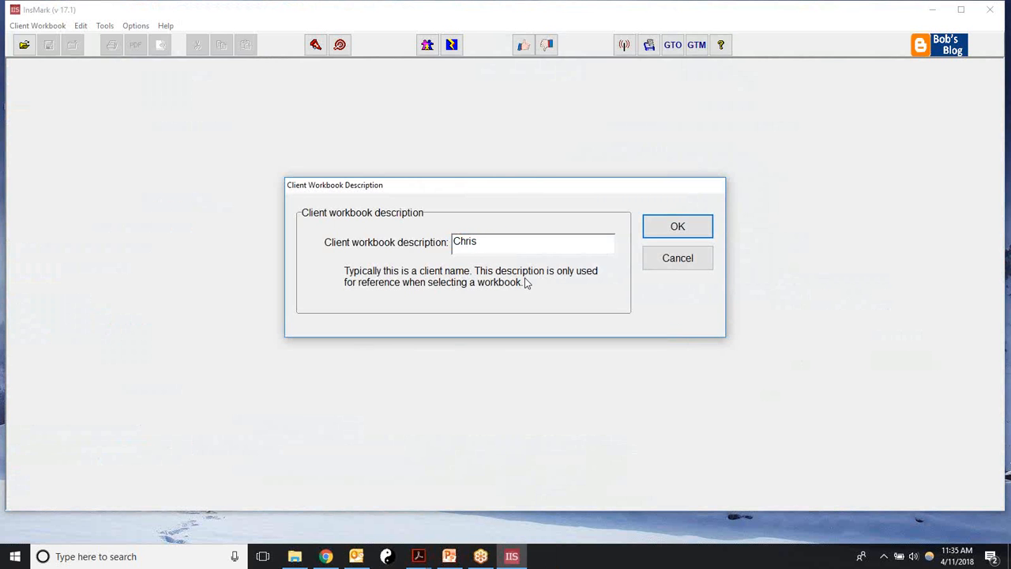
{"action": "type", "text": " L"}
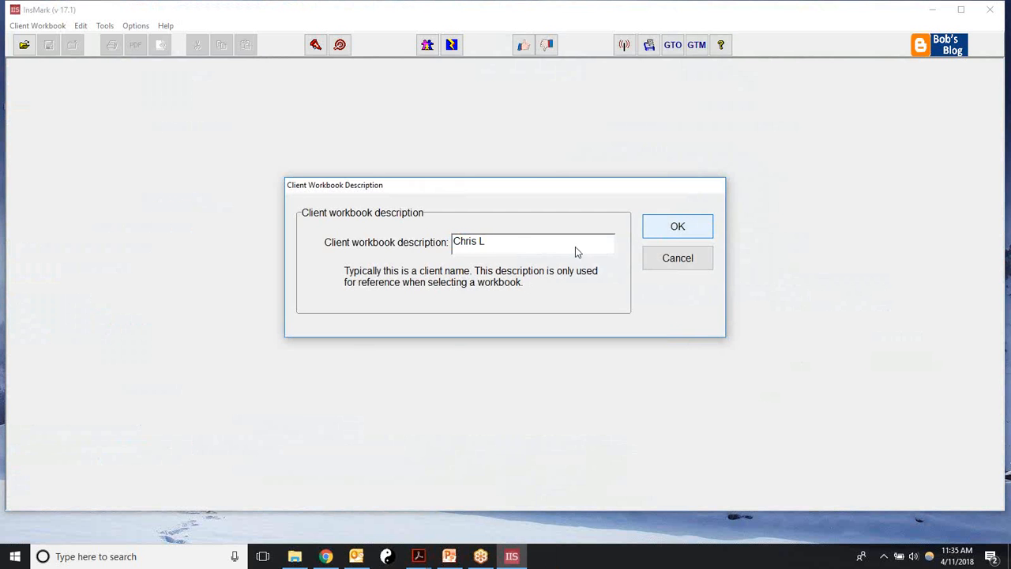
{"action": "left_click", "coordinate": [673, 229]}
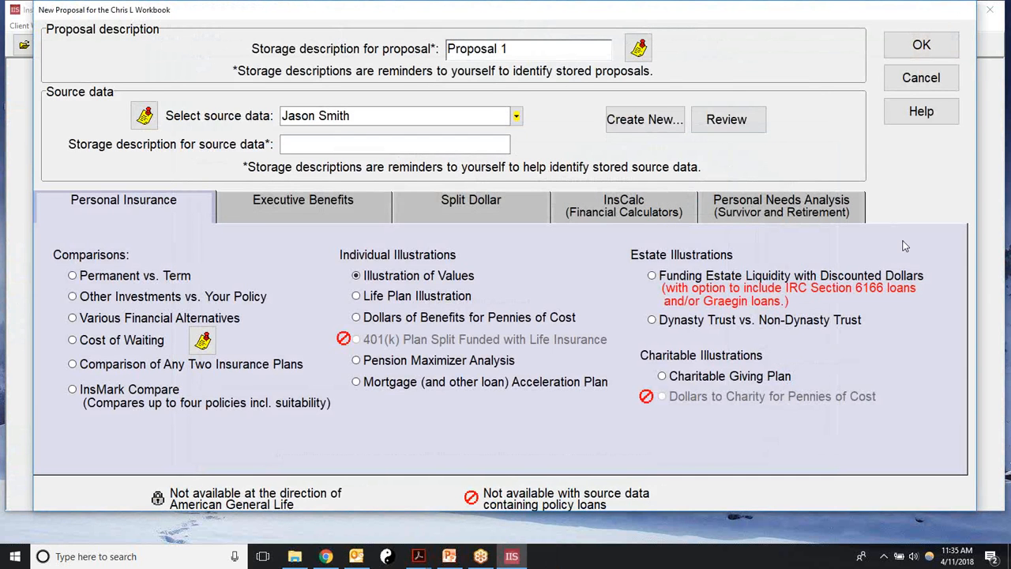
Step: Review the current source data values, then start a new entry from the stored source data list
{"action": "left_click", "coordinate": [728, 120]}
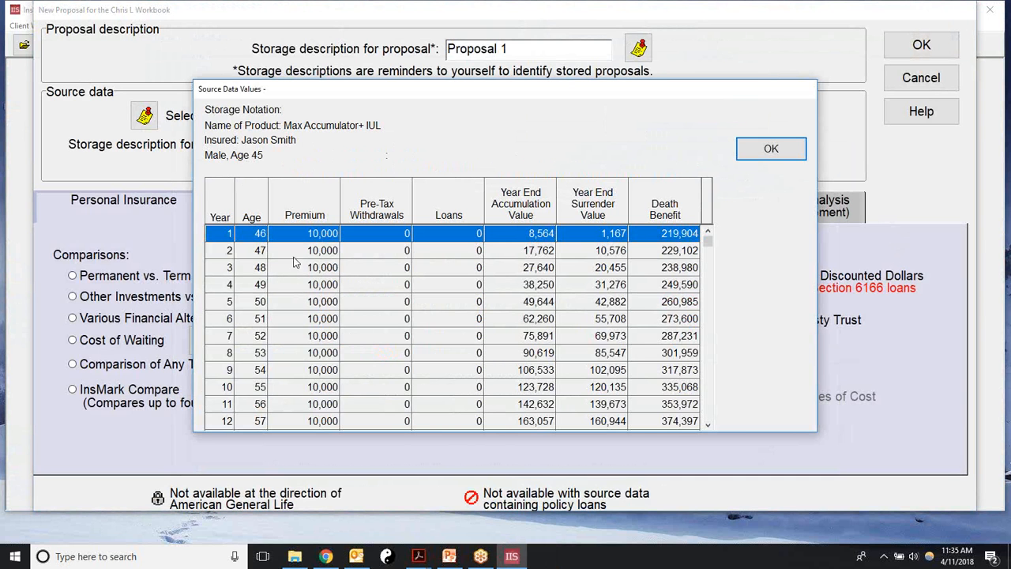
{"action": "left_click", "coordinate": [771, 150]}
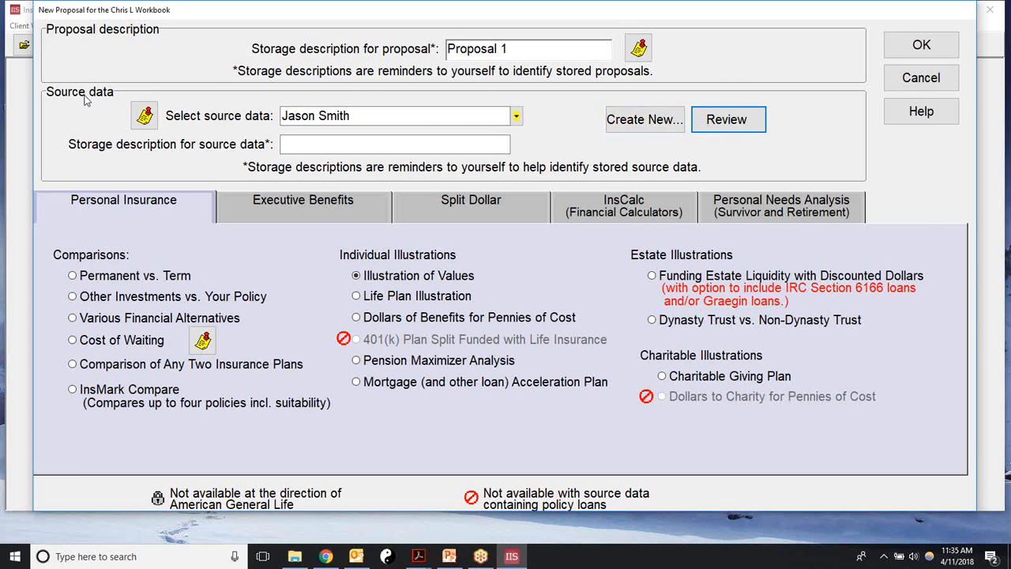
{"action": "left_click", "coordinate": [632, 121]}
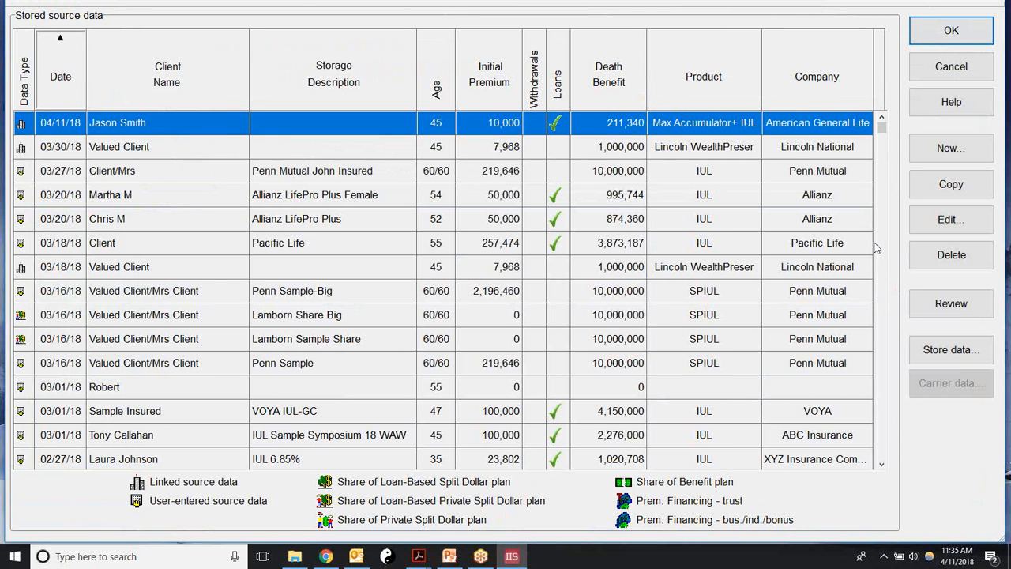
{"action": "left_click", "coordinate": [951, 68]}
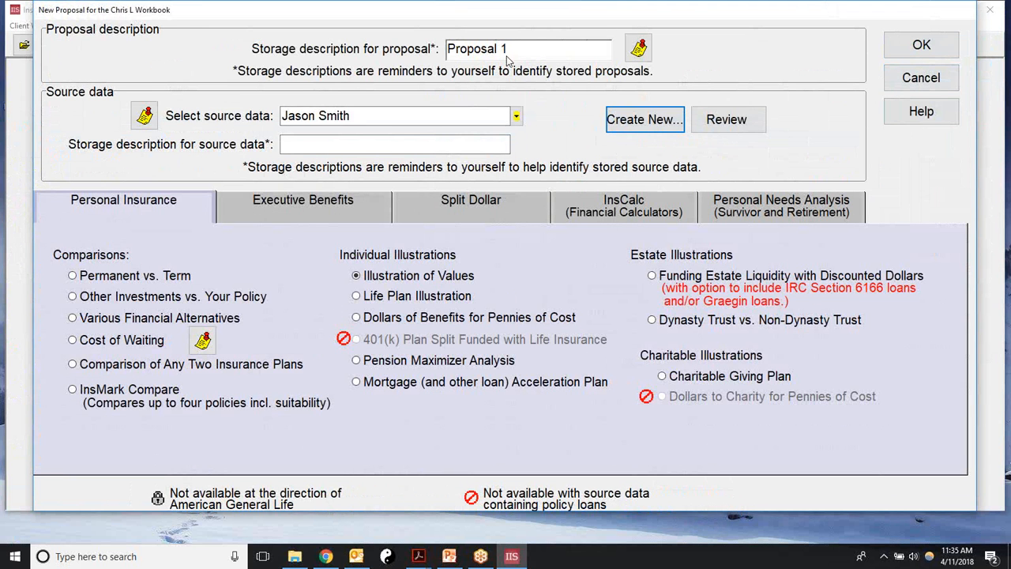
{"action": "left_click", "coordinate": [646, 120]}
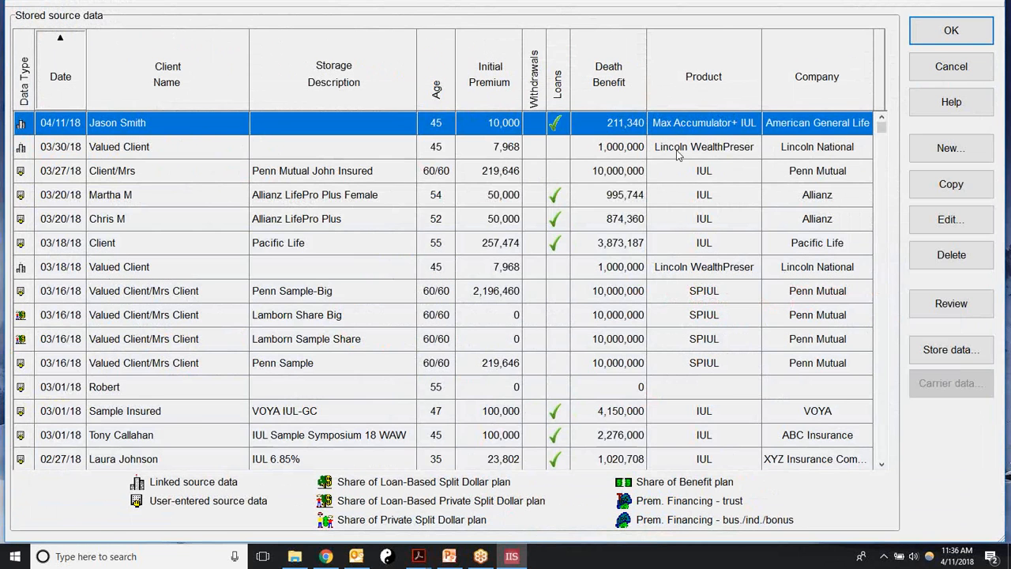
{"action": "left_click", "coordinate": [932, 156]}
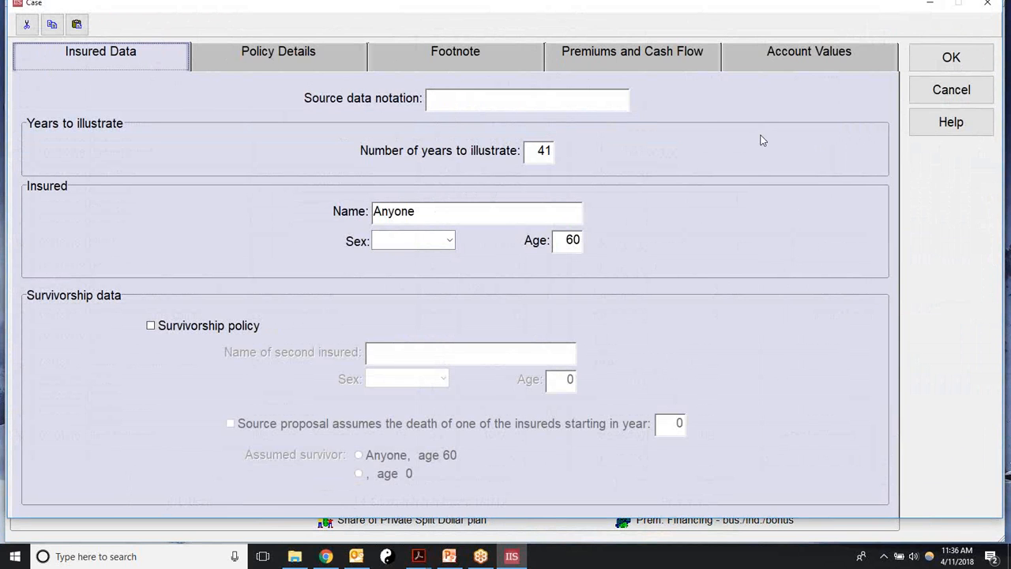
Step: Enter 'XYZ Company' as the source data notation and select the 41 years-to-illustrate value
{"action": "left_click", "coordinate": [439, 99]}
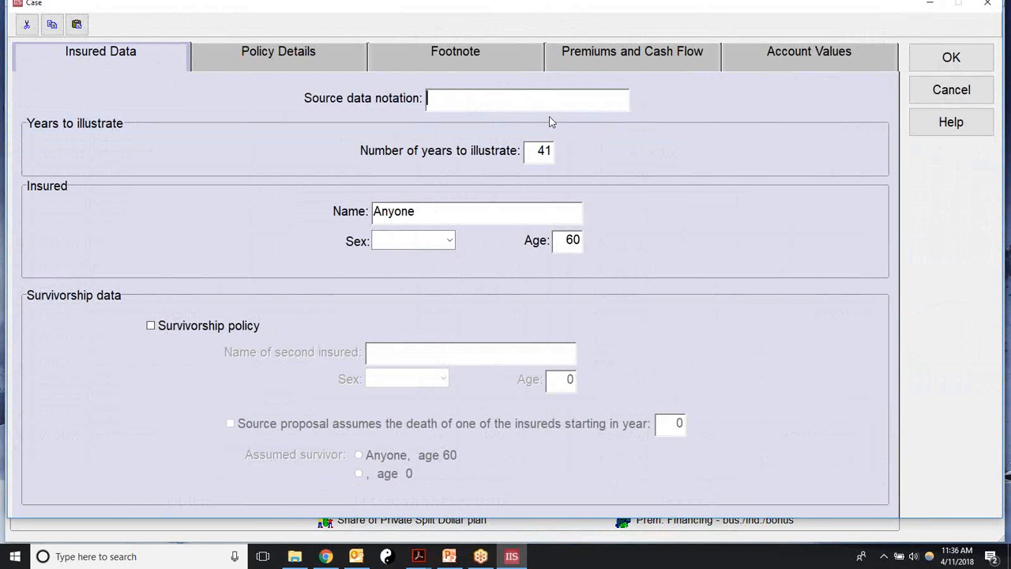
{"action": "type", "text": "XYZ Company"}
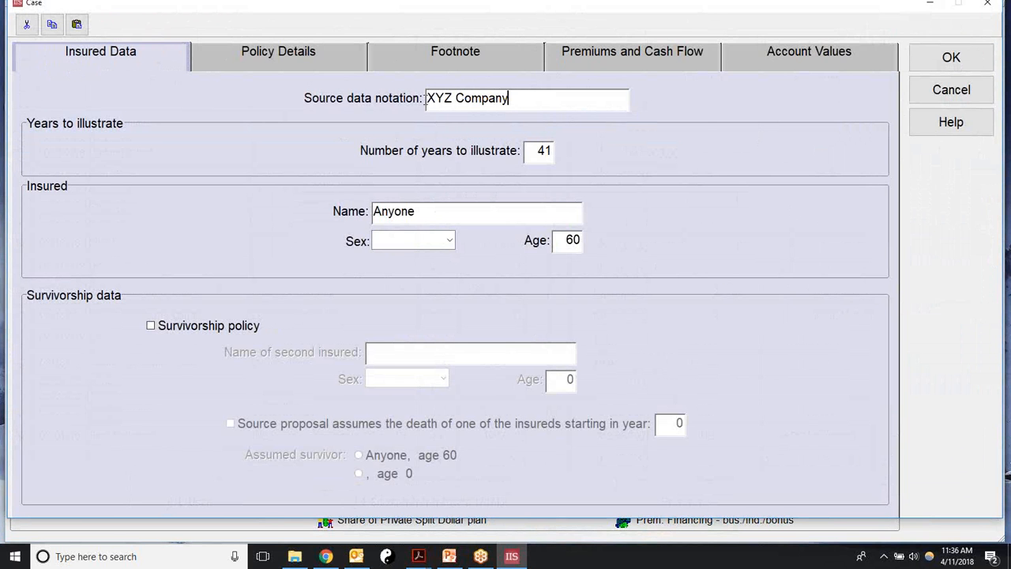
{"action": "left_click_drag", "start_coordinate": [534, 148], "coordinate": [554, 152]}
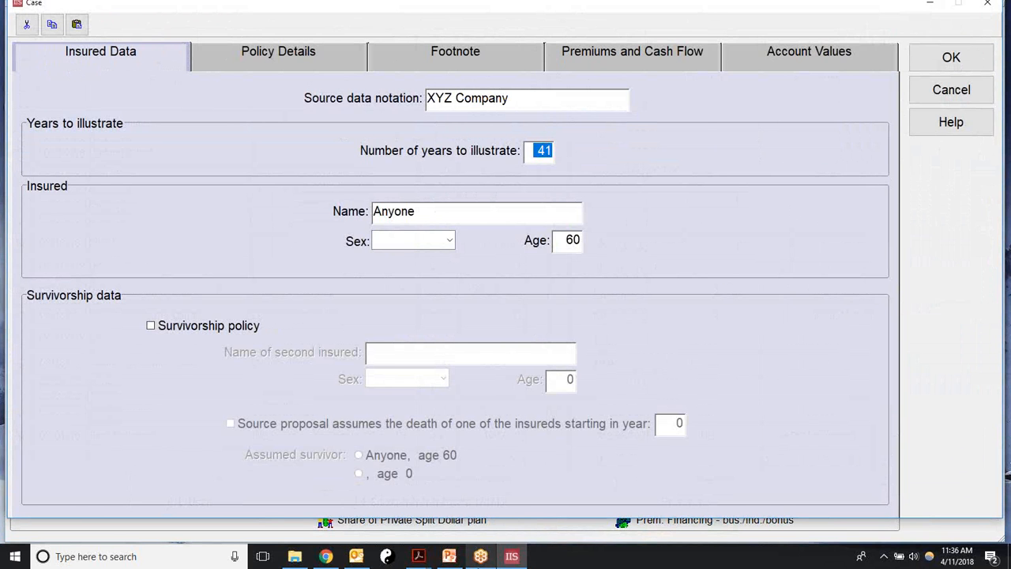
Step: Check the last policy years on page 4 of the Chris full.pdf ledger, then return to the Case dialog
{"action": "mouse_move", "coordinate": [417, 557]}
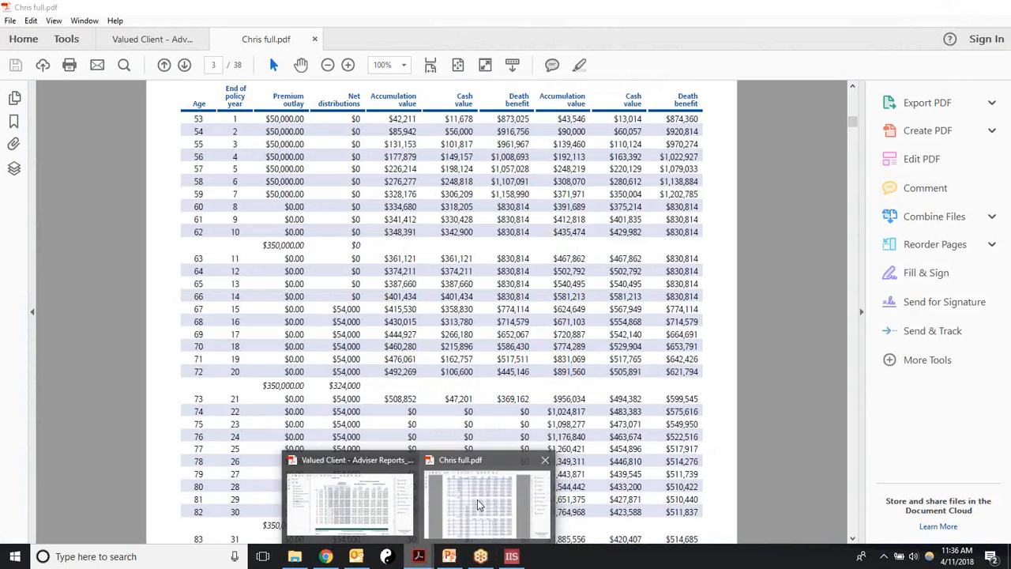
{"action": "left_click", "coordinate": [477, 499]}
{"action": "scroll", "coordinate": [477, 502], "scroll_direction": "down", "scroll_amount": 1}
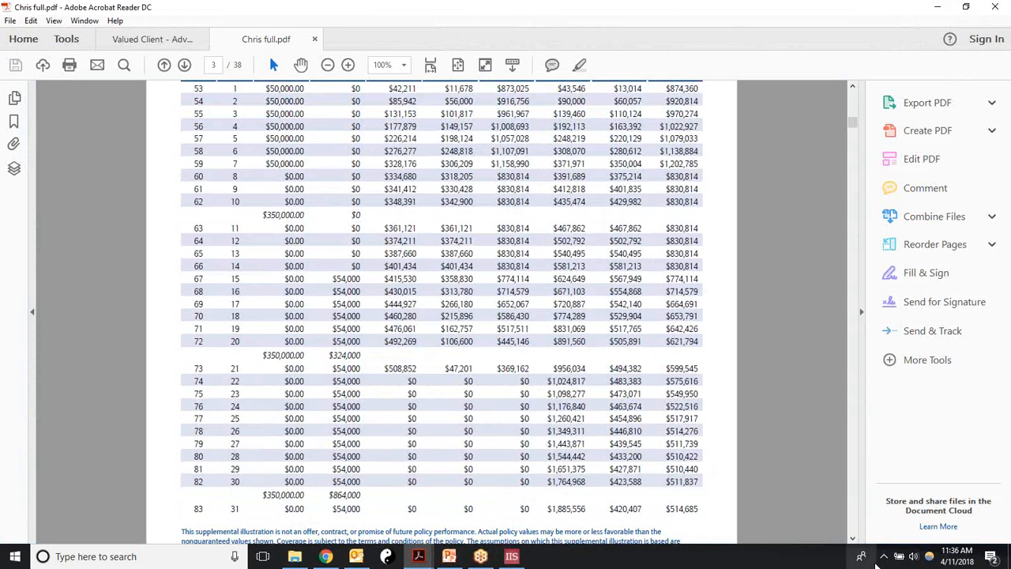
{"action": "scroll", "coordinate": [854, 541], "scroll_direction": "down", "scroll_amount": 15}
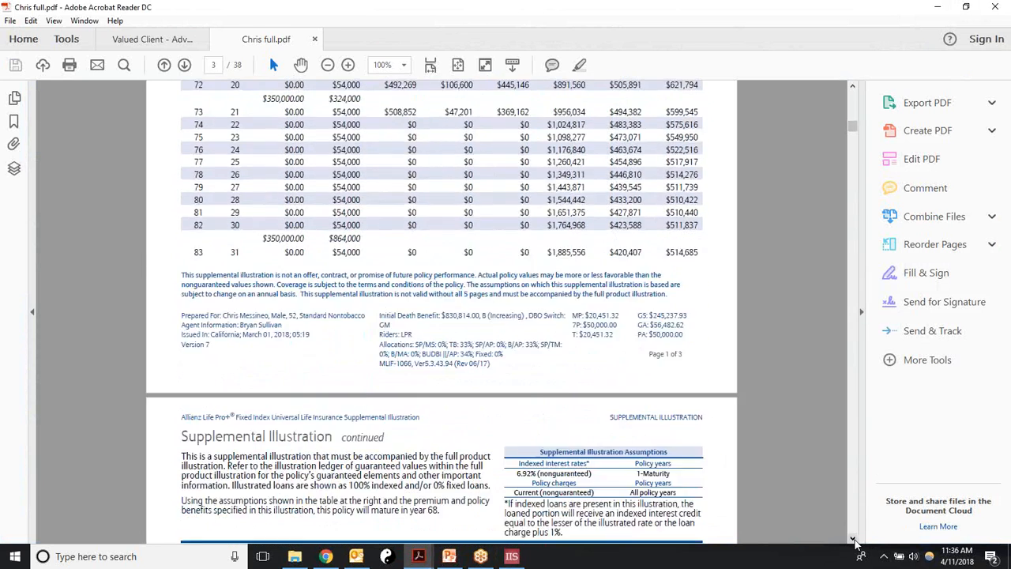
{"action": "scroll", "coordinate": [854, 542], "scroll_direction": "down", "scroll_amount": 2}
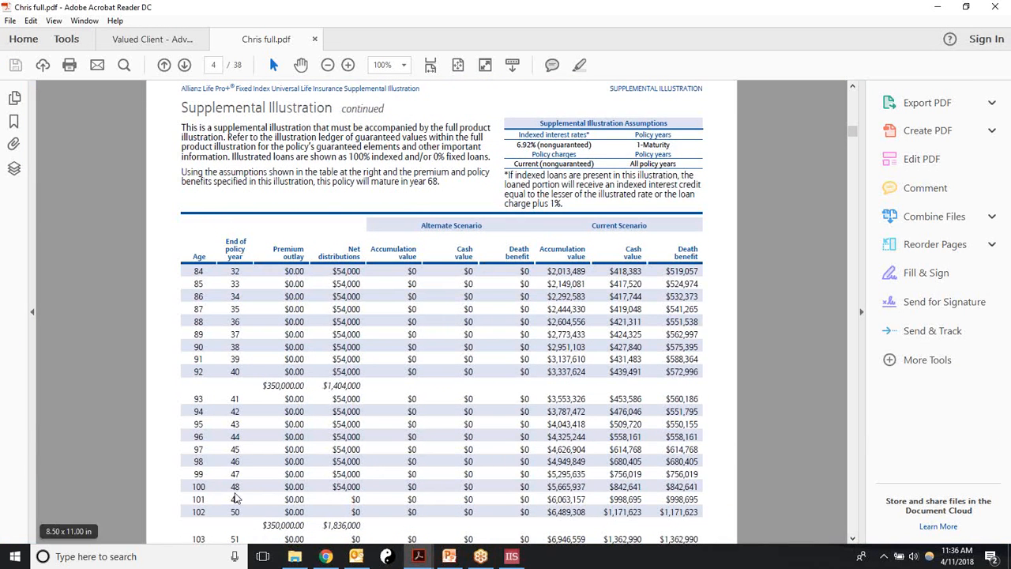
{"action": "left_click", "coordinate": [511, 556]}
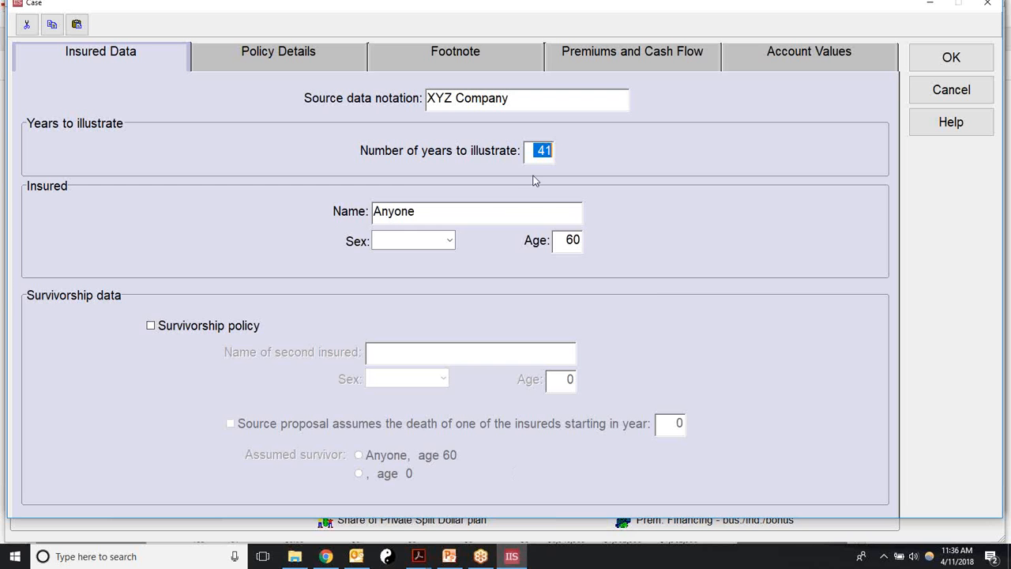
Step: Set 48 years to illustrate, enter the insured's name, choose Male, then bring up the Valued Client PDF
{"action": "type", "text": "48"}
{"action": "key", "text": "Tab"}
{"action": "type", "text": "Chris "}
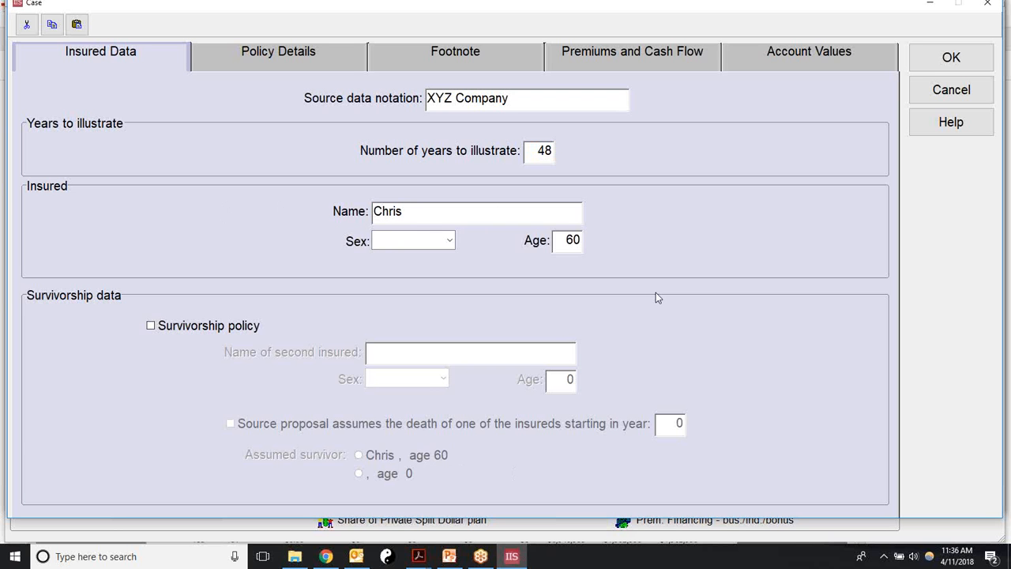
{"action": "type", "text": "L"}
{"action": "left_click", "coordinate": [450, 241]}
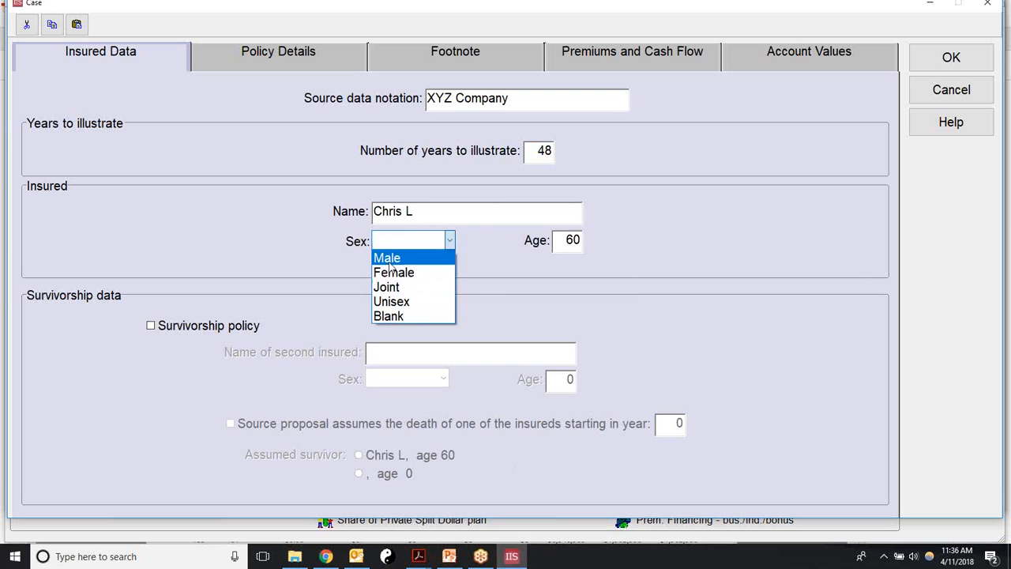
{"action": "left_click", "coordinate": [387, 256]}
{"action": "left_click_drag", "start_coordinate": [565, 240], "coordinate": [582, 243]}
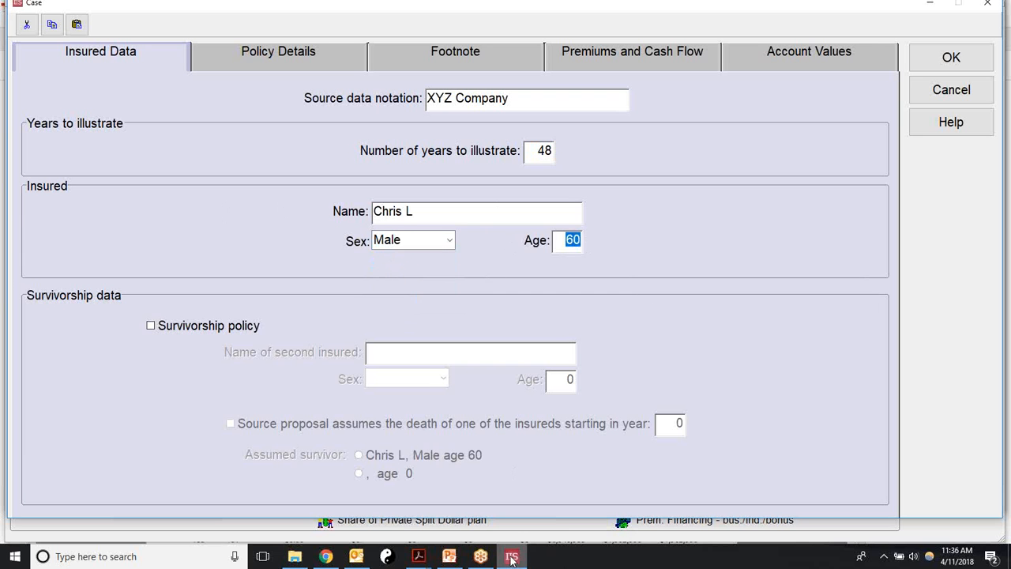
{"action": "left_click", "coordinate": [408, 557]}
{"action": "left_click", "coordinate": [371, 499]}
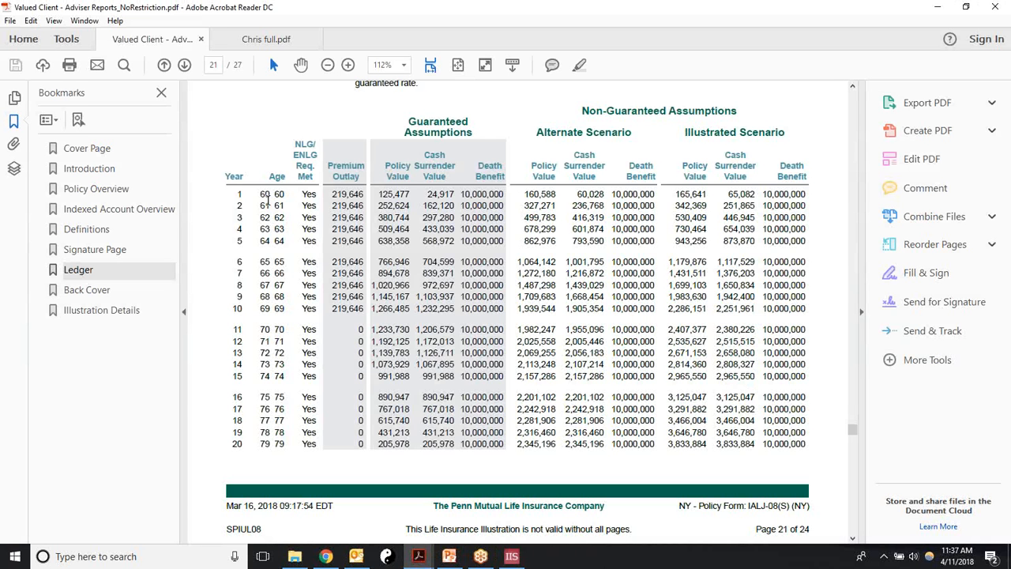
Step: Scroll Chris full.pdf up to the page 3 ledger's first row: age 53, year 1
{"action": "left_click", "coordinate": [243, 39]}
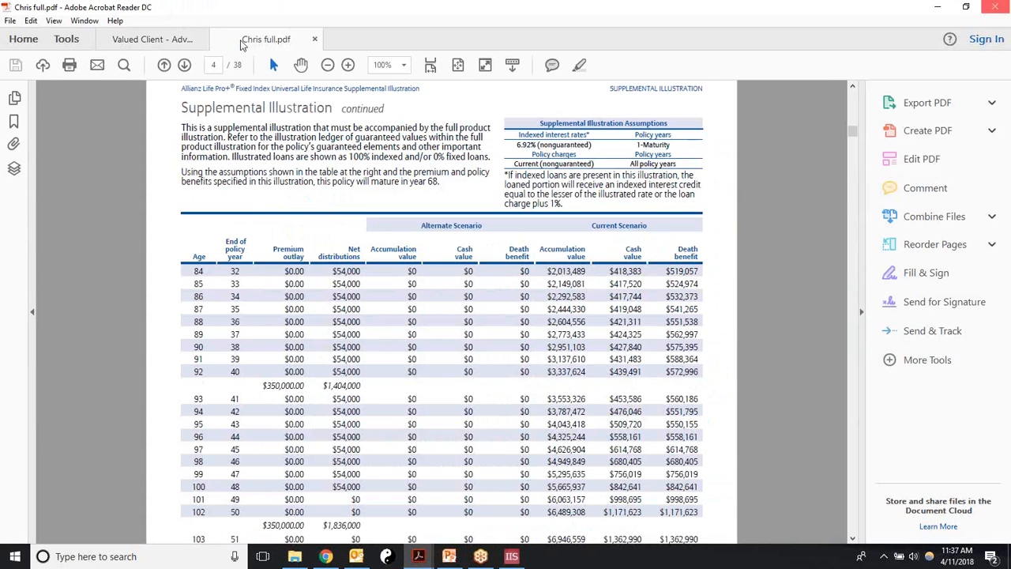
{"action": "left_click", "coordinate": [852, 88]}
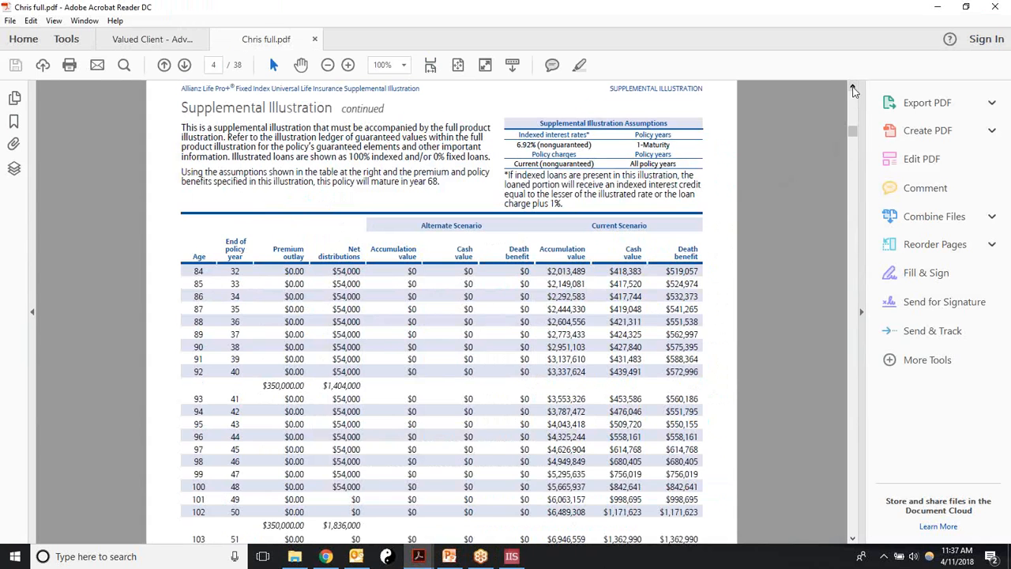
{"action": "left_click", "coordinate": [852, 88]}
{"action": "left_click", "coordinate": [852, 89]}
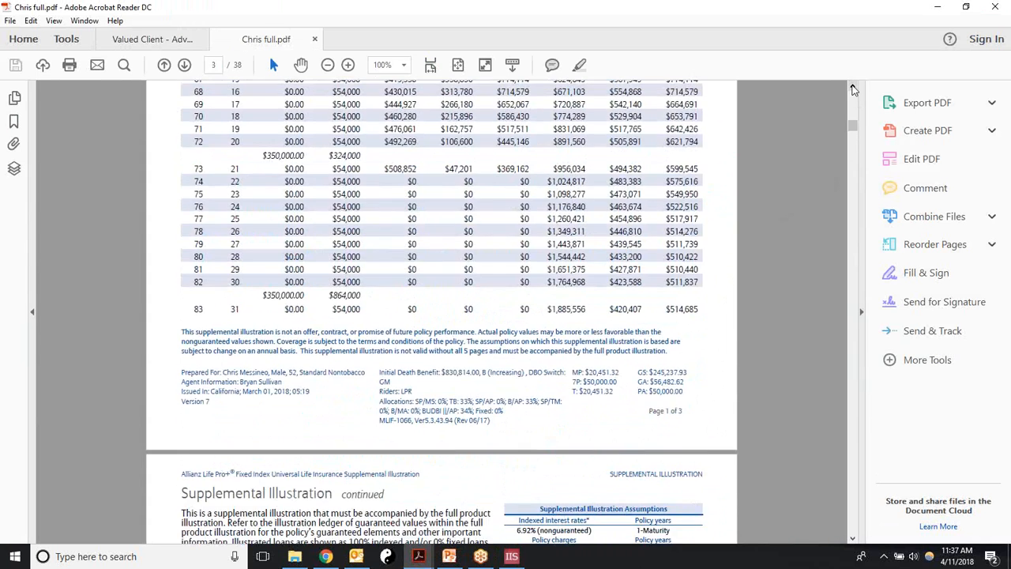
{"action": "left_click", "coordinate": [852, 88]}
{"action": "left_click", "coordinate": [852, 88]}
{"action": "left_click", "coordinate": [852, 88]}
{"action": "left_click", "coordinate": [852, 89]}
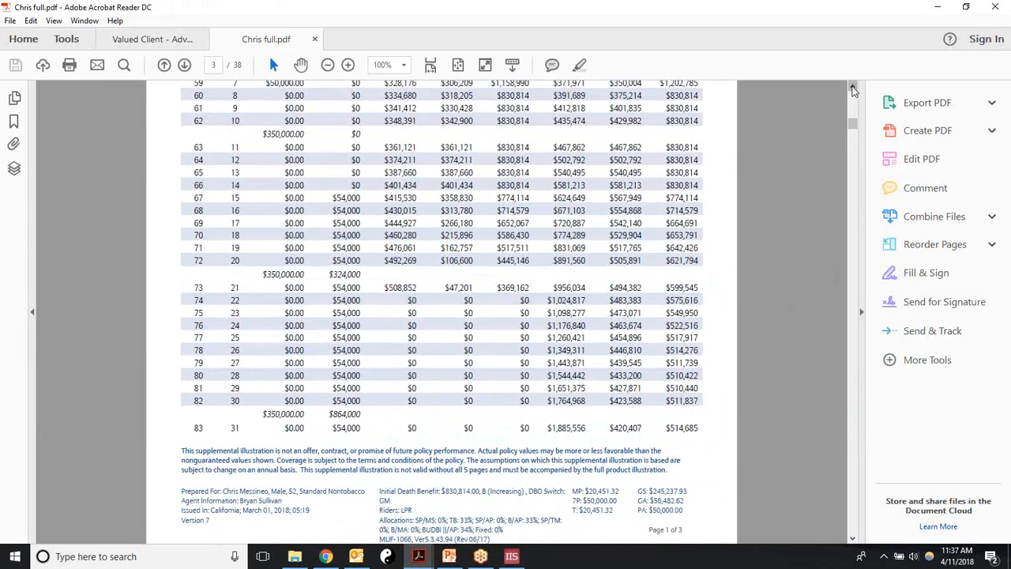
{"action": "left_click", "coordinate": [852, 89]}
{"action": "left_click", "coordinate": [852, 89]}
{"action": "left_click", "coordinate": [852, 89]}
{"action": "left_click", "coordinate": [852, 88]}
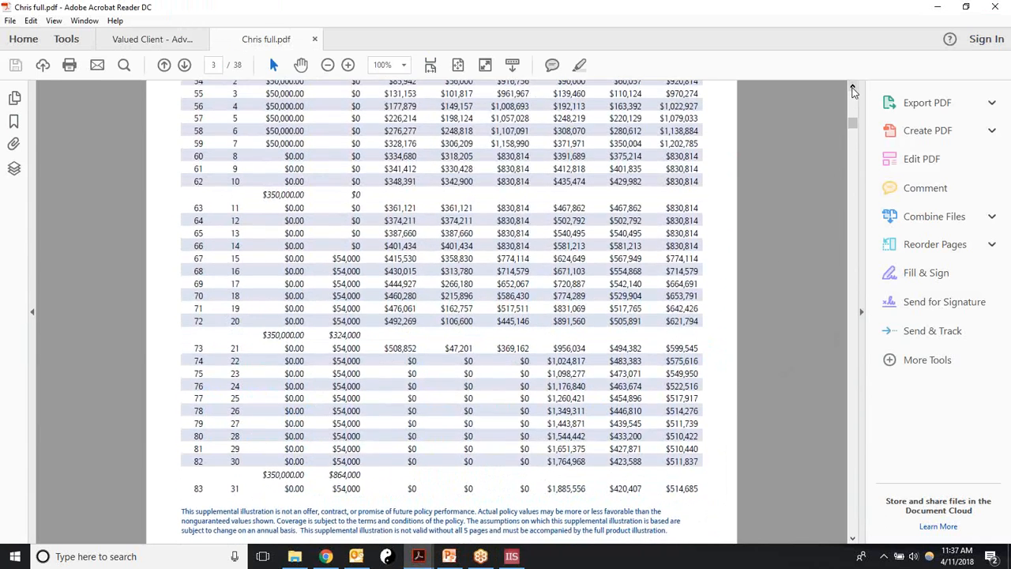
{"action": "left_click", "coordinate": [852, 88]}
{"action": "left_click", "coordinate": [852, 89]}
{"action": "left_click", "coordinate": [852, 89]}
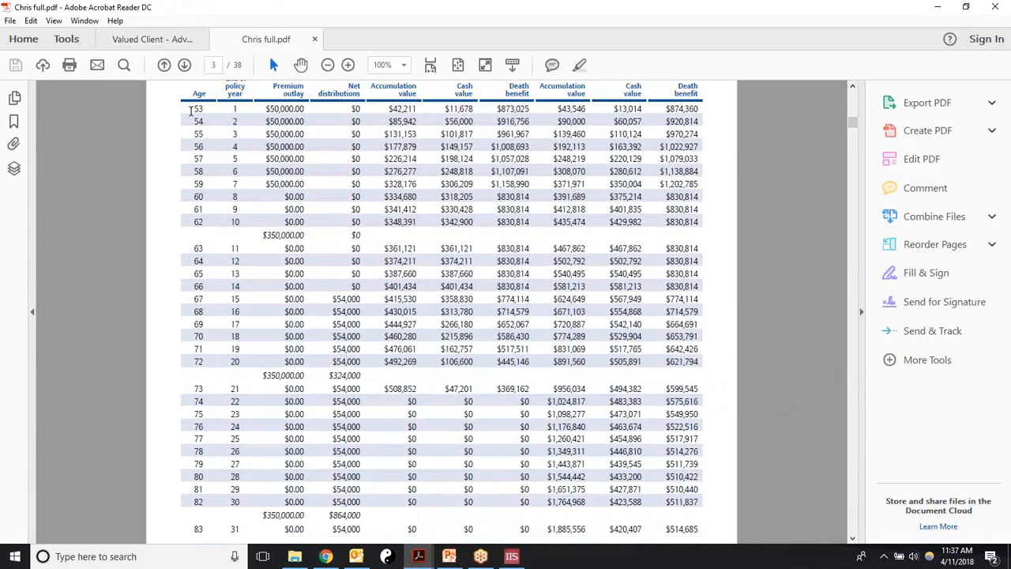
Step: Set the insured's age to 53 and choose XYZ Insurance Company with product names Indexed UL and IUL
{"action": "left_click", "coordinate": [512, 556]}
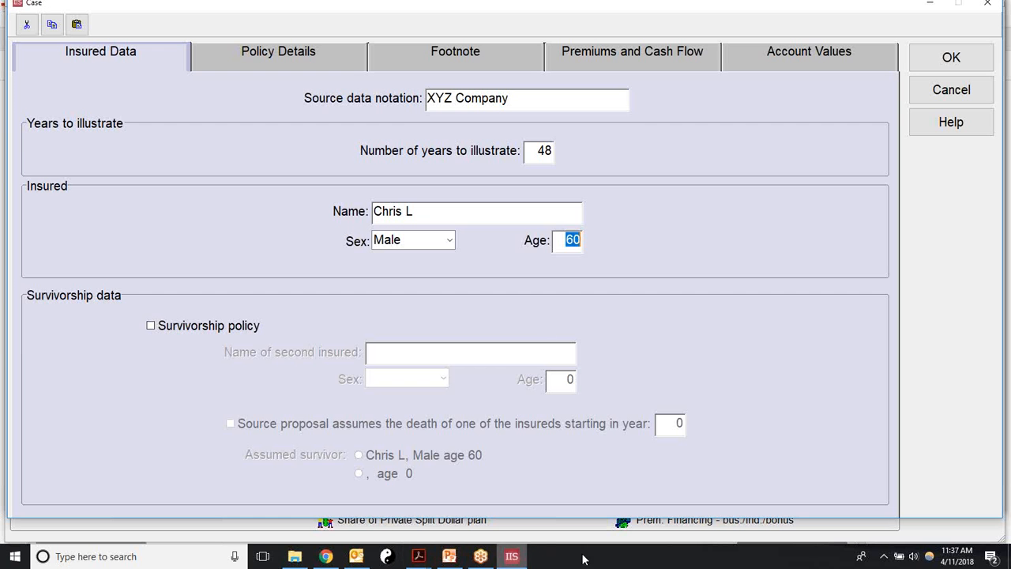
{"action": "type", "text": "53"}
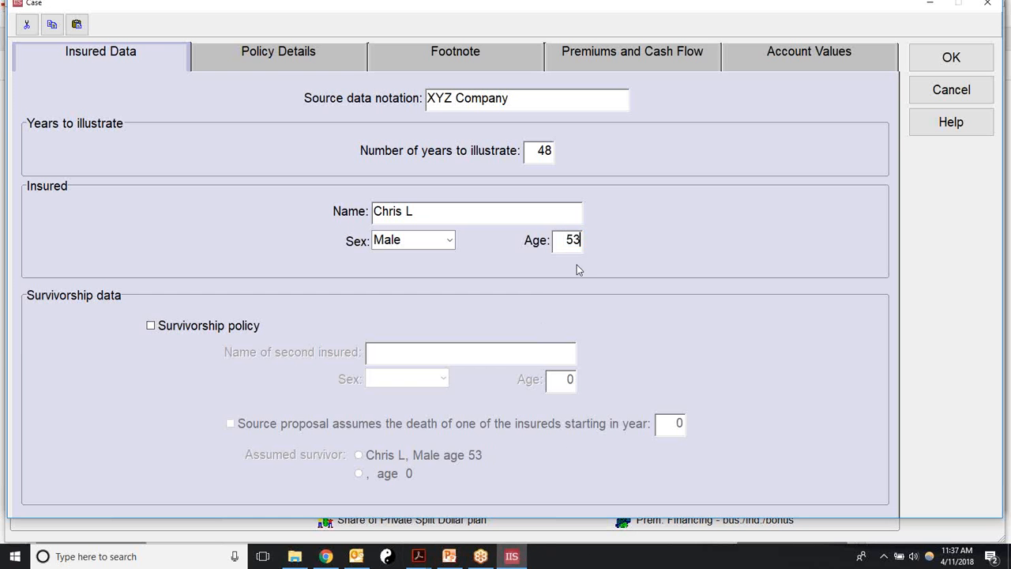
{"action": "left_click", "coordinate": [222, 47]}
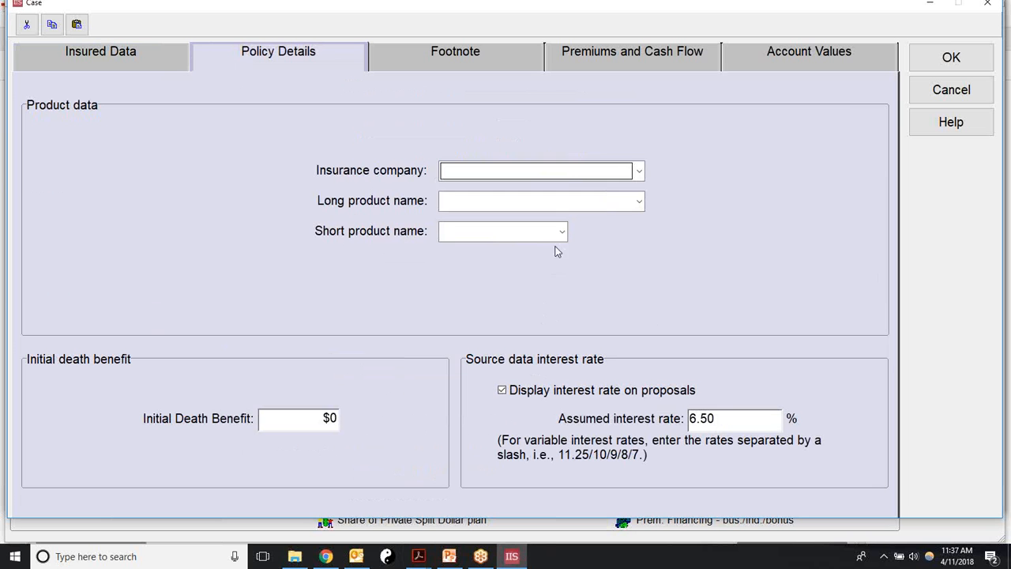
{"action": "left_click", "coordinate": [639, 171]}
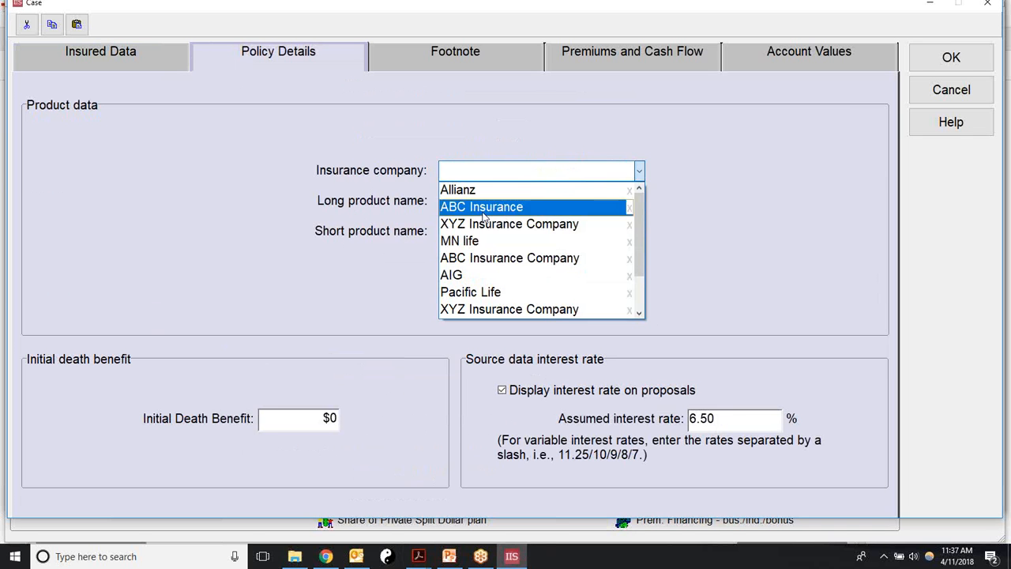
{"action": "left_click", "coordinate": [444, 224]}
{"action": "left_click", "coordinate": [639, 201]}
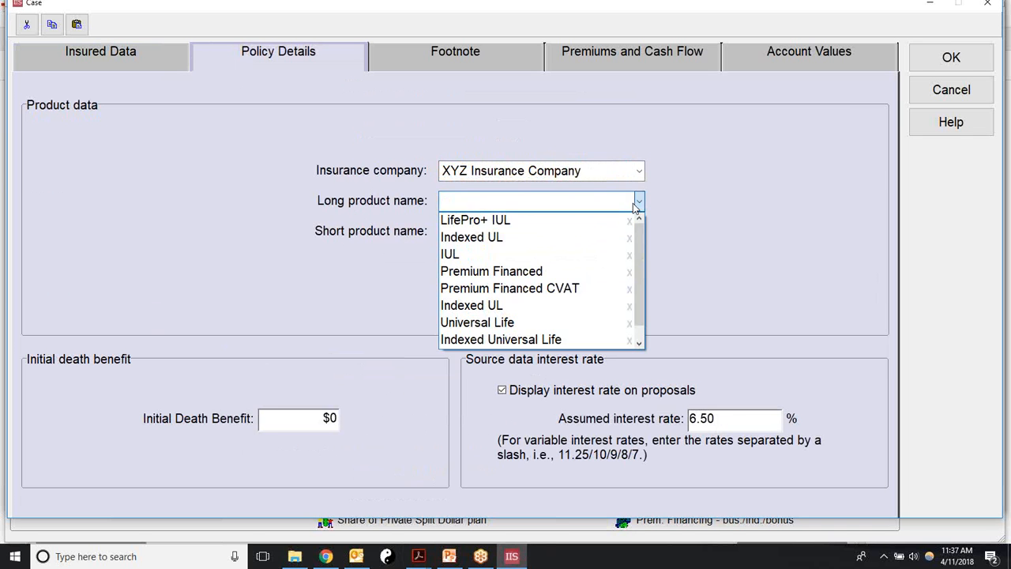
{"action": "left_click", "coordinate": [468, 238]}
{"action": "left_click", "coordinate": [561, 231]}
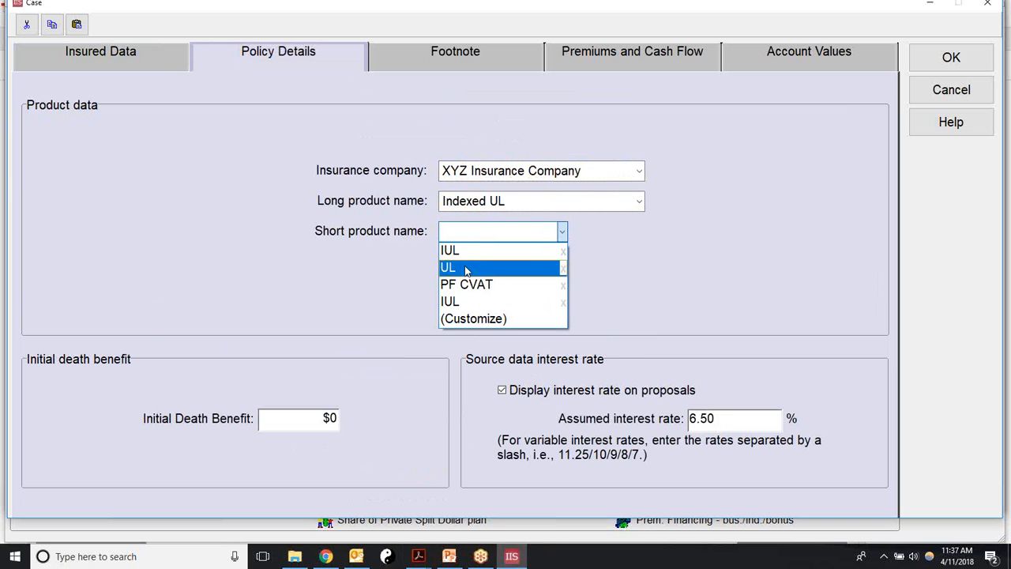
{"action": "left_click", "coordinate": [450, 250]}
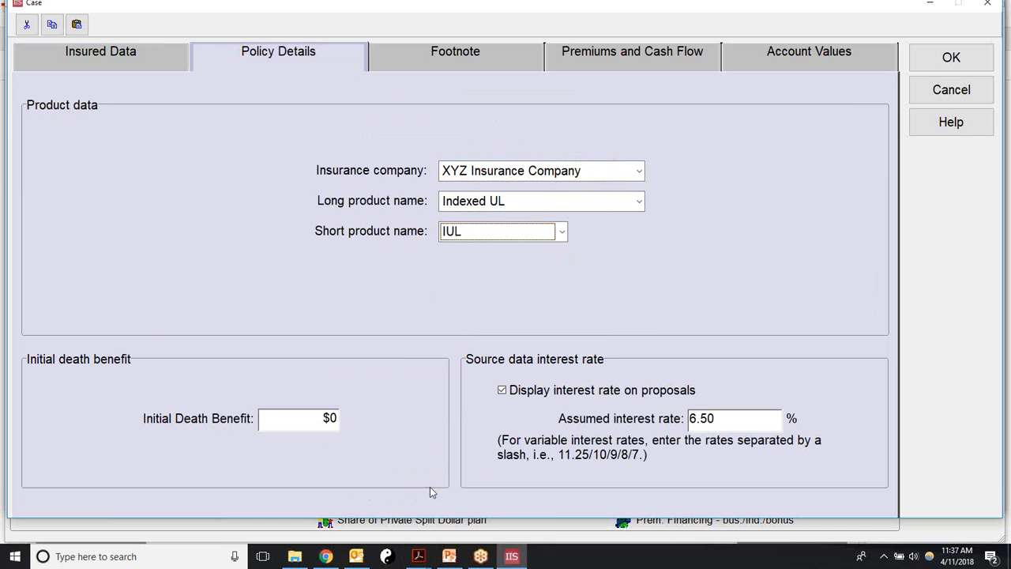
Step: Enter an $874,360 initial death benefit, checked against the full PDF, and hide the interest rate
{"action": "left_click", "coordinate": [271, 424]}
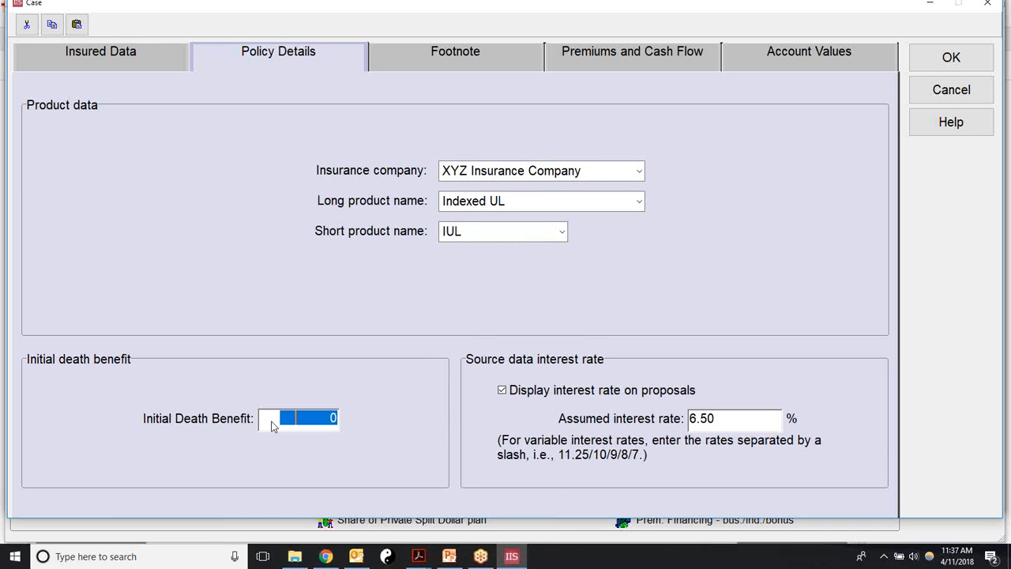
{"action": "left_click", "coordinate": [418, 556]}
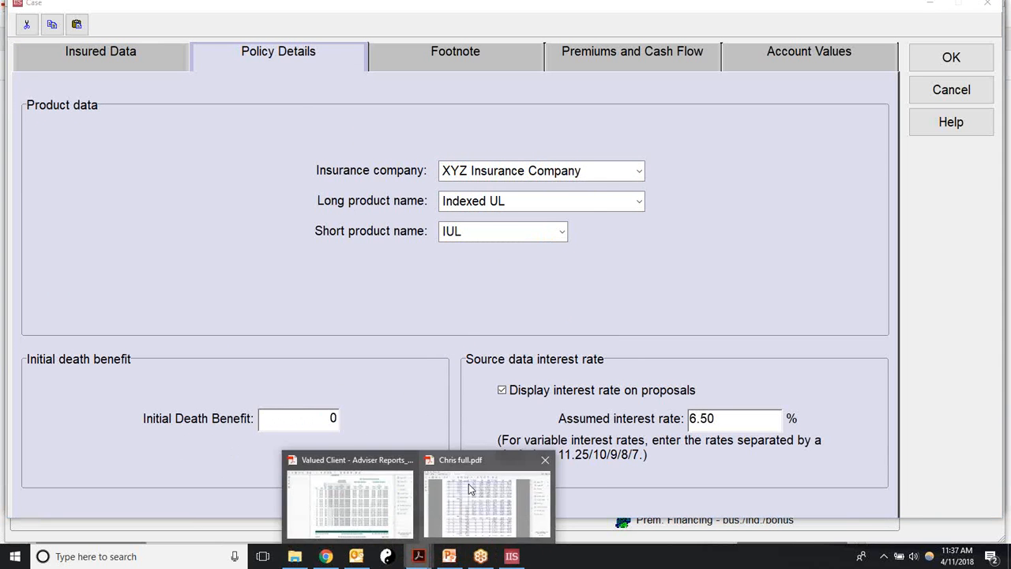
{"action": "left_click", "coordinate": [468, 503]}
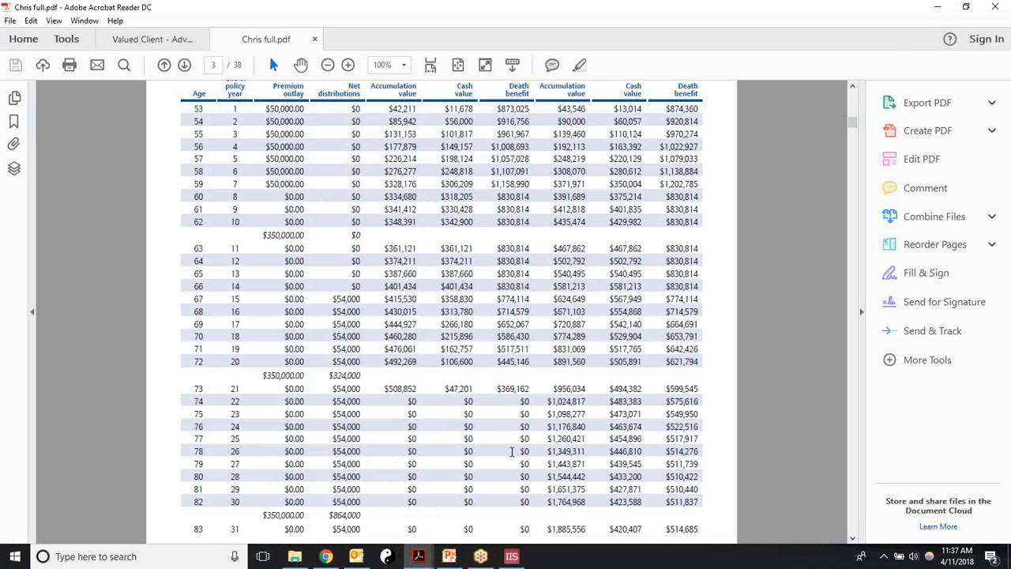
{"action": "left_click", "coordinate": [511, 555]}
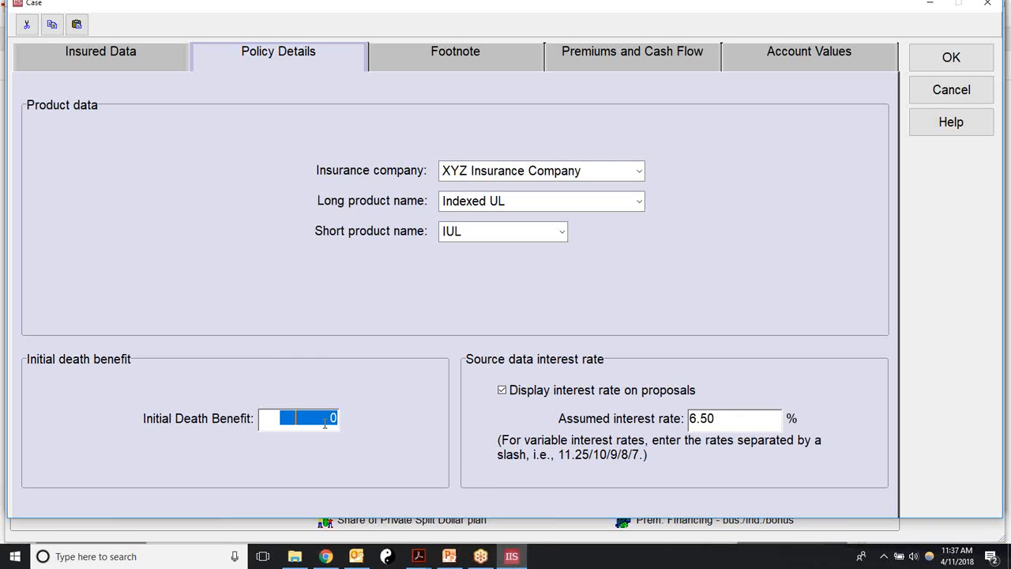
{"action": "type", "text": "874360"}
{"action": "left_click", "coordinate": [503, 391]}
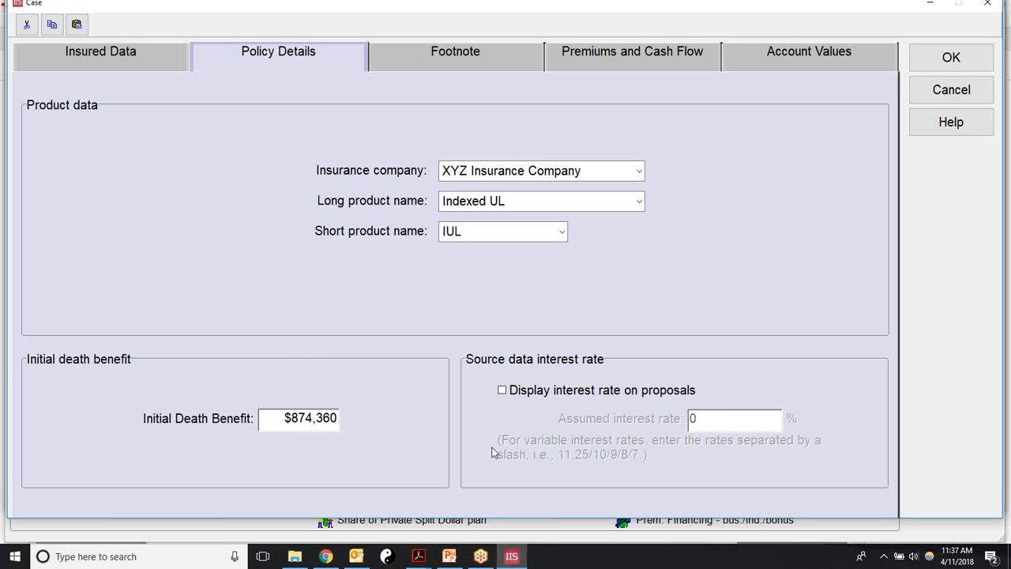
{"action": "left_click", "coordinate": [503, 390]}
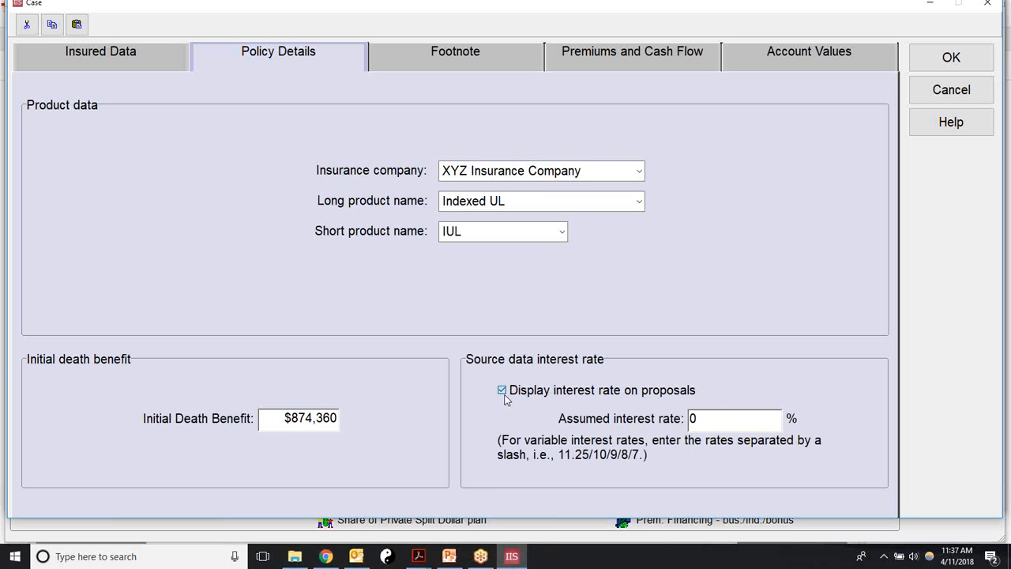
{"action": "left_click", "coordinate": [501, 390]}
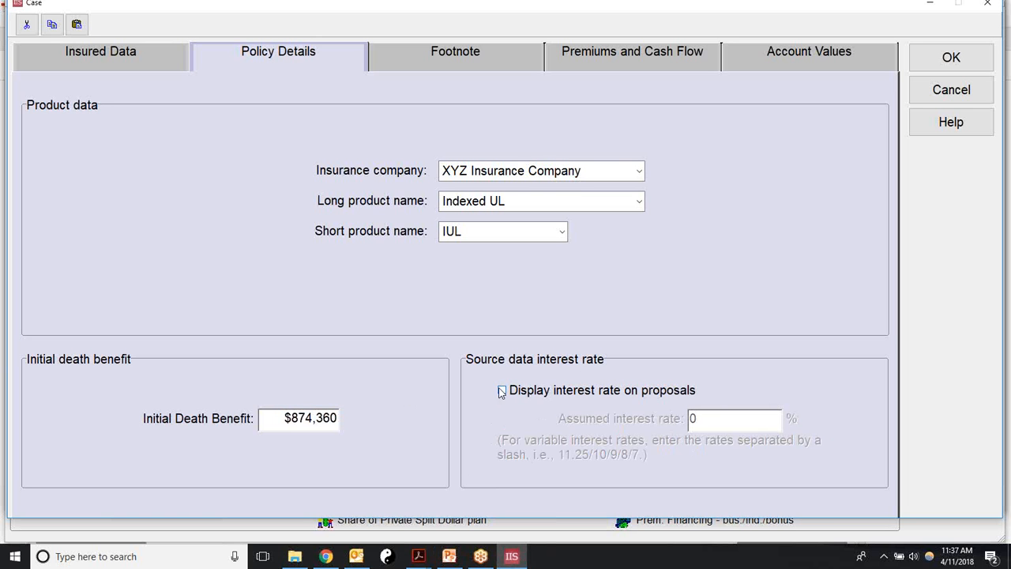
{"action": "left_click", "coordinate": [440, 67]}
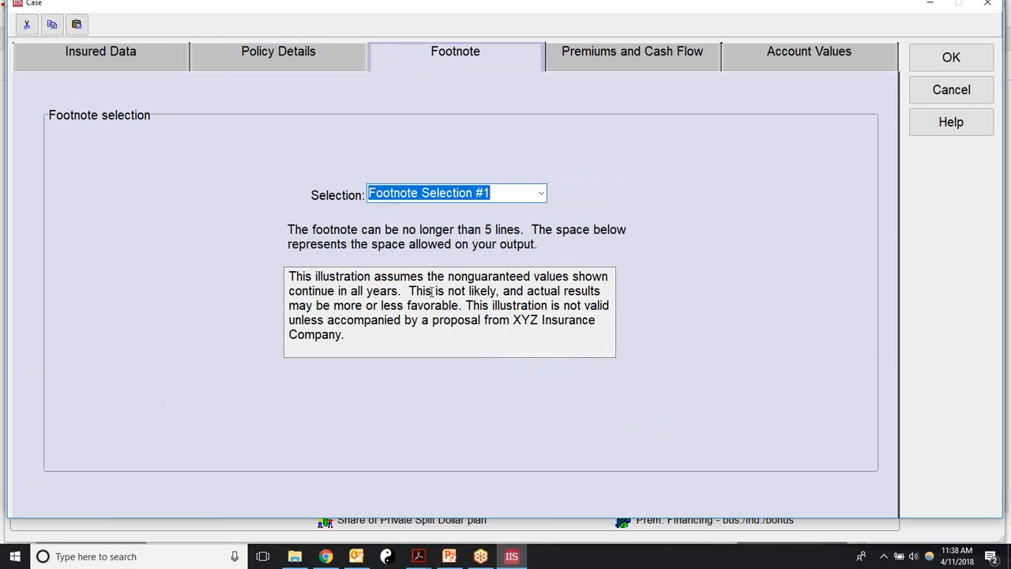
Step: Keep the standard Footnote Selection #1 text as the case footnote after briefly trying Custom Footnote #5
{"action": "left_click", "coordinate": [541, 194]}
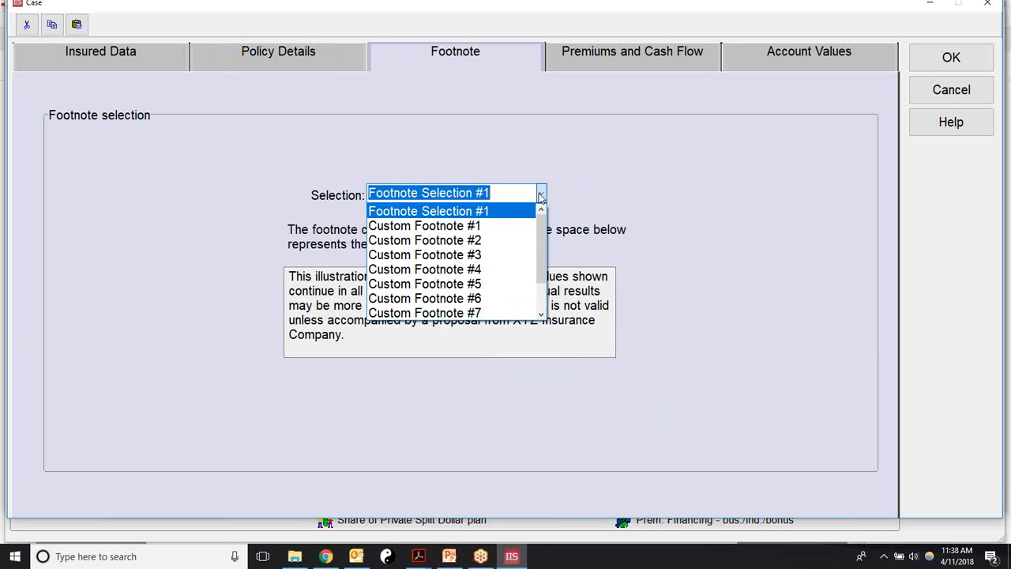
{"action": "left_click", "coordinate": [460, 227]}
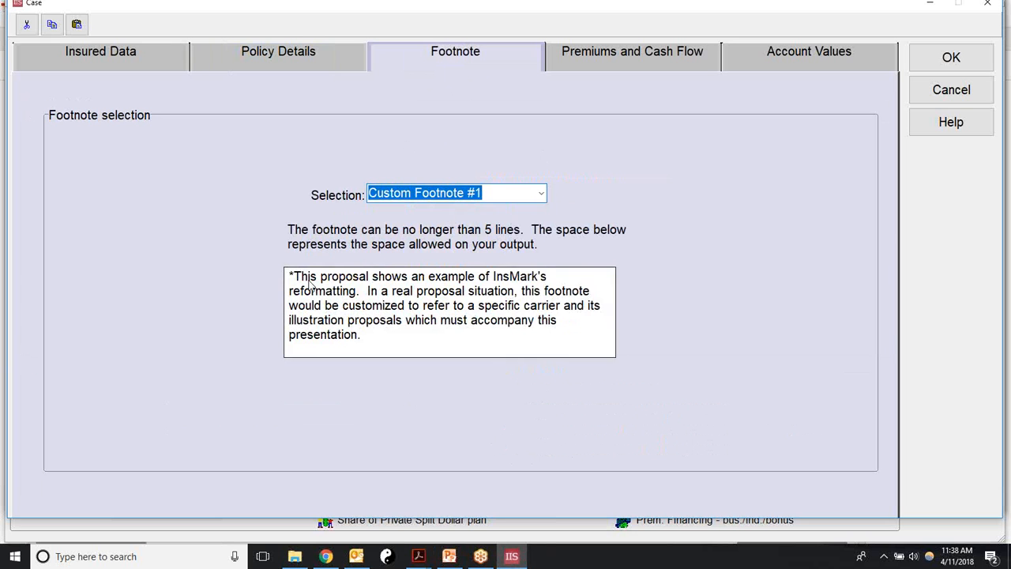
{"action": "left_click", "coordinate": [541, 193]}
{"action": "left_click", "coordinate": [426, 269]}
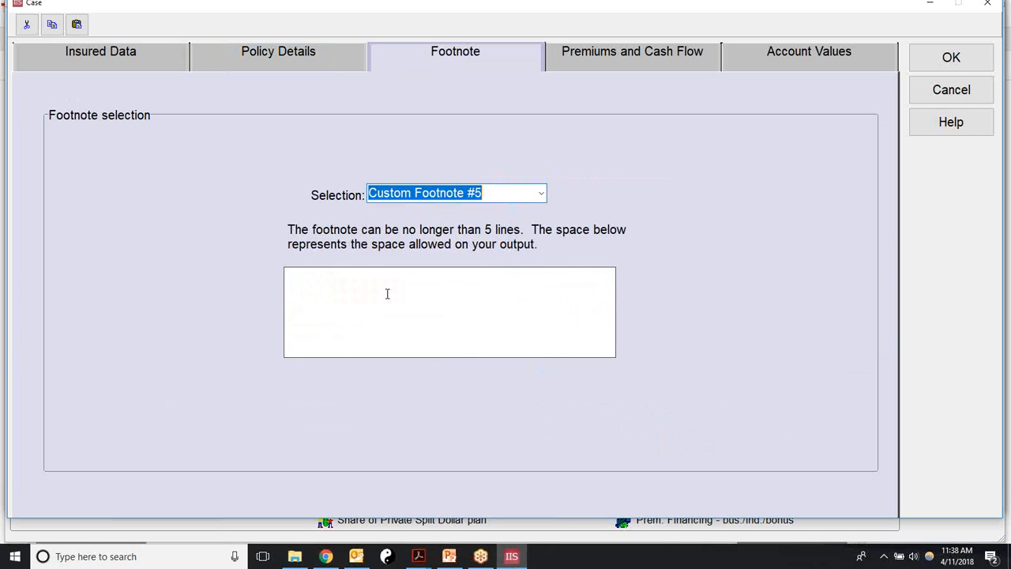
{"action": "left_click", "coordinate": [308, 286]}
{"action": "type", "text": "typ"}
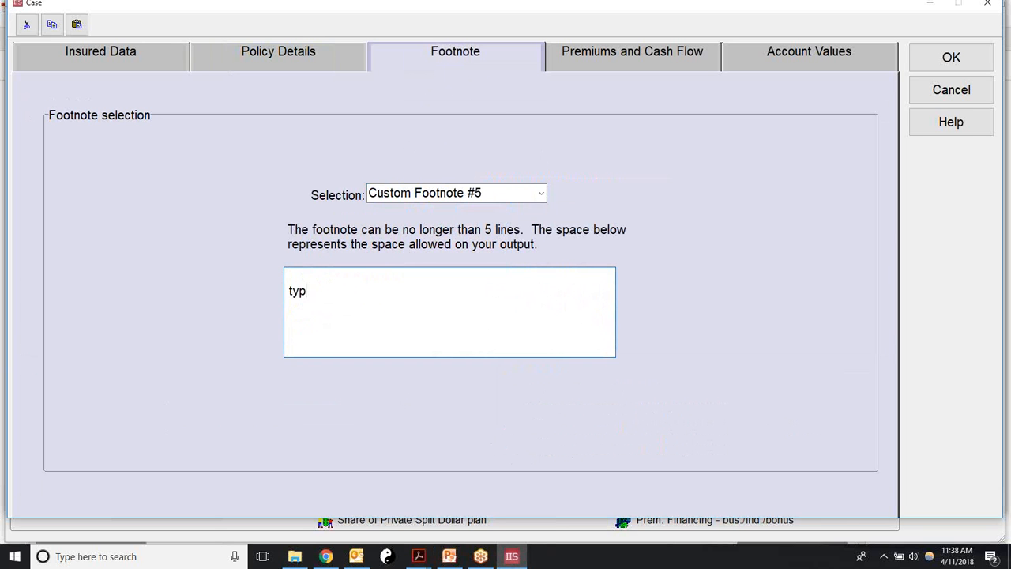
{"action": "type", "text": "r"}
{"action": "key", "text": "BackSpace"}
{"action": "type", "text": "e"}
{"action": "left_click", "coordinate": [540, 194]}
{"action": "scroll", "coordinate": [498, 237], "scroll_direction": "up", "scroll_amount": 3}
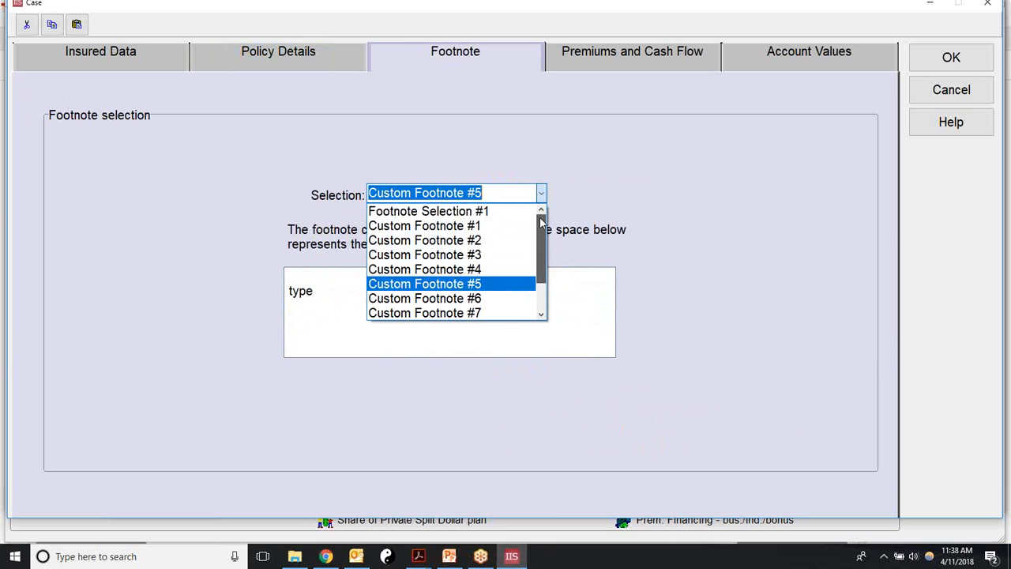
{"action": "left_click", "coordinate": [480, 210]}
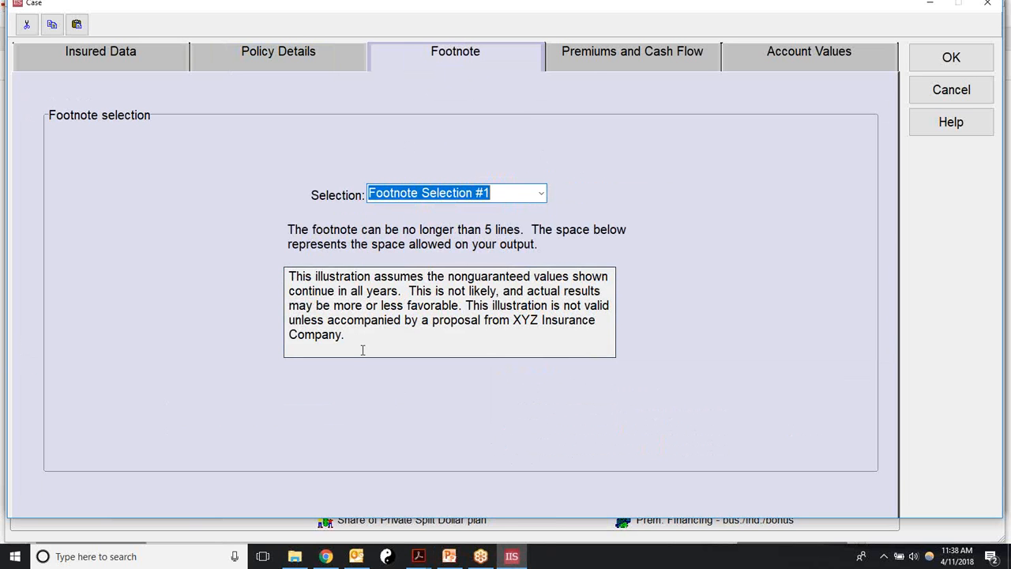
{"action": "left_click", "coordinate": [592, 52]}
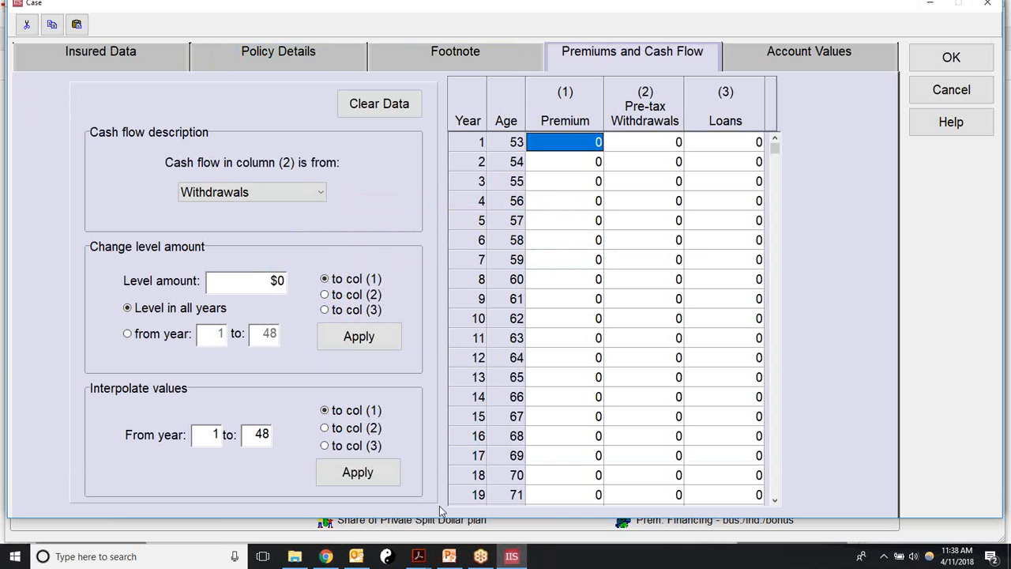
Step: Enter a 50,000 premium for each of years 1 through 7
{"action": "type", "text": "50000"}
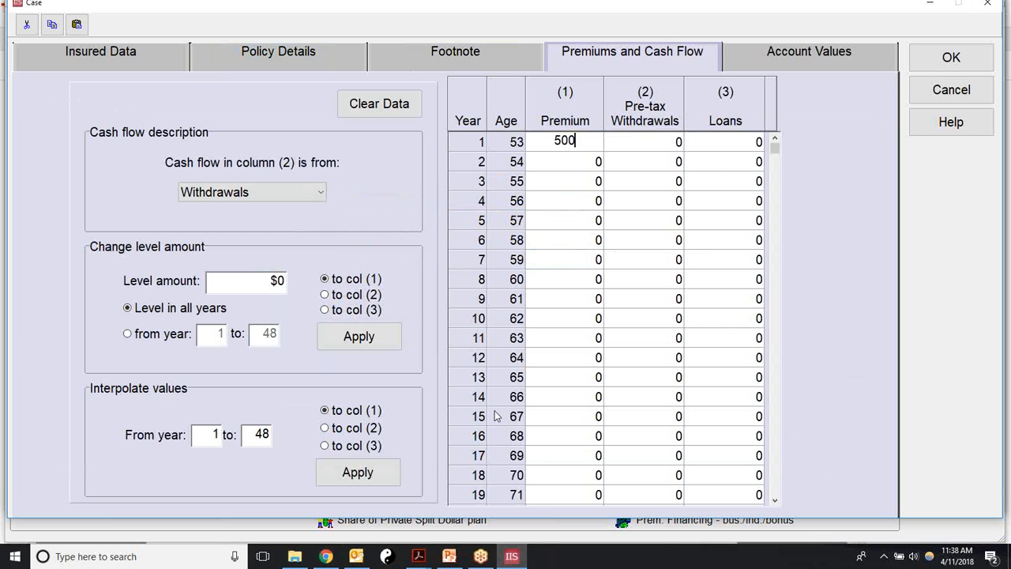
{"action": "key", "text": "Return"}
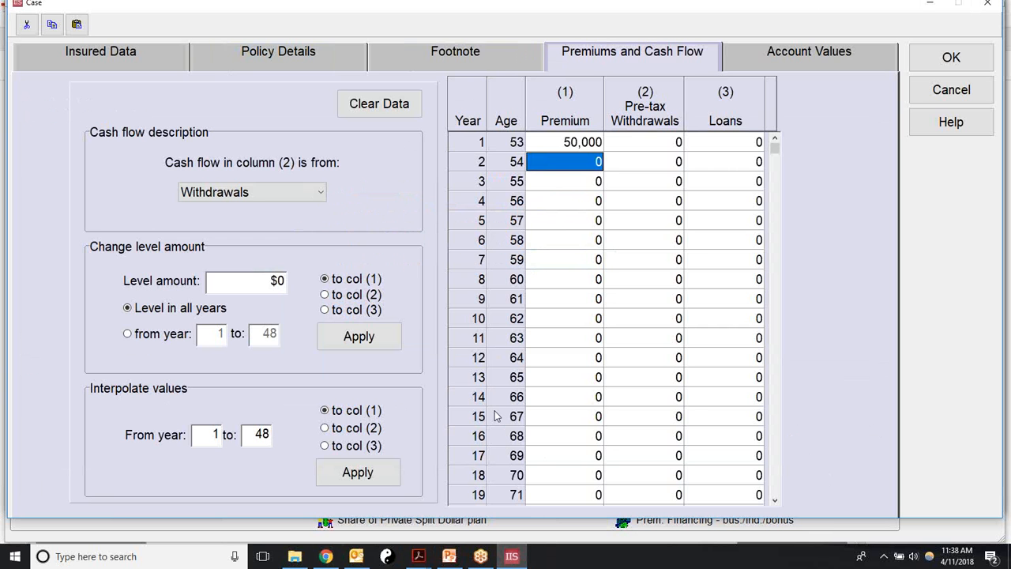
{"action": "type", "text": "50000"}
{"action": "key", "text": "Return"}
{"action": "type", "text": "50000"}
{"action": "key", "text": "Return"}
{"action": "type", "text": "50000"}
{"action": "key", "text": "Return"}
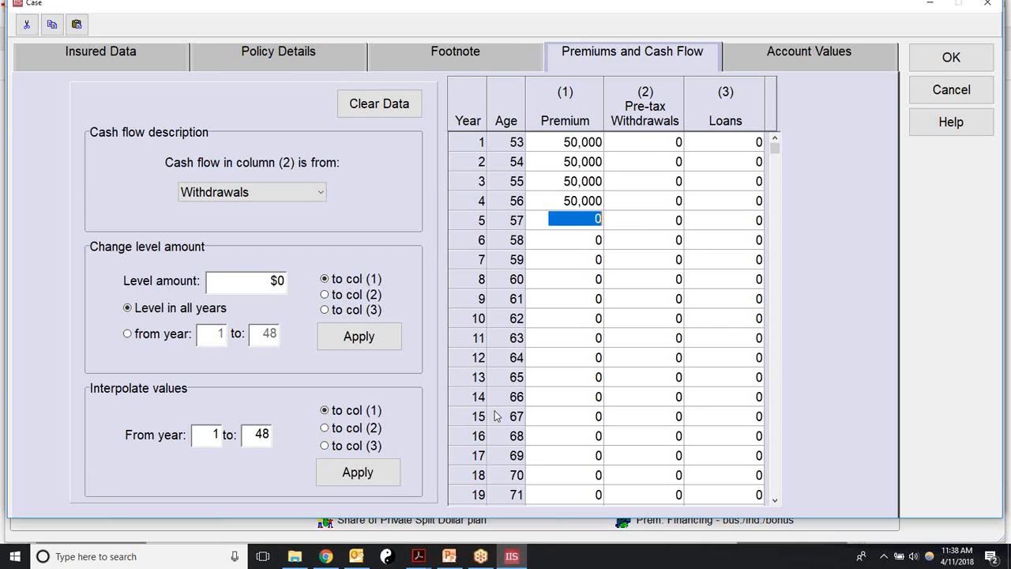
{"action": "type", "text": "50000"}
{"action": "key", "text": "Return"}
{"action": "type", "text": "50000"}
{"action": "key", "text": "Return"}
{"action": "type", "text": "50000"}
{"action": "key", "text": "Return"}
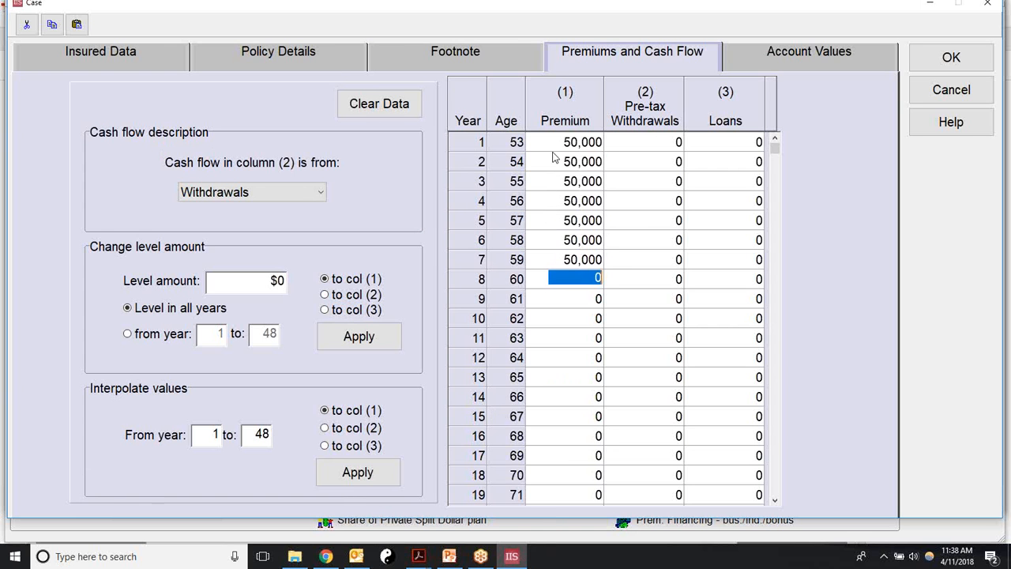
Step: Clear the cash flow data and re-enter the 50,000 premiums for years 1 through 7
{"action": "left_click", "coordinate": [386, 110]}
{"action": "left_click", "coordinate": [564, 154]}
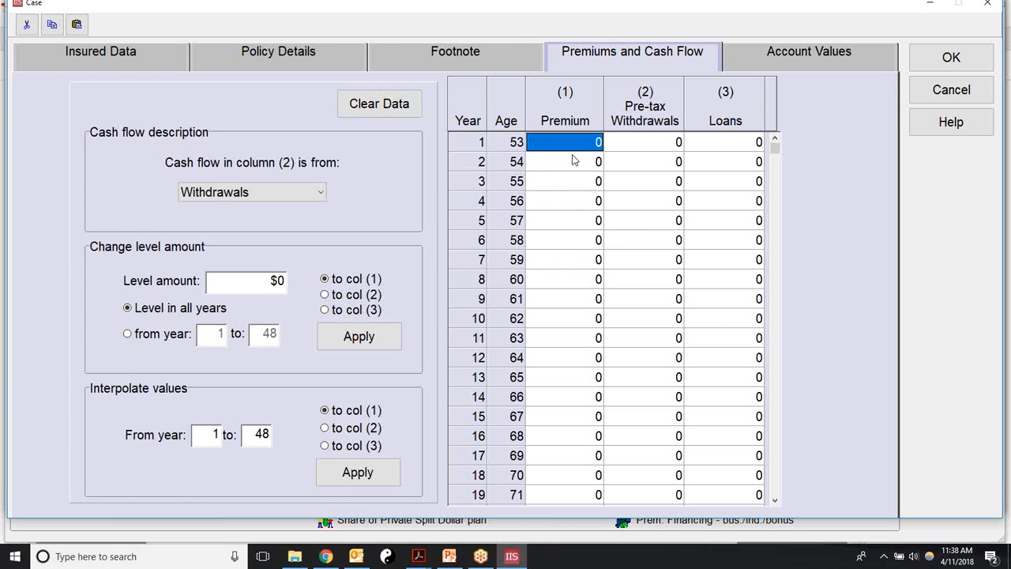
{"action": "type", "text": "50000"}
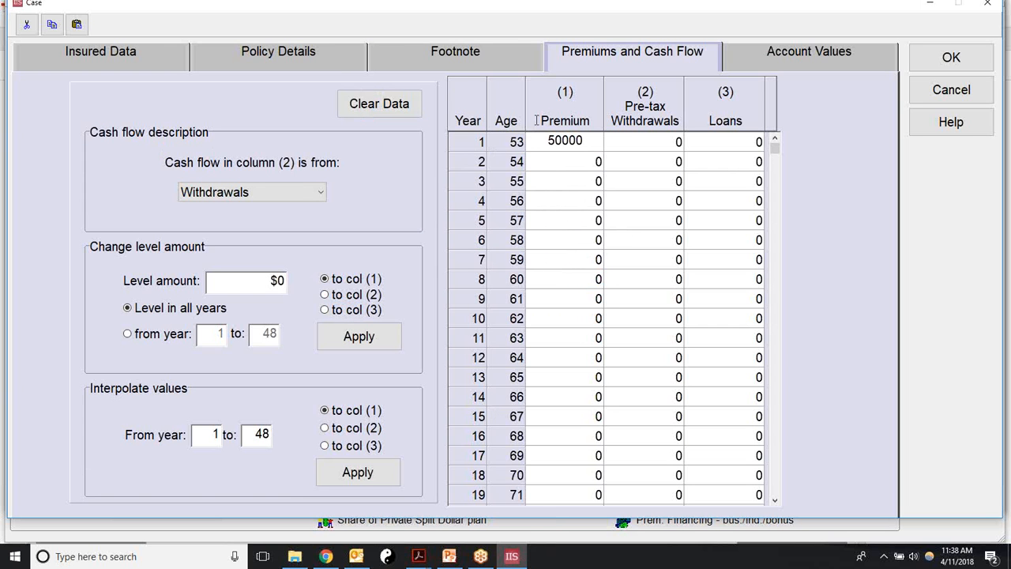
{"action": "left_click", "coordinate": [556, 171]}
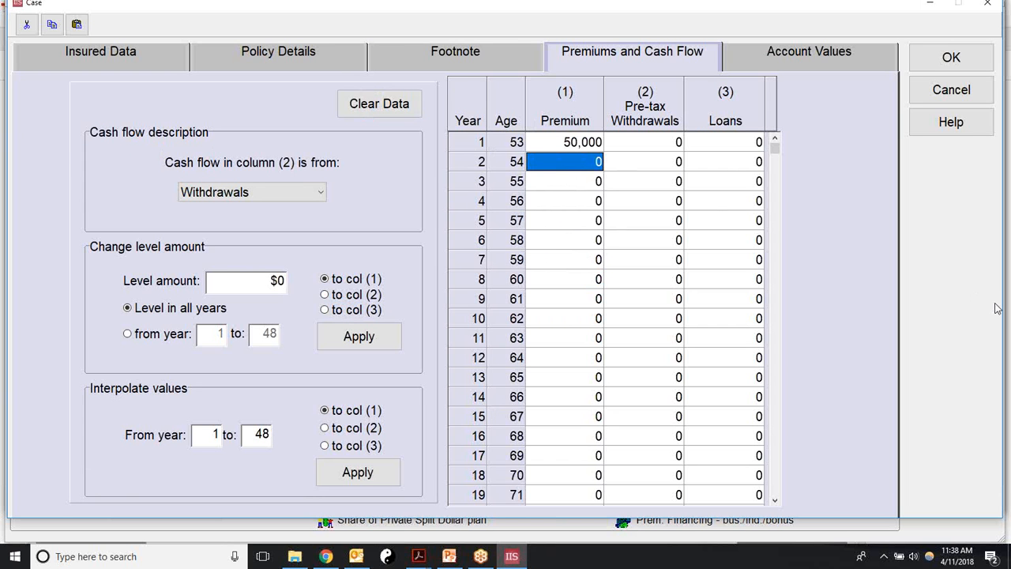
{"action": "type", "text": "50000"}
{"action": "key", "text": "Return"}
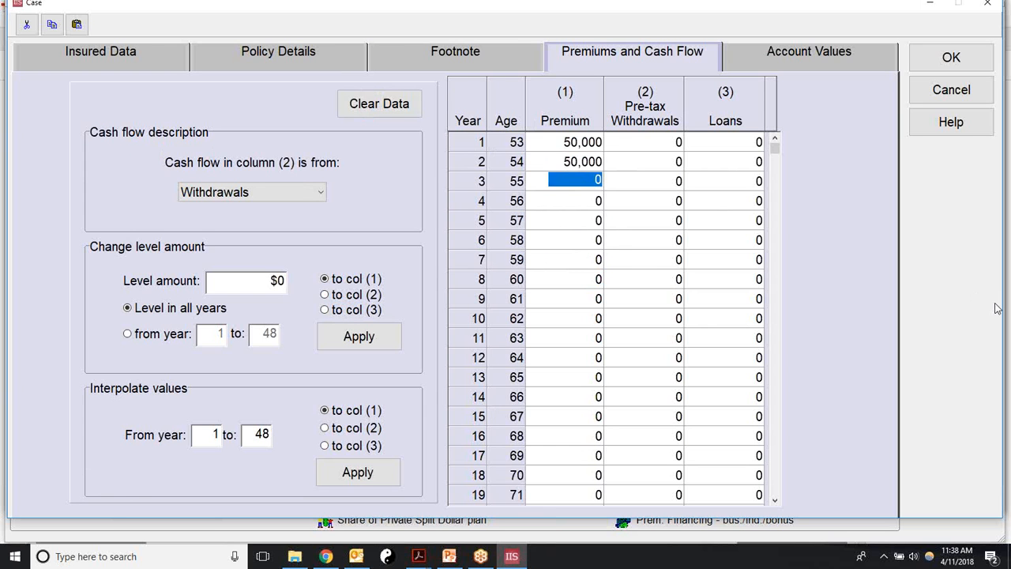
{"action": "key", "text": "Return"}
{"action": "key", "text": "Return"}
{"action": "key", "text": "Return"}
{"action": "key", "text": "Return"}
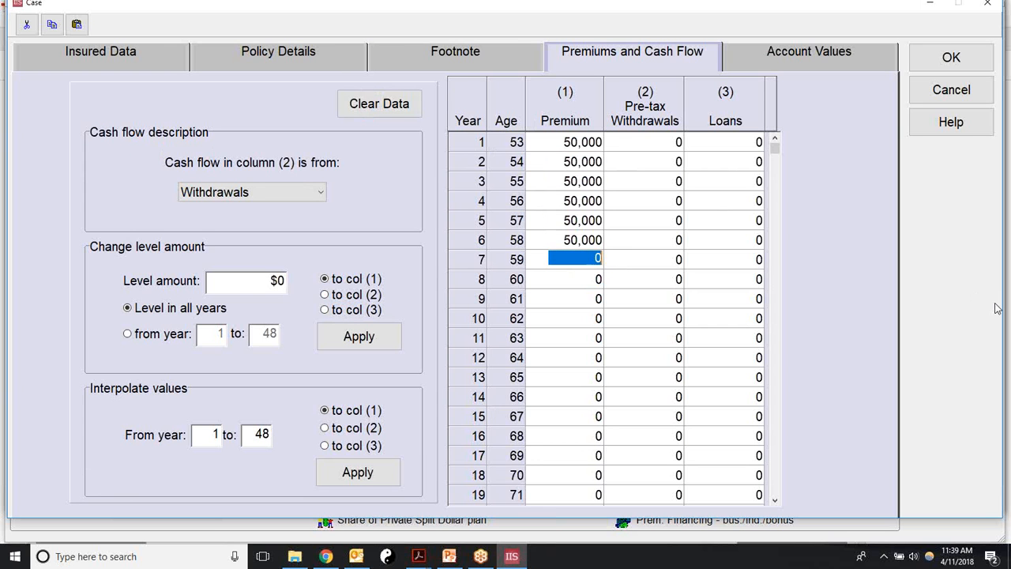
{"action": "key", "text": "Return"}
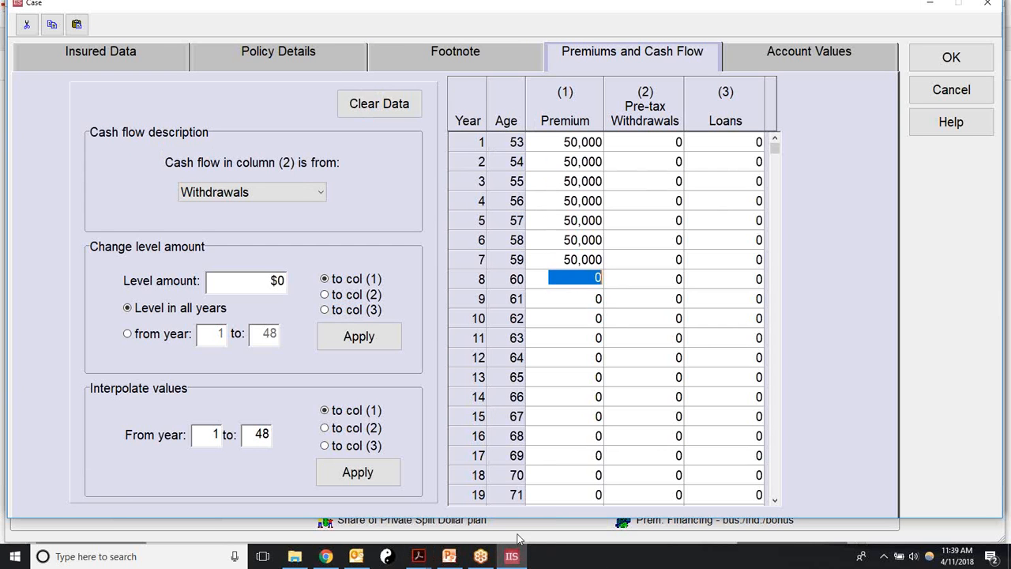
{"action": "left_click", "coordinate": [418, 556]}
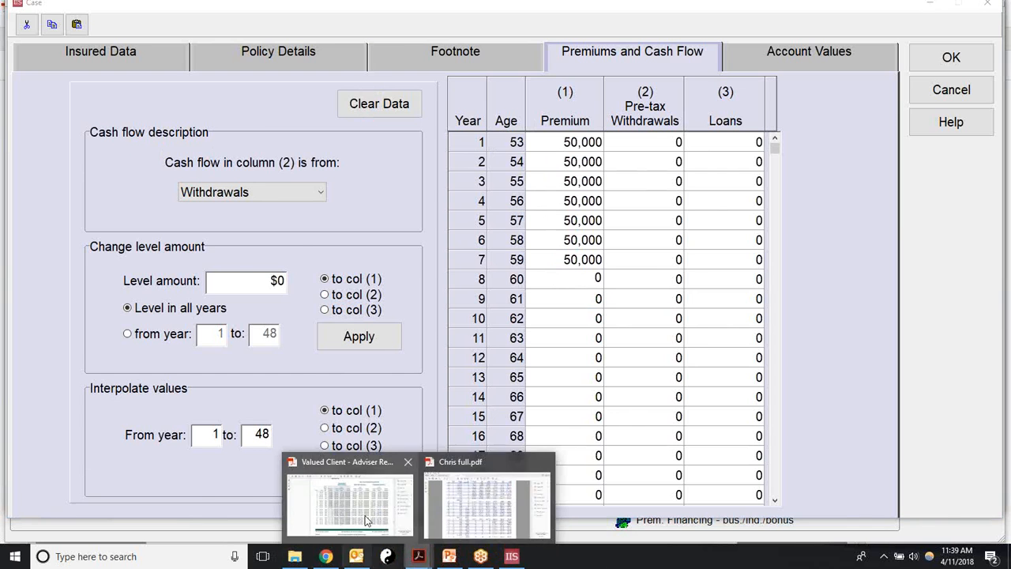
Step: Check the loans in Chris full.pdf, then enter 54,000 loans for years 15 through 48
{"action": "left_click", "coordinate": [466, 510]}
{"action": "scroll", "coordinate": [519, 434], "scroll_direction": "down", "scroll_amount": 1}
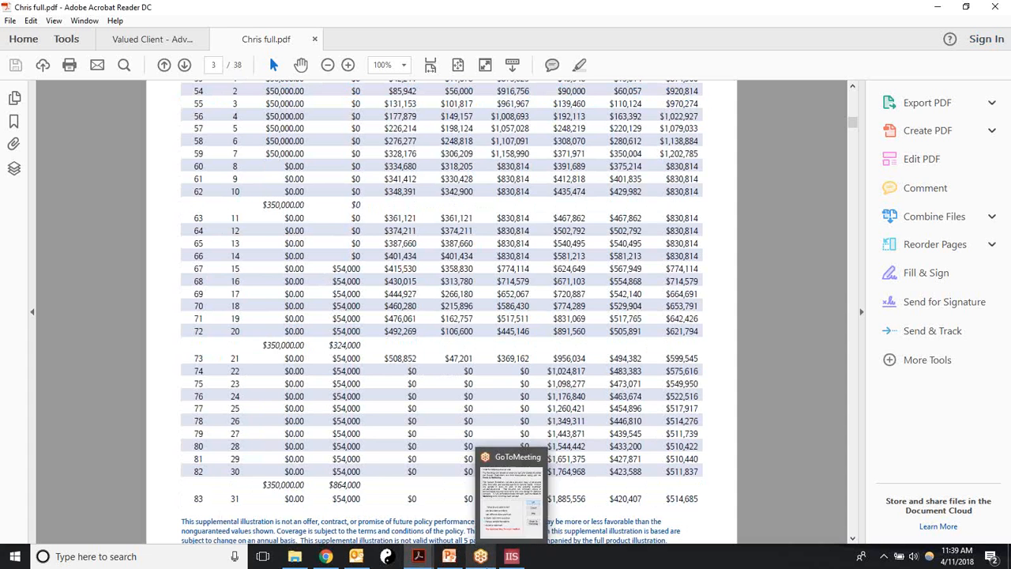
{"action": "left_click", "coordinate": [506, 556]}
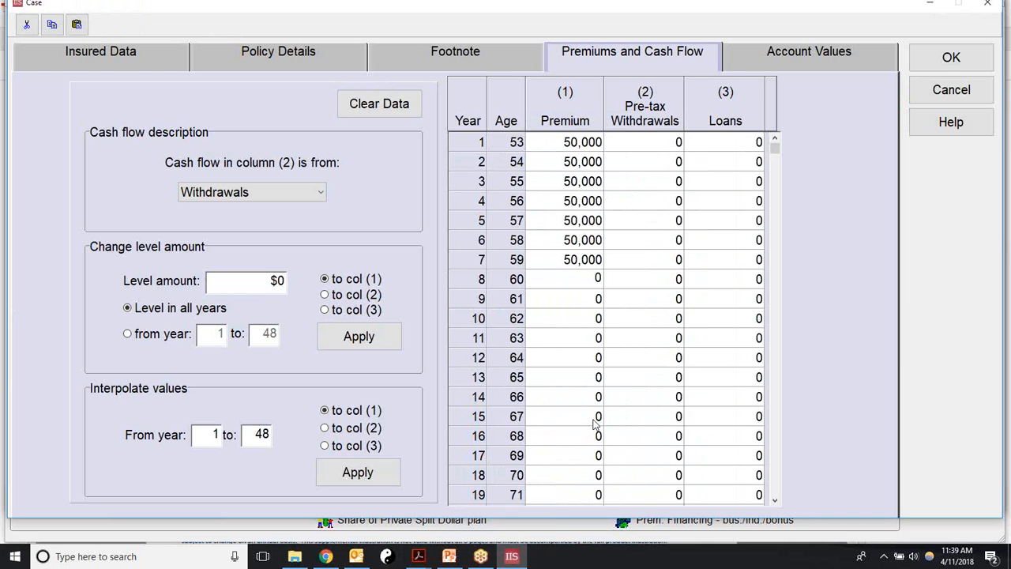
{"action": "left_click", "coordinate": [729, 422]}
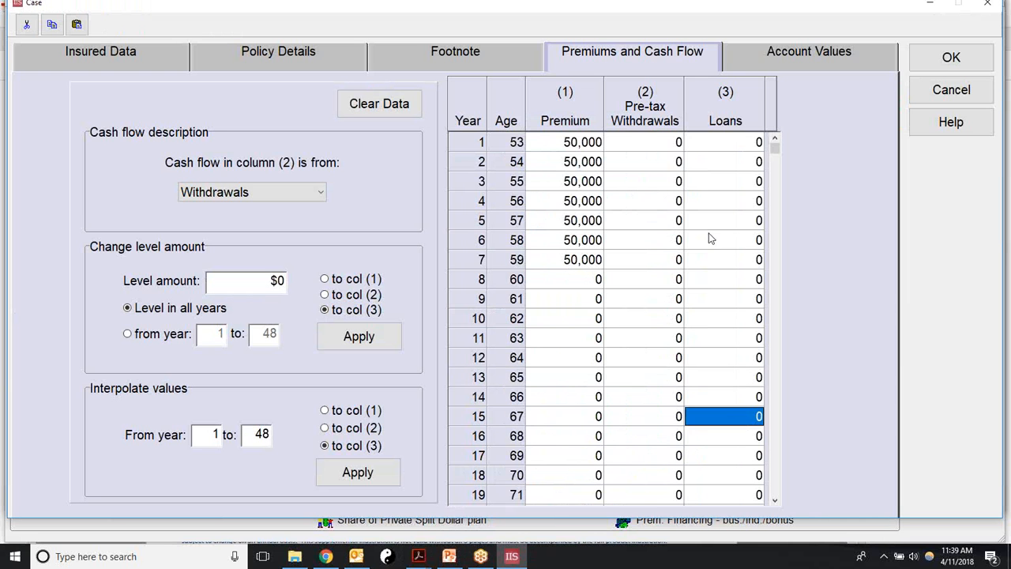
{"action": "type", "text": "54000"}
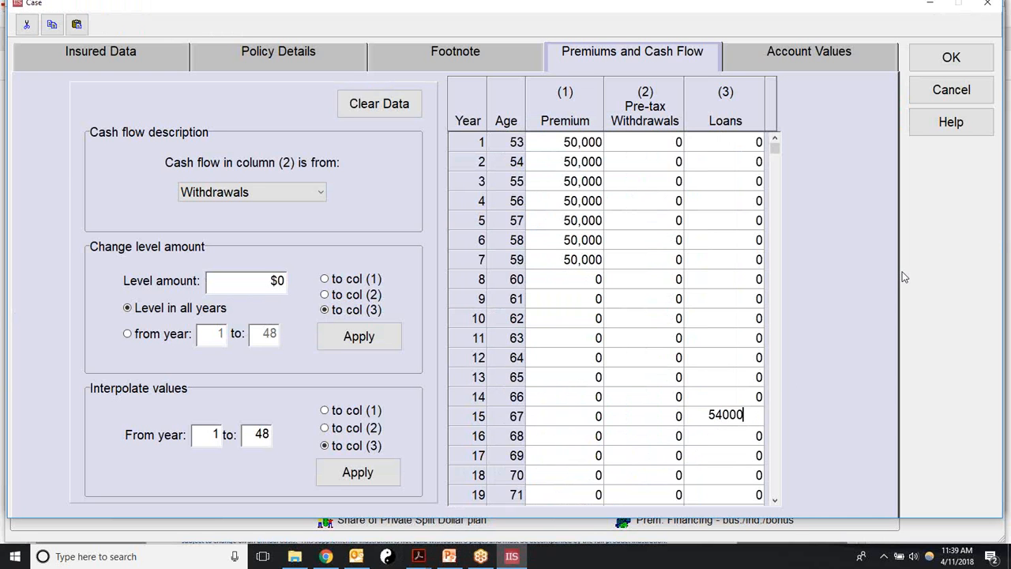
{"action": "key", "text": "Return"}
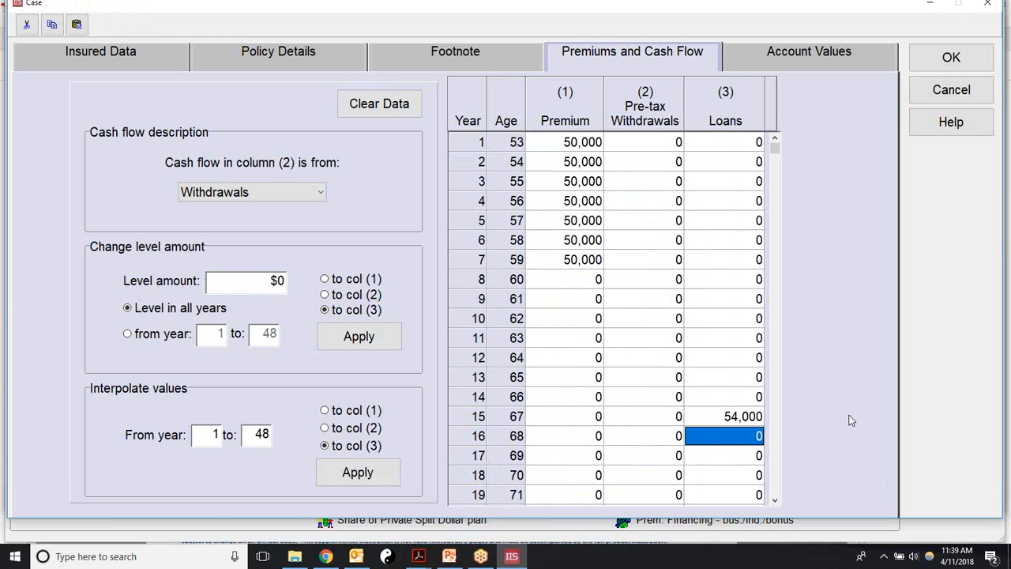
{"action": "key", "text": "F3"}
{"action": "key", "text": "F3"}
{"action": "key", "text": "F3"}
{"action": "key", "text": "F3"}
{"action": "key", "text": "F3"}
{"action": "key", "text": "F3"}
{"action": "key", "text": "F3"}
{"action": "key", "text": "F3"}
{"action": "key", "text": "F3"}
{"action": "key", "text": "F3"}
{"action": "key", "text": "F3"}
{"action": "key", "text": "F3"}
{"action": "key", "text": "F3"}
{"action": "key", "text": "F3"}
{"action": "key", "text": "F3"}
{"action": "key", "text": "F3"}
{"action": "key", "text": "F3"}
{"action": "key", "text": "F3"}
{"action": "key", "text": "F3"}
{"action": "key", "text": "F3"}
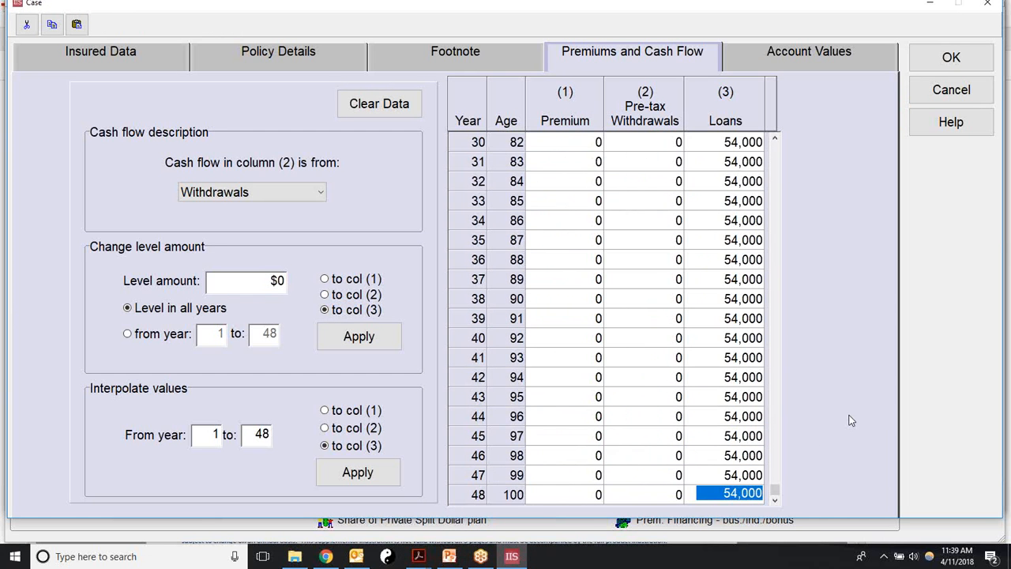
{"action": "left_click_drag", "start_coordinate": [773, 491], "coordinate": [784, 258]}
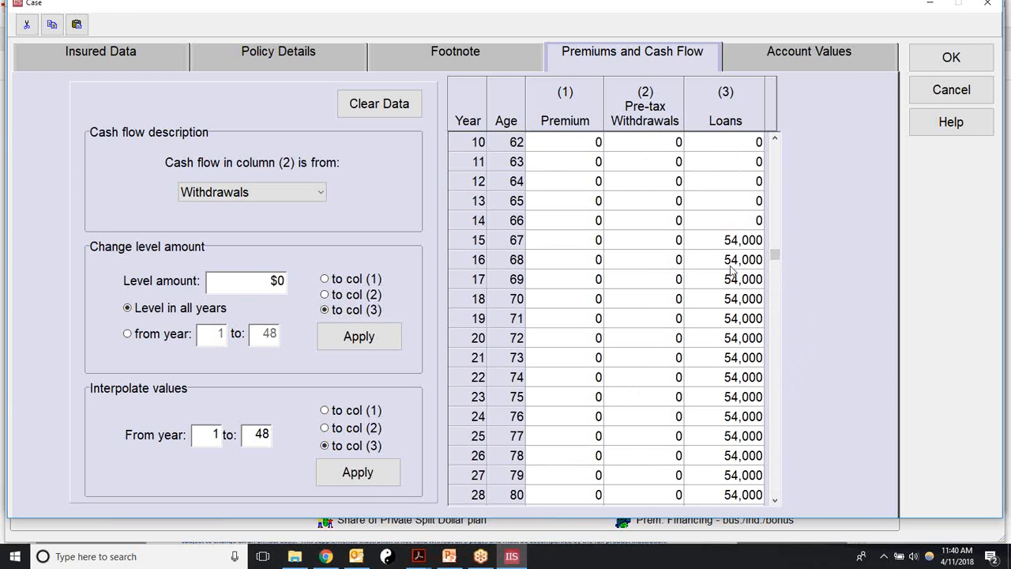
Step: Open the Account Values entries and scroll Chris full.pdf up to its ledger column headings
{"action": "left_click", "coordinate": [792, 57]}
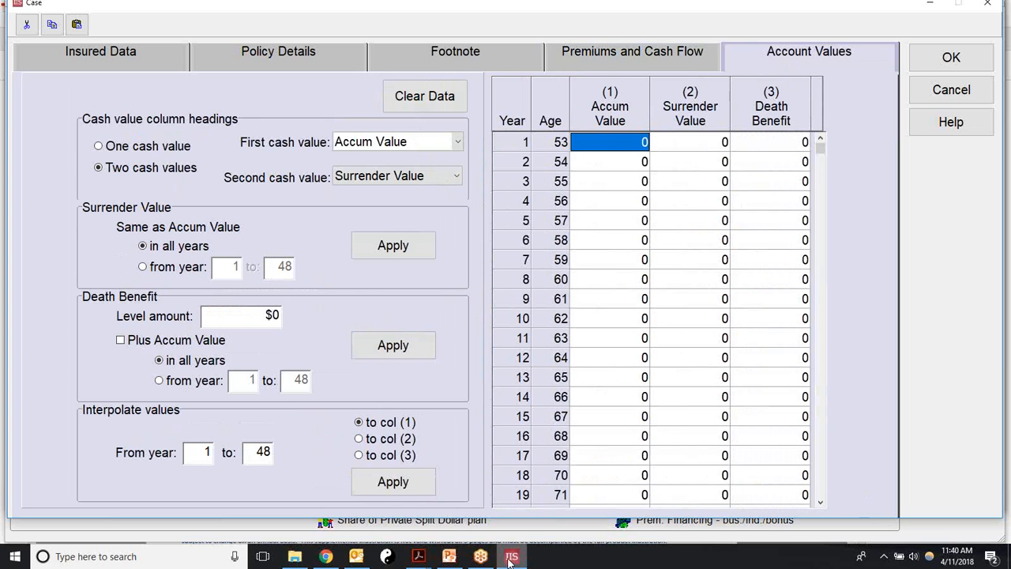
{"action": "left_click", "coordinate": [419, 559]}
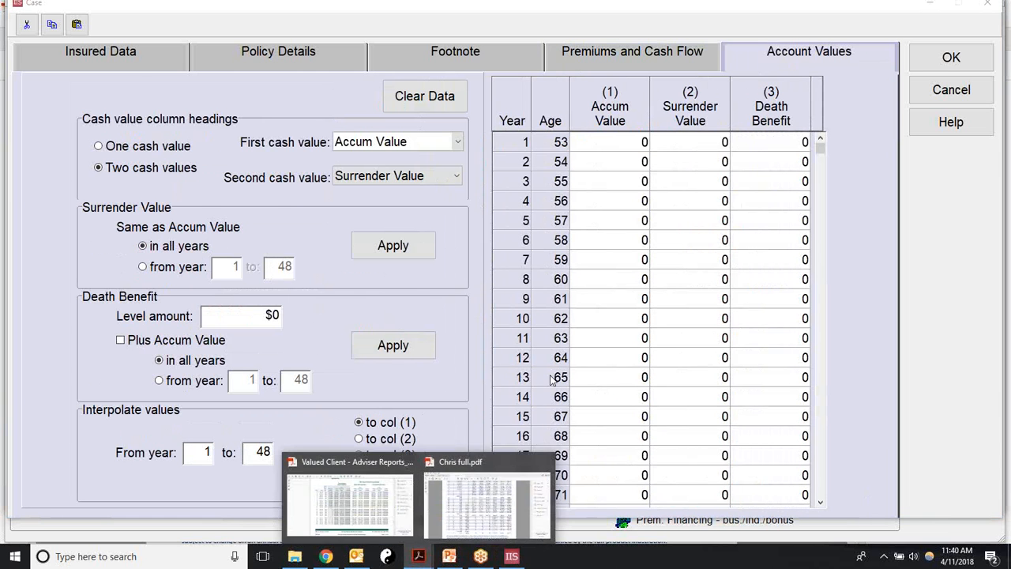
{"action": "left_click", "coordinate": [471, 487]}
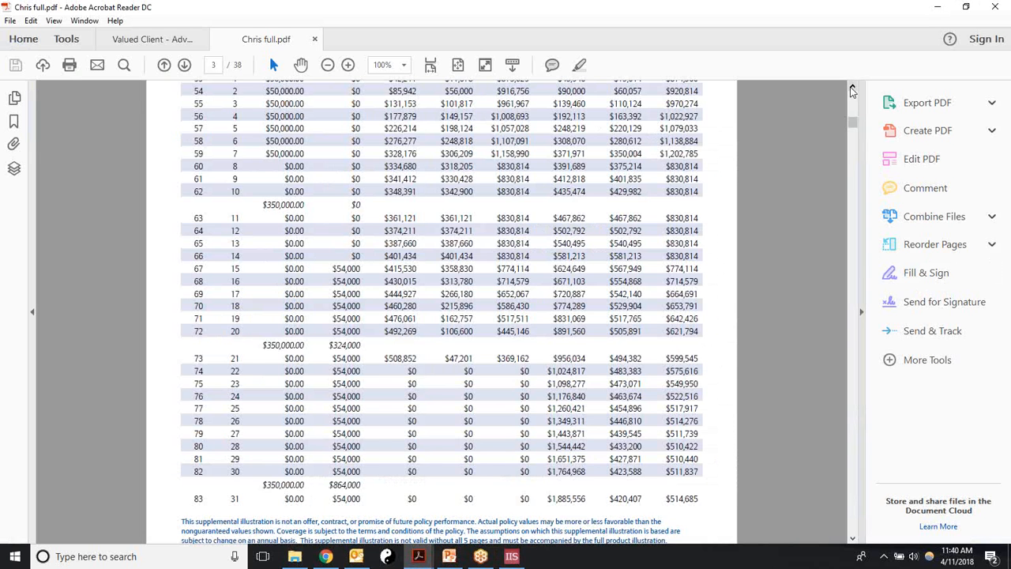
{"action": "scroll", "coordinate": [853, 86], "scroll_direction": "up", "scroll_amount": 2}
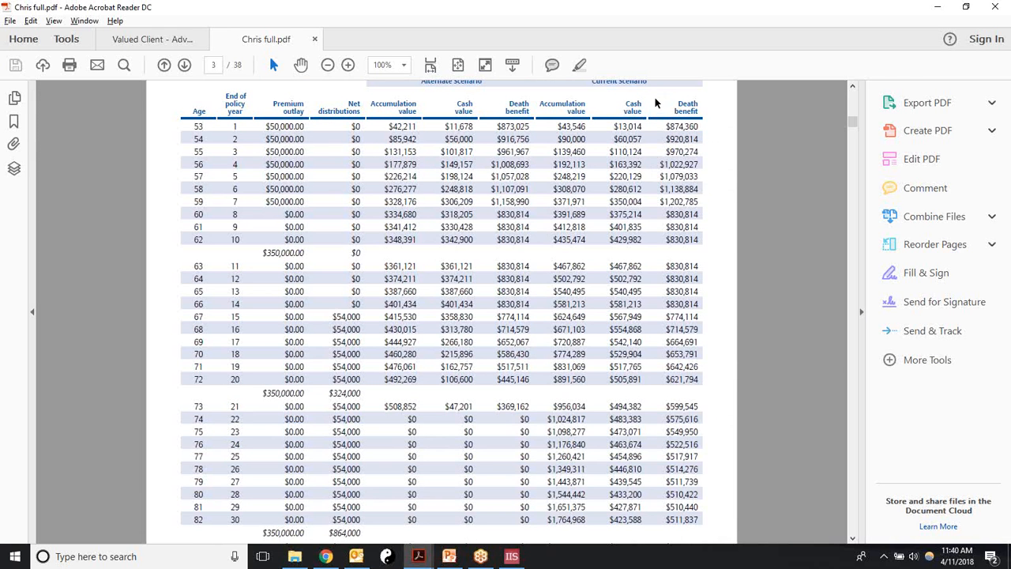
Step: Copy the PDF's current-scenario accumulation, cash value and death benefit columns for ages 53–82
{"action": "key", "text": "alt"}
{"action": "left_click", "coordinate": [538, 118]}
{"action": "left_click_drag", "start_coordinate": [547, 126], "coordinate": [701, 527]}
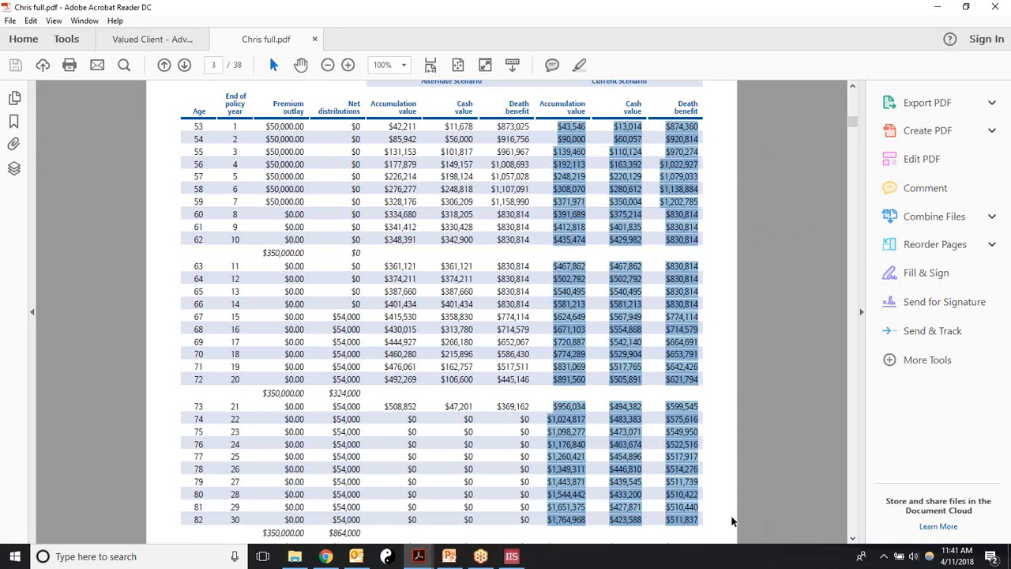
{"action": "right_click", "coordinate": [680, 279]}
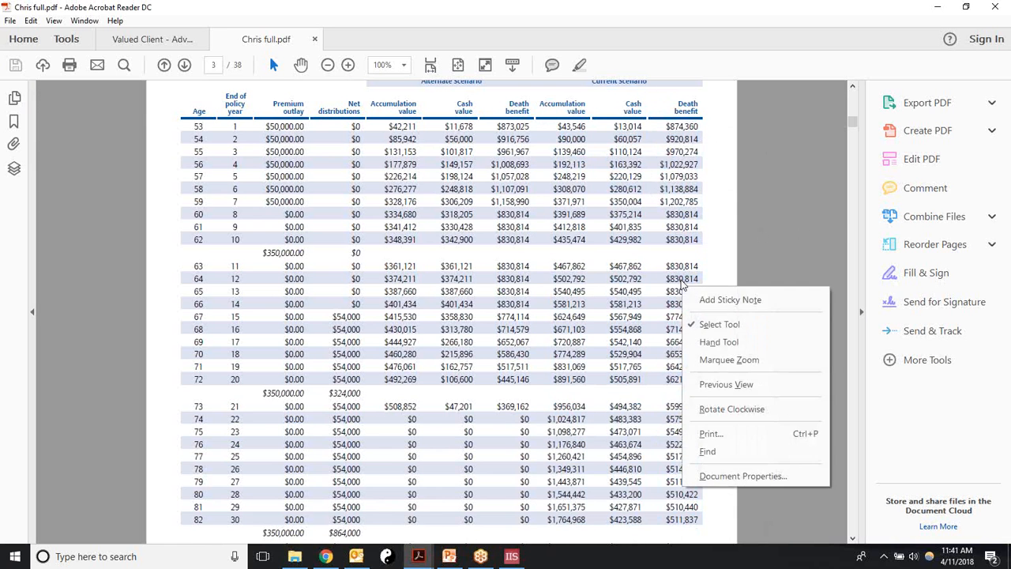
{"action": "left_click", "coordinate": [718, 214]}
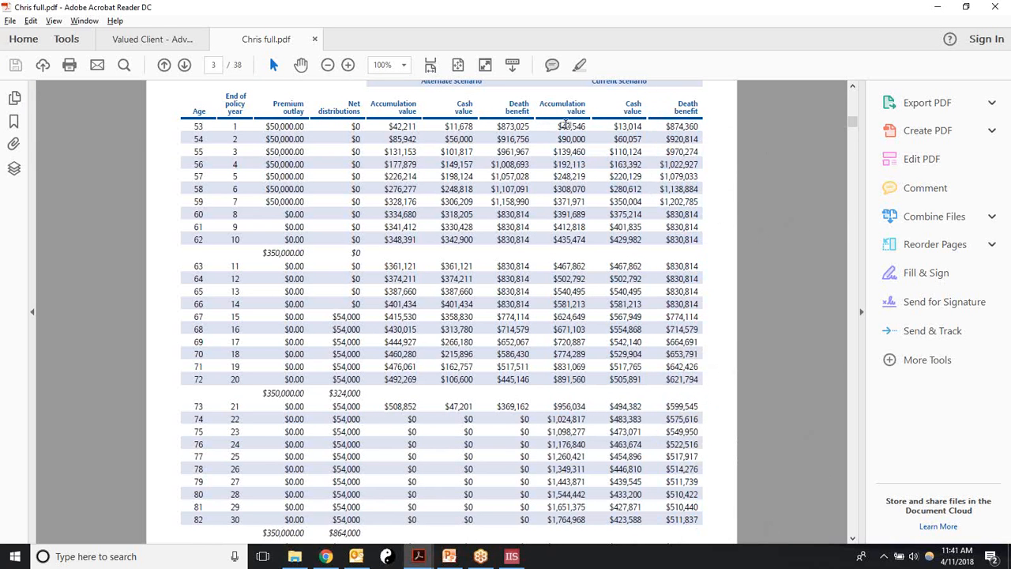
{"action": "left_click_drag", "start_coordinate": [556, 121], "coordinate": [710, 529]}
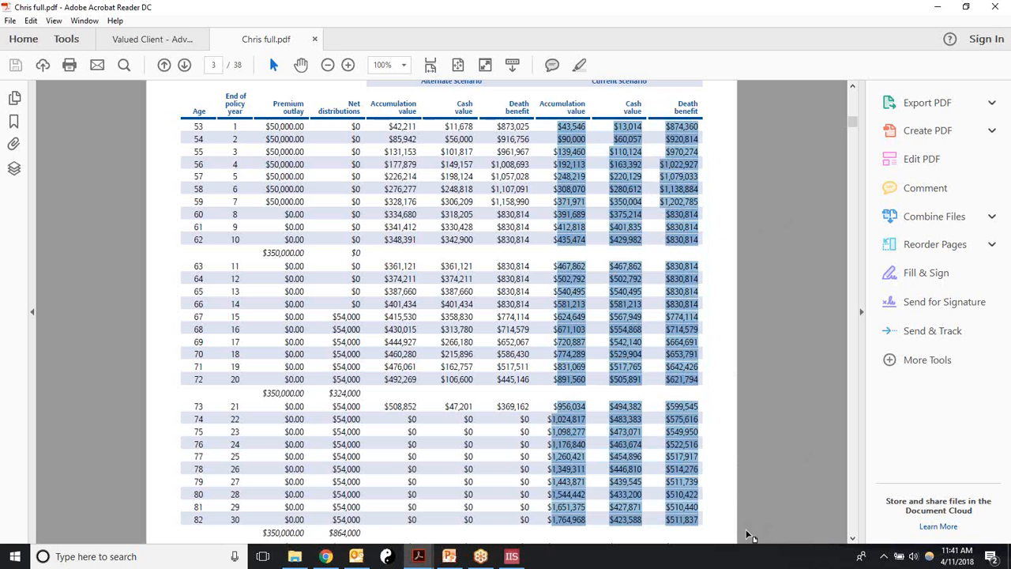
{"action": "right_click", "coordinate": [687, 502]}
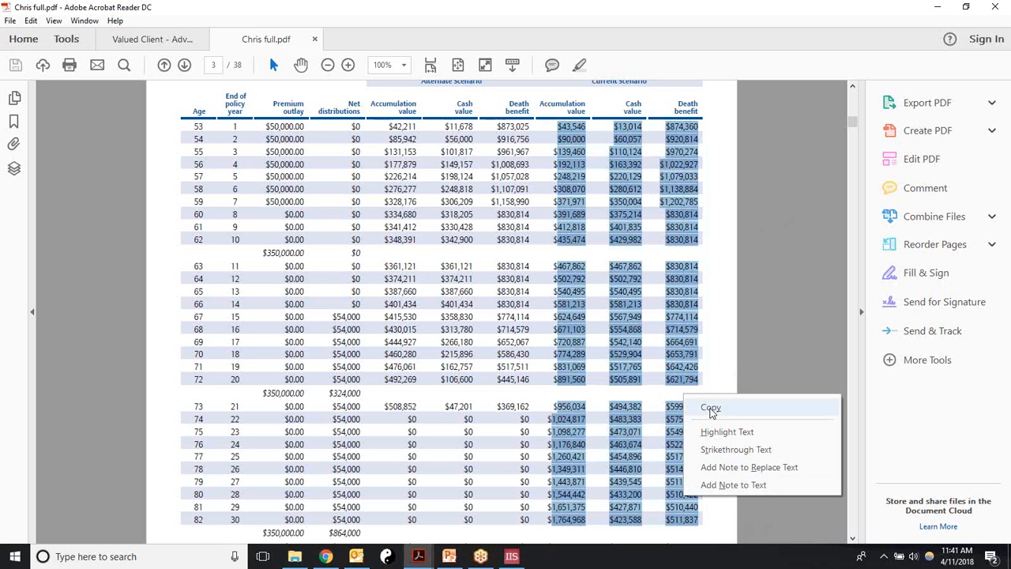
{"action": "left_click", "coordinate": [710, 408]}
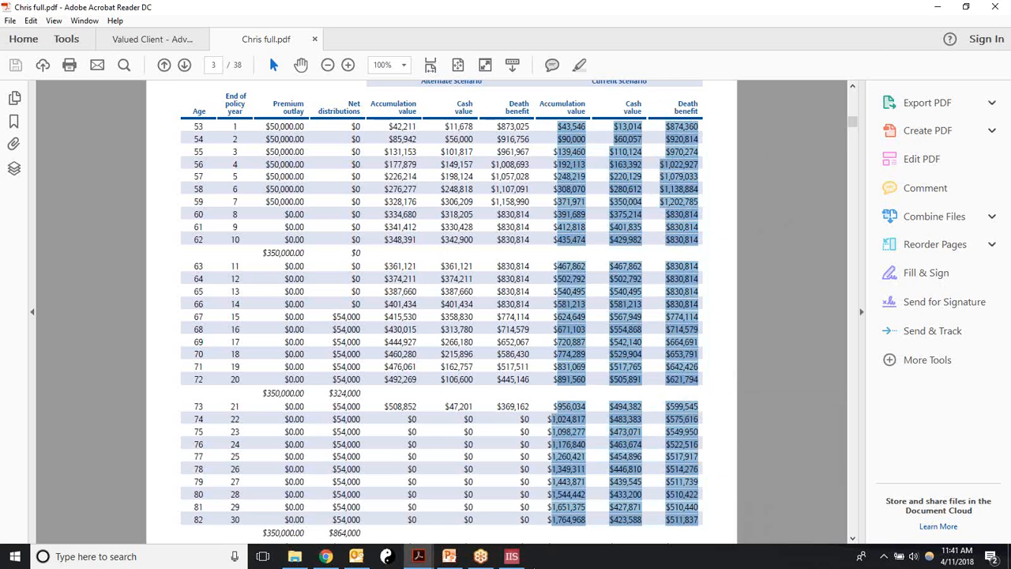
{"action": "left_click", "coordinate": [512, 556]}
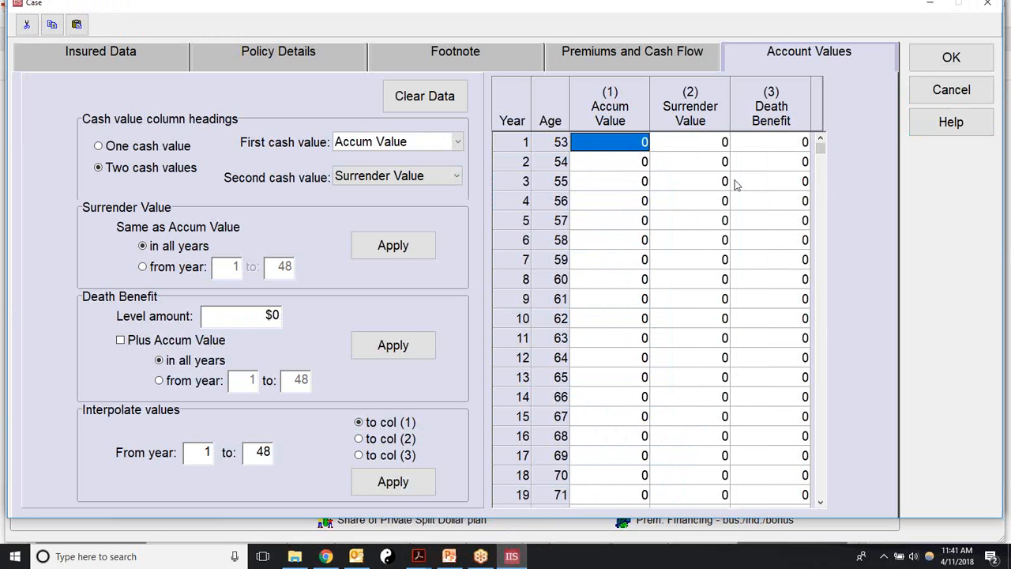
Step: Paste the age 53–82 figures from the year-1 Accum Value cell, then select year 31's cell
{"action": "left_click", "coordinate": [616, 147]}
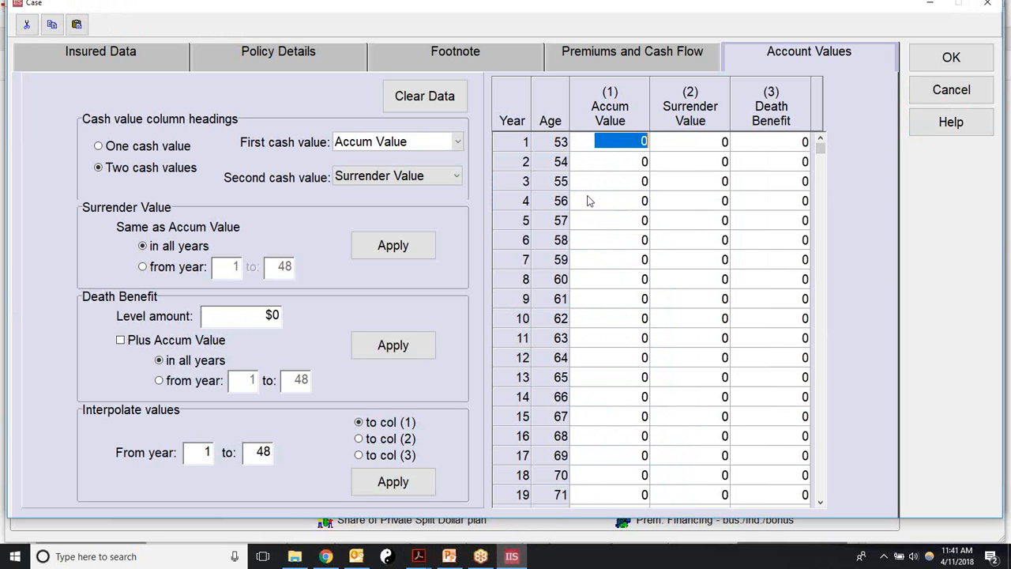
{"action": "left_click", "coordinate": [710, 167]}
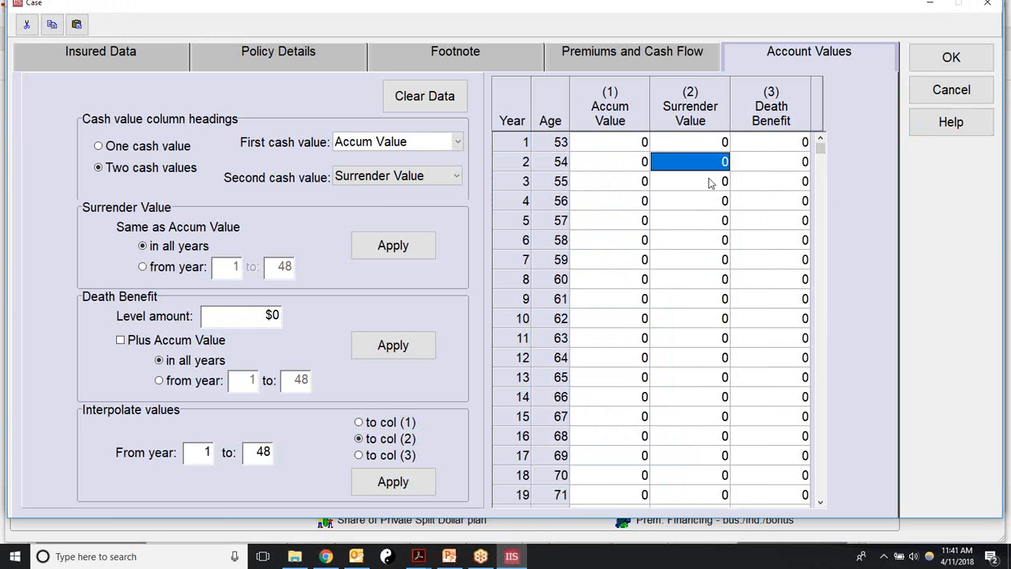
{"action": "left_click", "coordinate": [623, 149]}
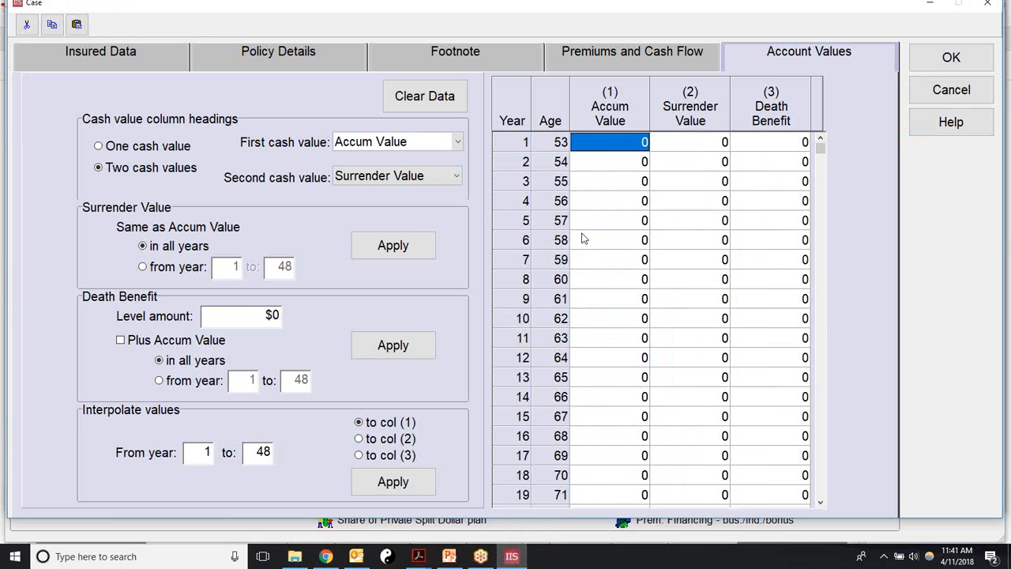
{"action": "left_click", "coordinate": [619, 143]}
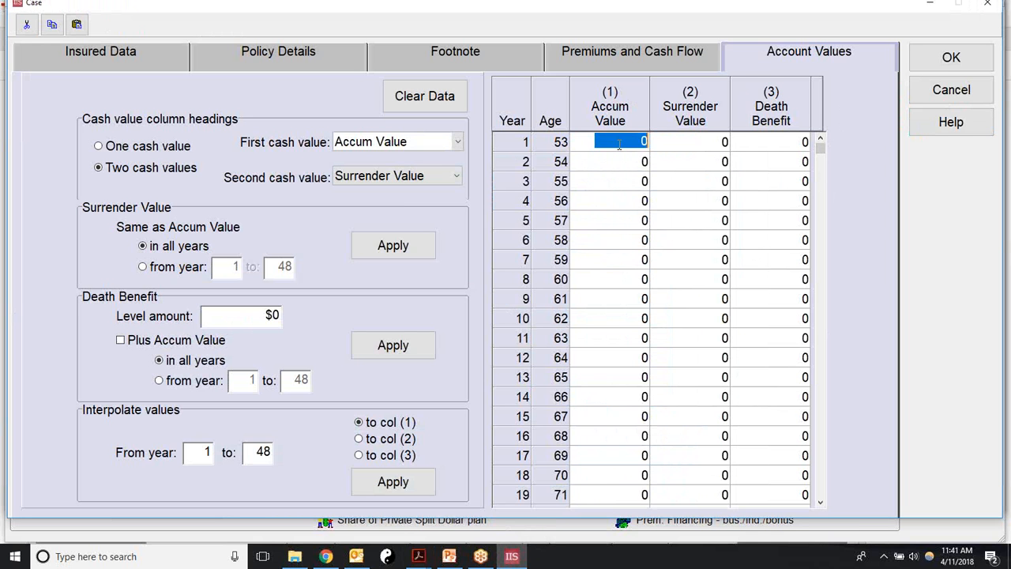
{"action": "left_click", "coordinate": [620, 143]}
{"action": "left_click", "coordinate": [692, 247]}
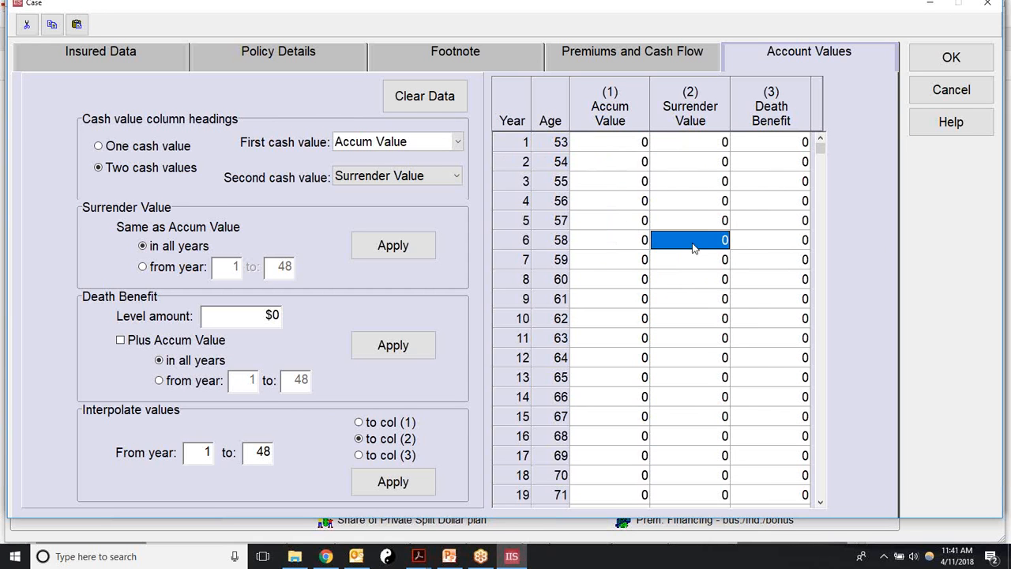
{"action": "left_click", "coordinate": [606, 142]}
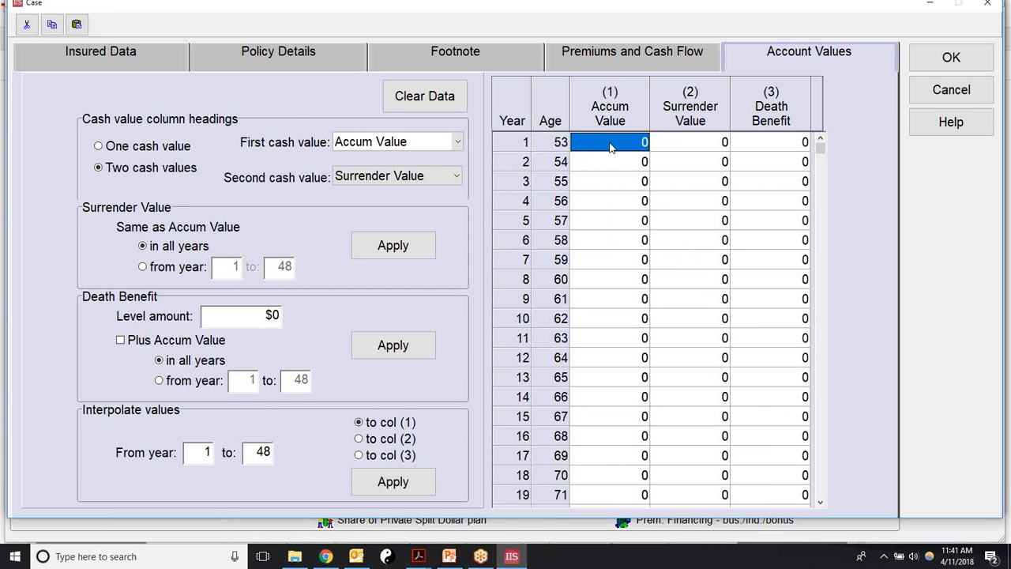
{"action": "left_click", "coordinate": [77, 26]}
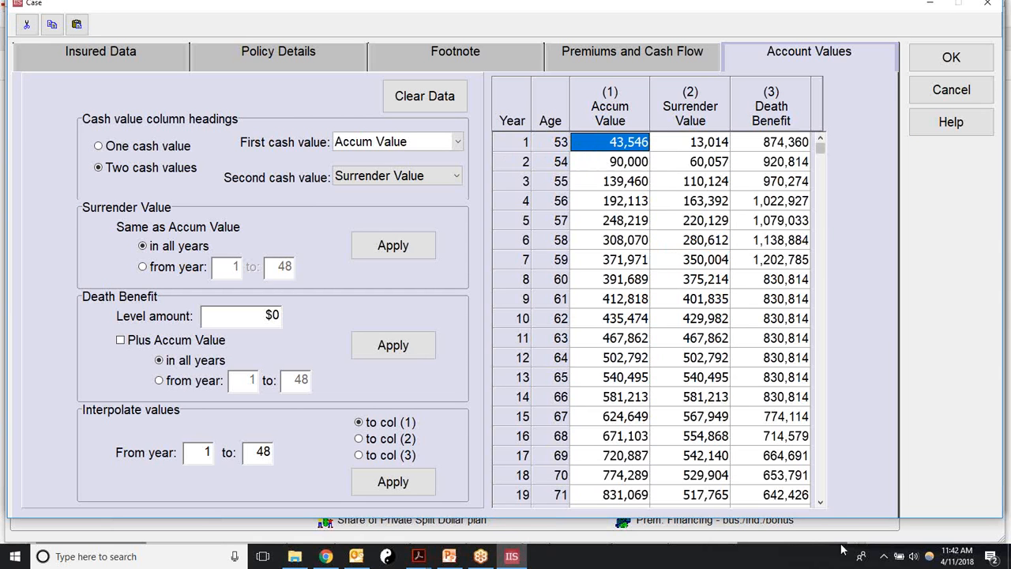
{"action": "left_click", "coordinate": [820, 502]}
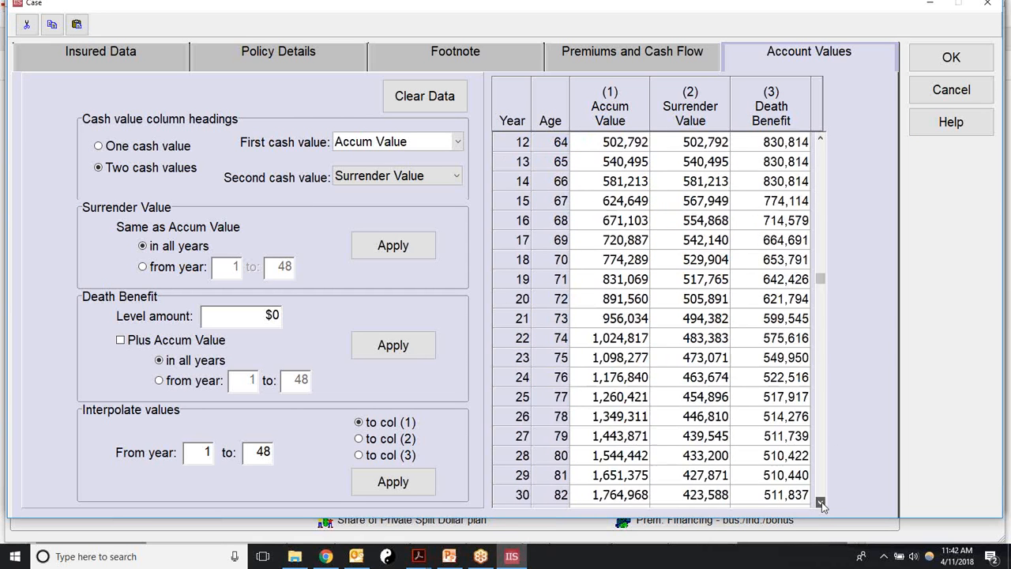
{"action": "left_click", "coordinate": [820, 502]}
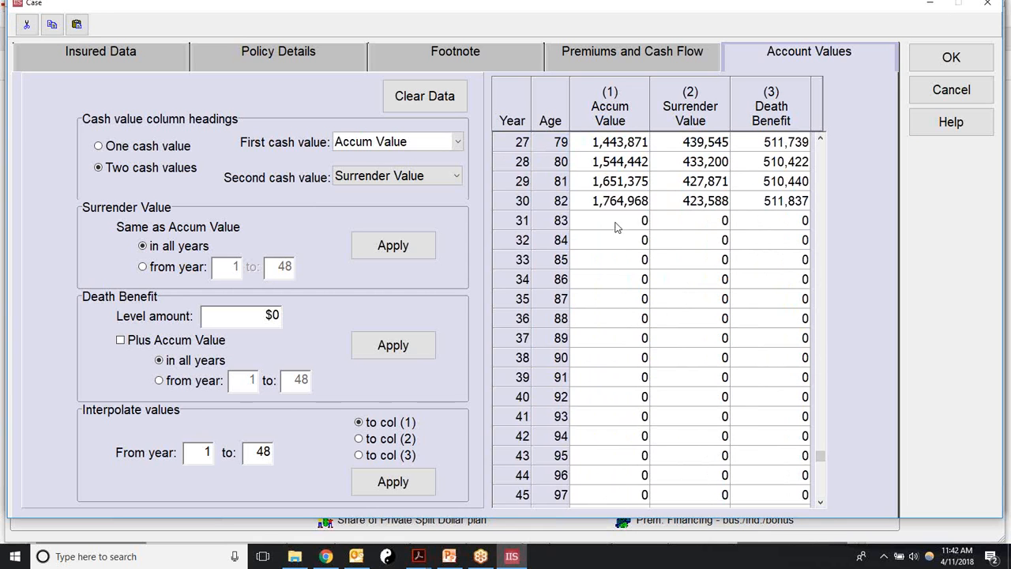
{"action": "left_click", "coordinate": [616, 227]}
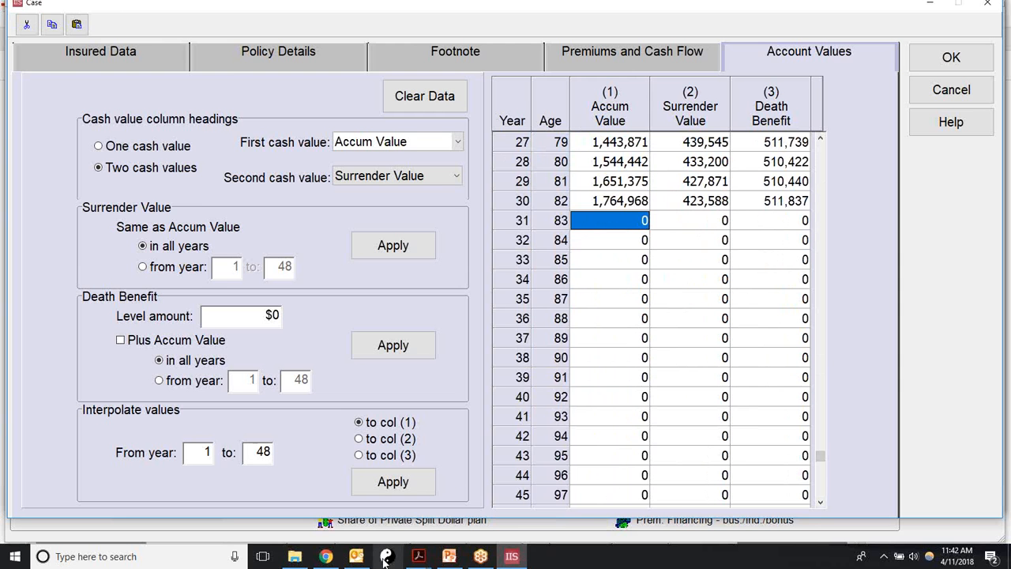
Step: Copy the current-scenario columns for ages 84–114 from page 4 of Chris full.pdf
{"action": "left_click", "coordinate": [419, 556]}
{"action": "left_click", "coordinate": [456, 499]}
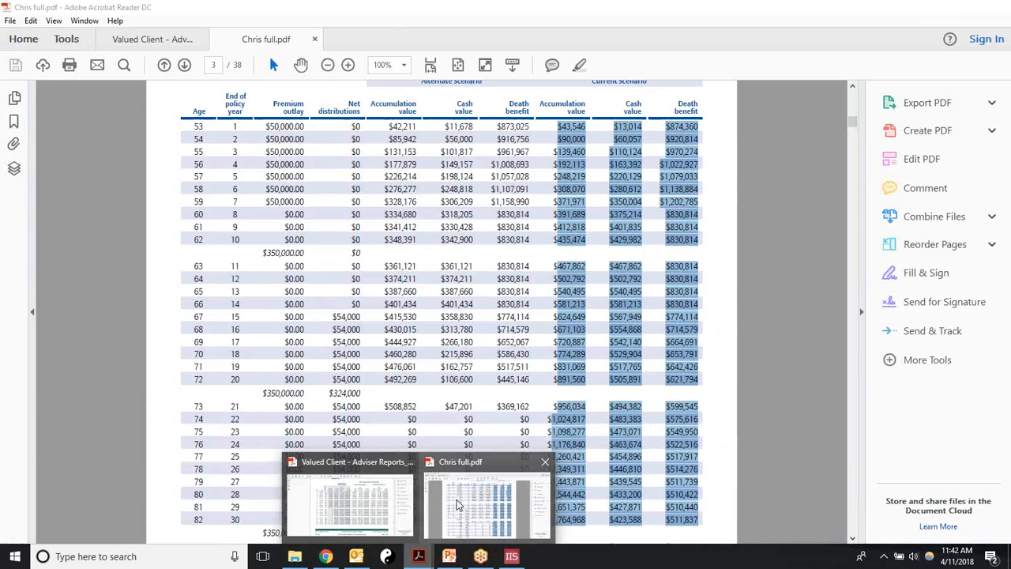
{"action": "scroll", "coordinate": [632, 448], "scroll_direction": "down", "scroll_amount": 15}
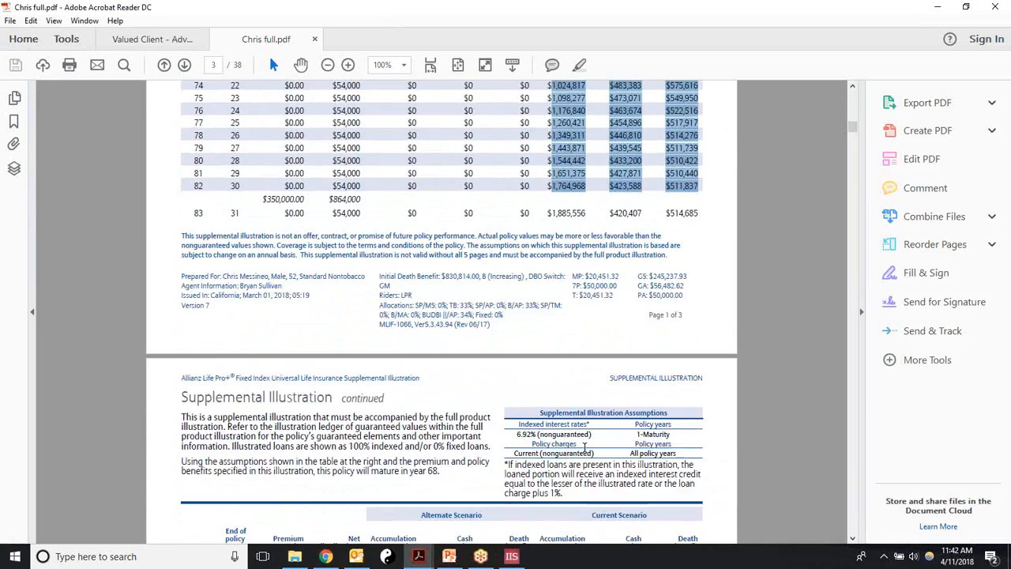
{"action": "scroll", "coordinate": [554, 456], "scroll_direction": "down", "scroll_amount": 4}
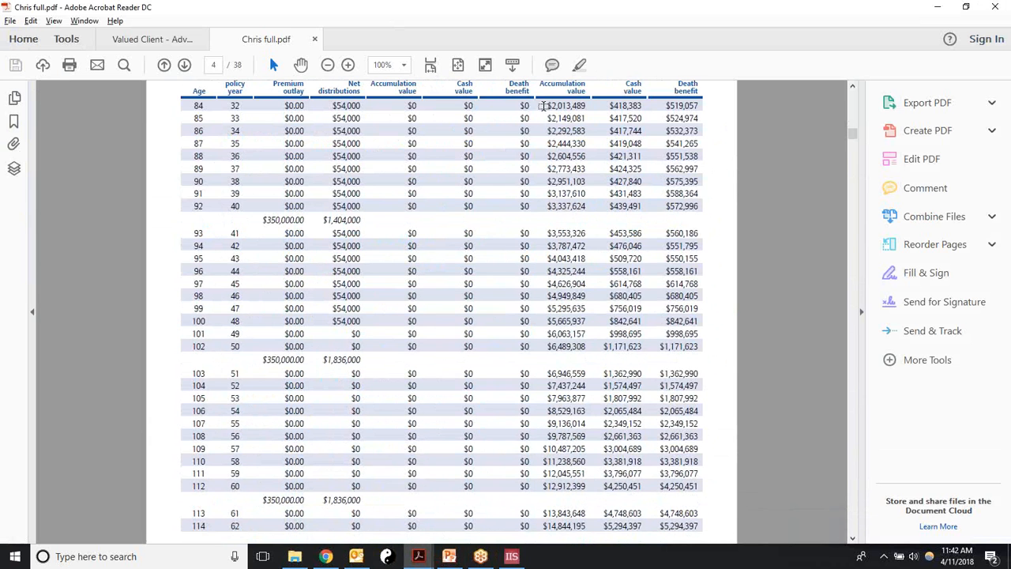
{"action": "left_click_drag", "start_coordinate": [543, 105], "coordinate": [732, 540]}
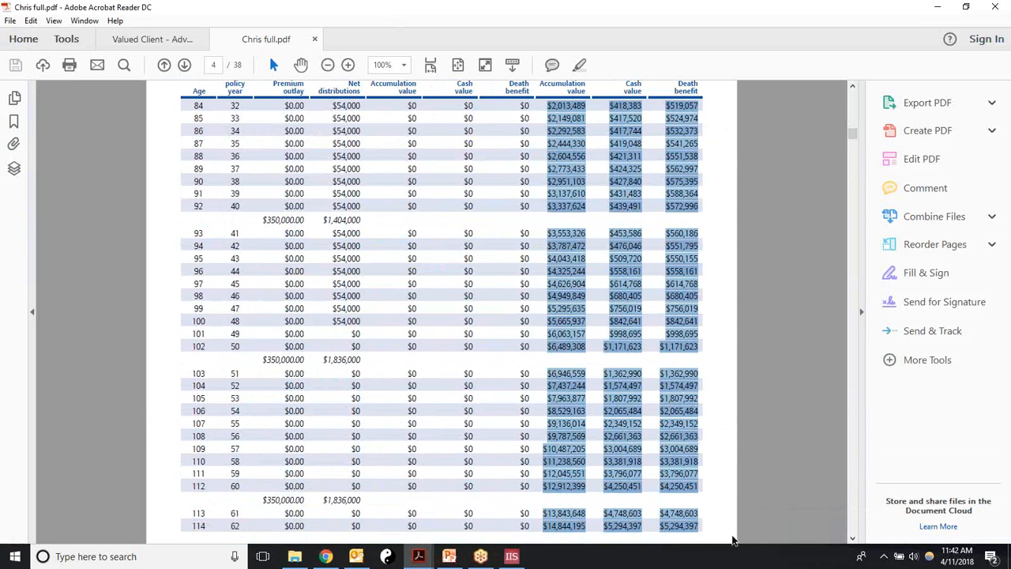
{"action": "right_click", "coordinate": [686, 315]}
{"action": "left_click", "coordinate": [713, 327]}
{"action": "left_click", "coordinate": [512, 556]}
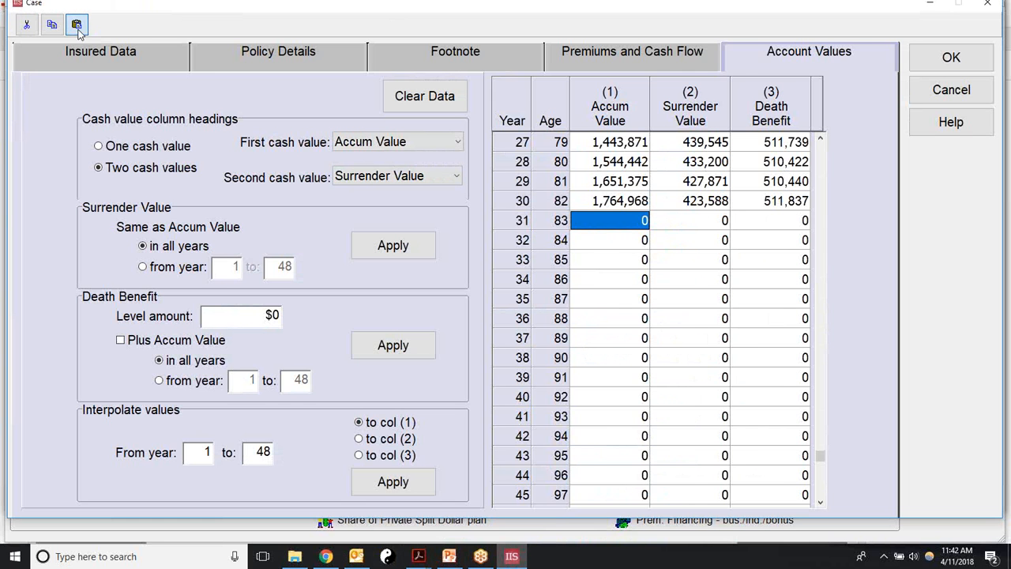
Step: Paste the age 84–114 figures from year 31 onward and confirm the account values
{"action": "key", "text": "ctrl+v"}
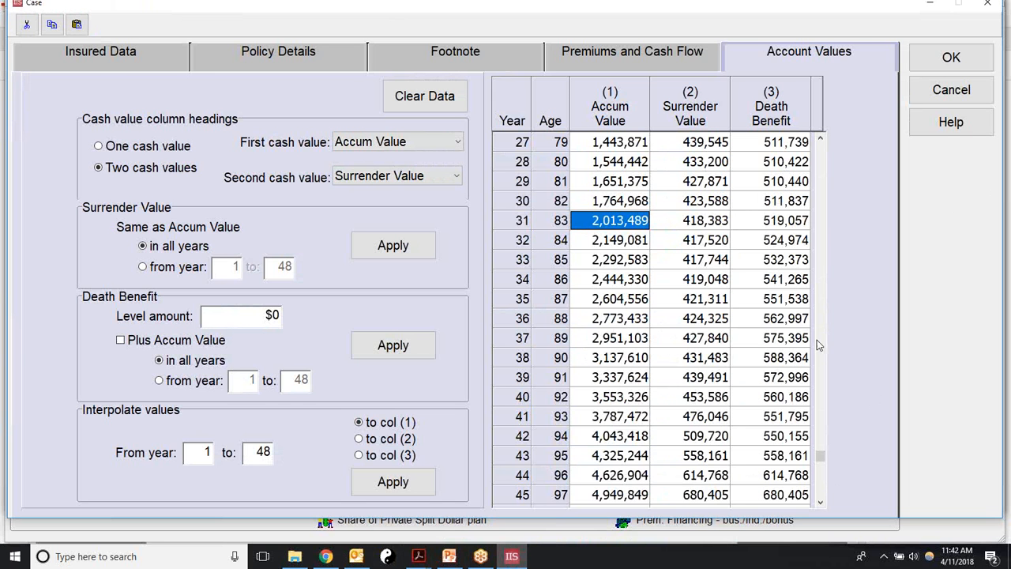
{"action": "left_click_drag", "start_coordinate": [820, 456], "coordinate": [832, 143]}
{"action": "left_click", "coordinate": [941, 62]}
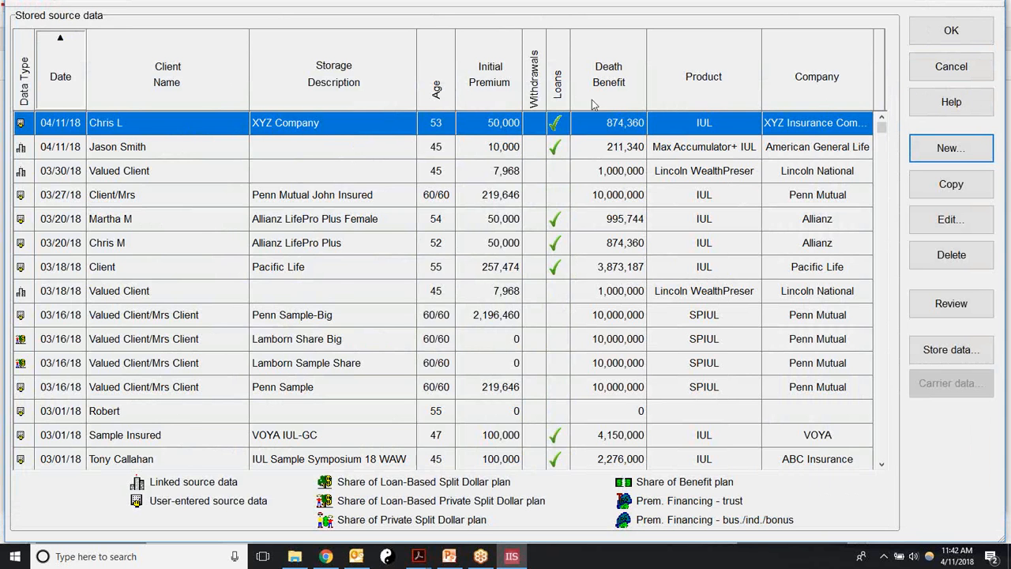
Step: Review the XYZ Company year-by-year values and dismiss the recurring IIS.exe error
{"action": "left_click", "coordinate": [940, 308]}
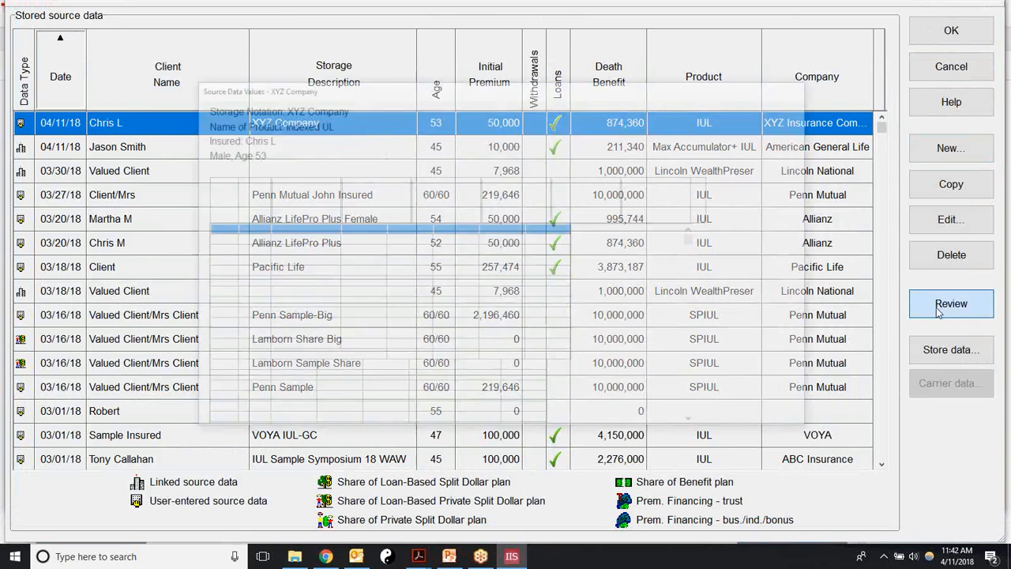
{"action": "mouse_move", "coordinate": [707, 239]}
{"action": "left_mouse_down"}
{"action": "mouse_move", "coordinate": [708, 410]}
{"action": "mouse_move", "coordinate": [708, 237]}
{"action": "left_mouse_up"}
{"action": "left_click", "coordinate": [770, 149]}
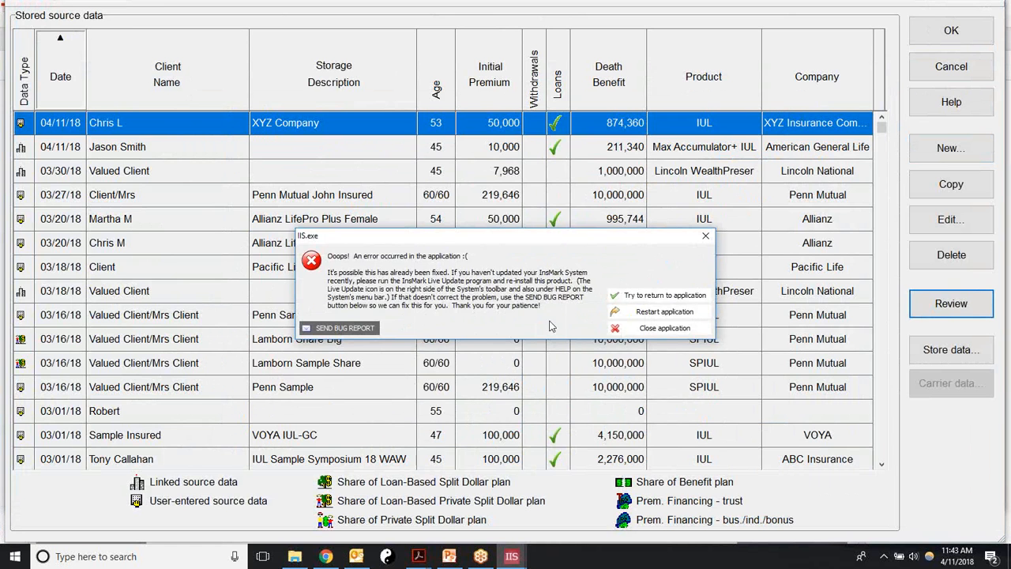
{"action": "left_click", "coordinate": [705, 236]}
{"action": "left_click", "coordinate": [705, 235]}
{"action": "left_click", "coordinate": [705, 236]}
{"action": "left_click", "coordinate": [705, 235]}
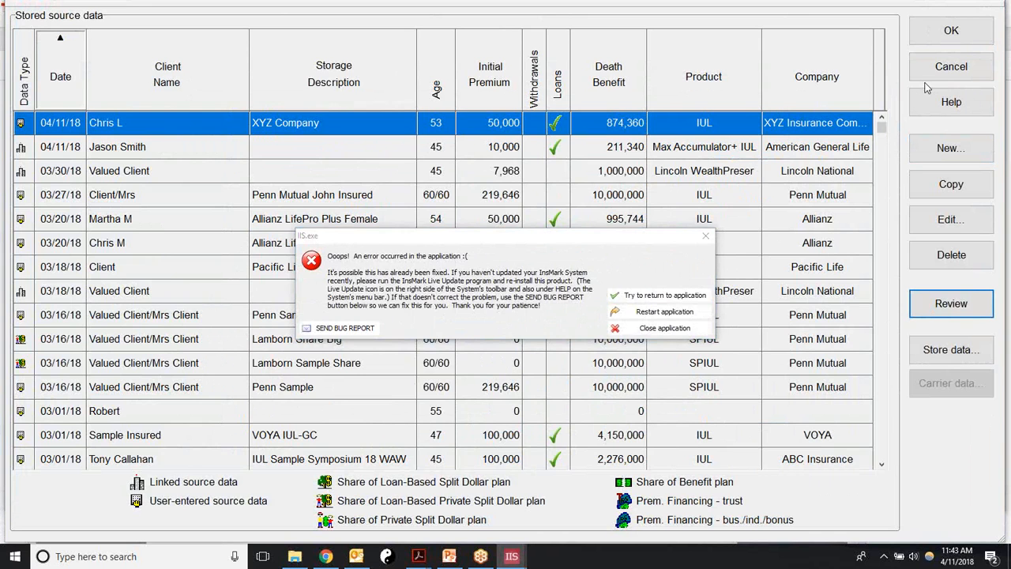
{"action": "left_click", "coordinate": [926, 87]}
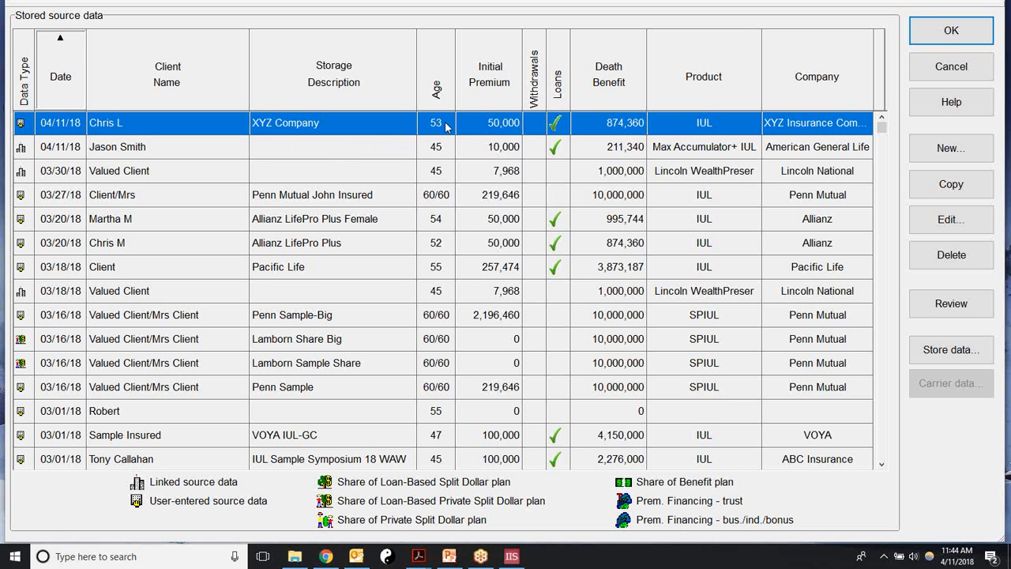
Step: Select the XYZ Company stored source data for the new proposal
{"action": "left_click", "coordinate": [410, 150]}
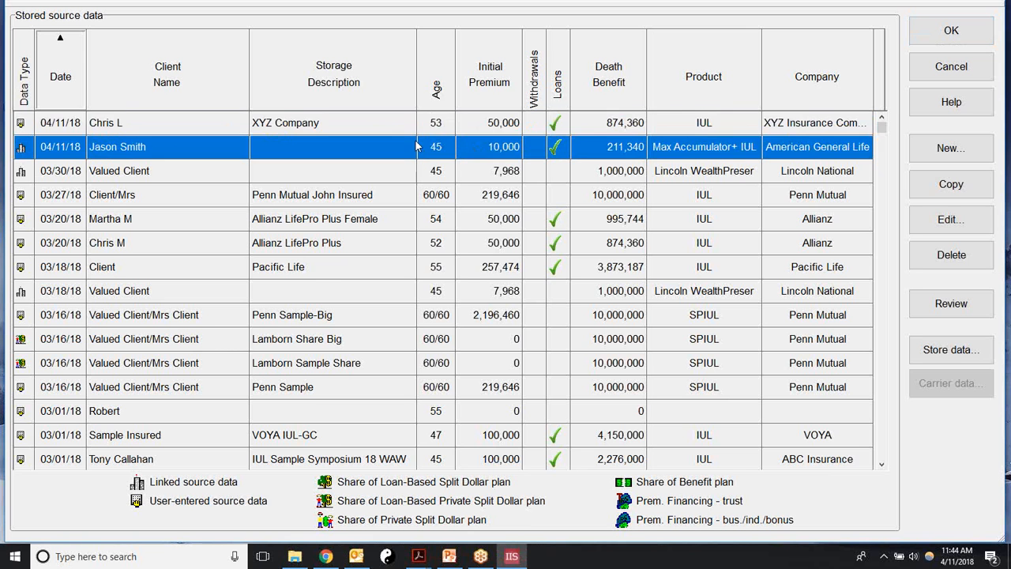
{"action": "left_click", "coordinate": [360, 133]}
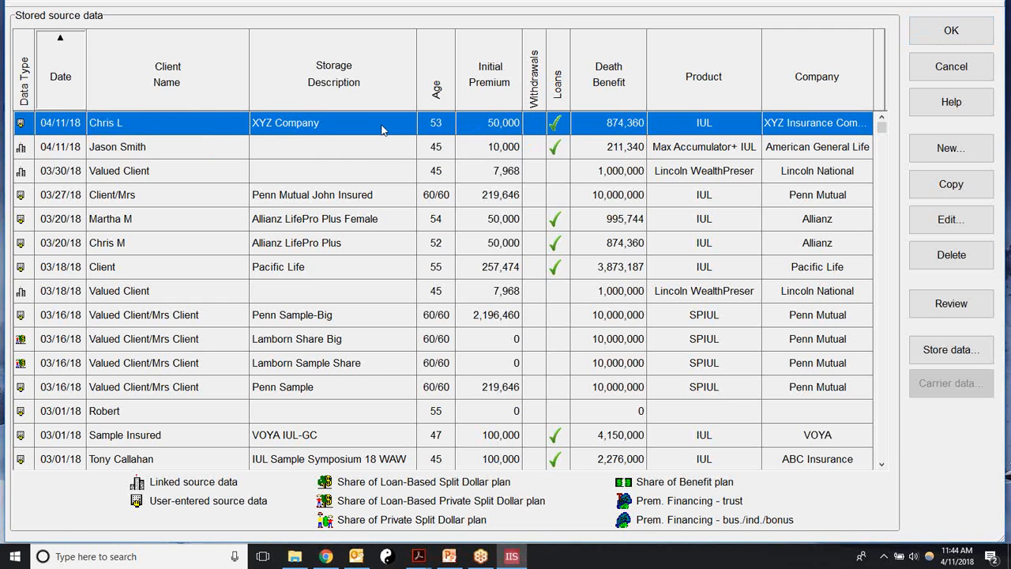
{"action": "left_click", "coordinate": [932, 33]}
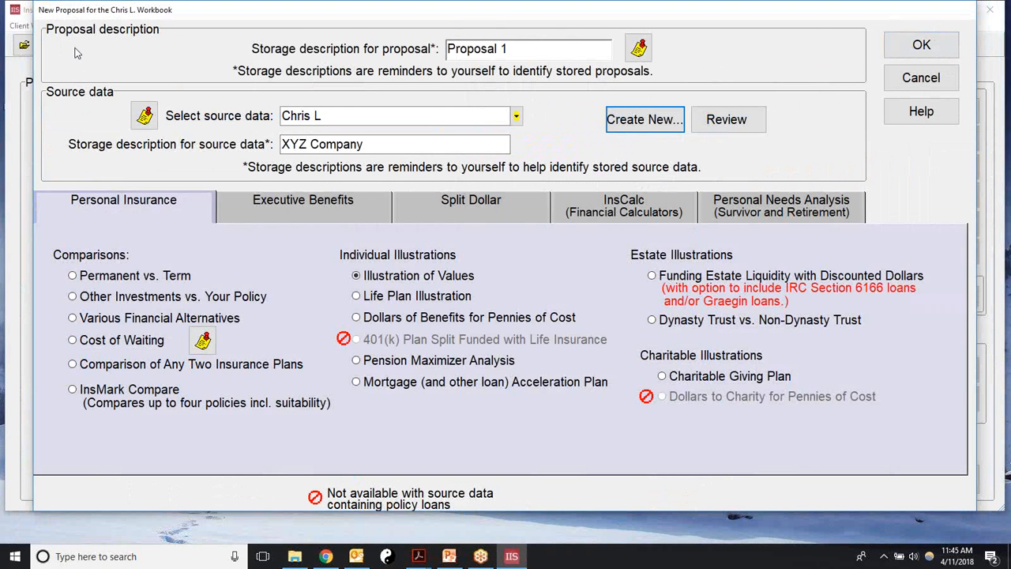
Step: Check the source values, then create an Other Investments vs. Your Policy proposal
{"action": "left_click", "coordinate": [741, 120]}
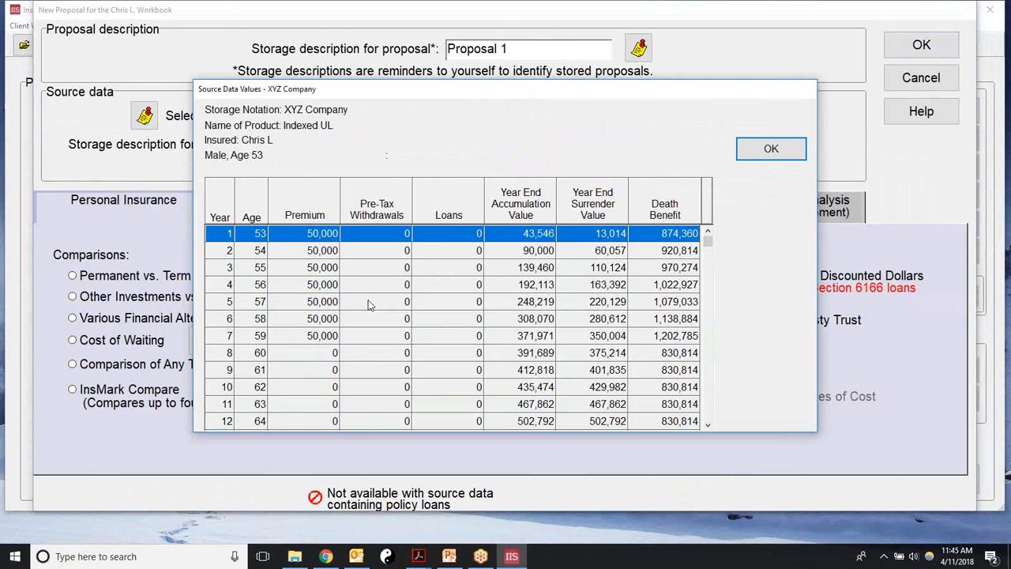
{"action": "left_click", "coordinate": [772, 150]}
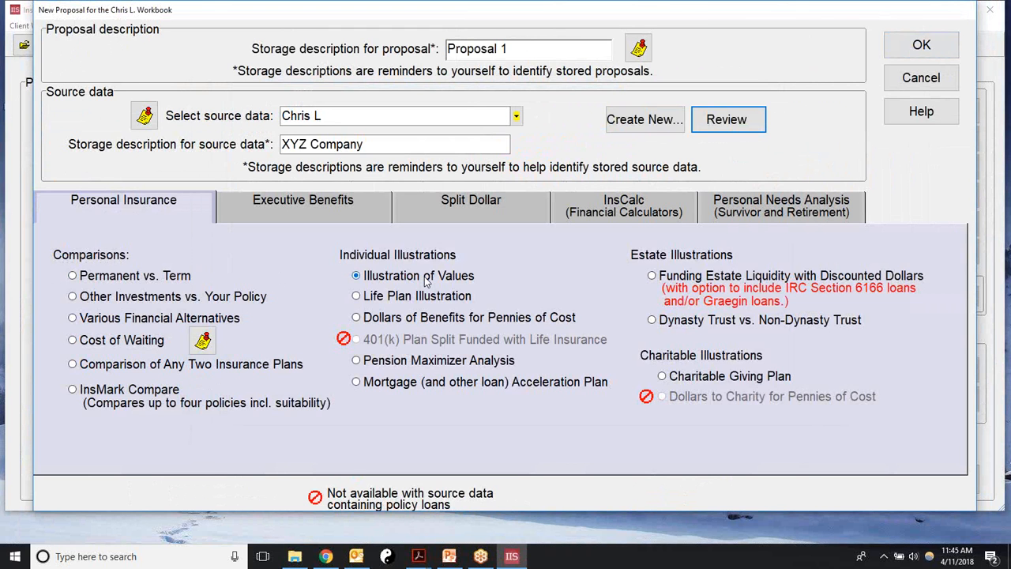
{"action": "left_click", "coordinate": [72, 297]}
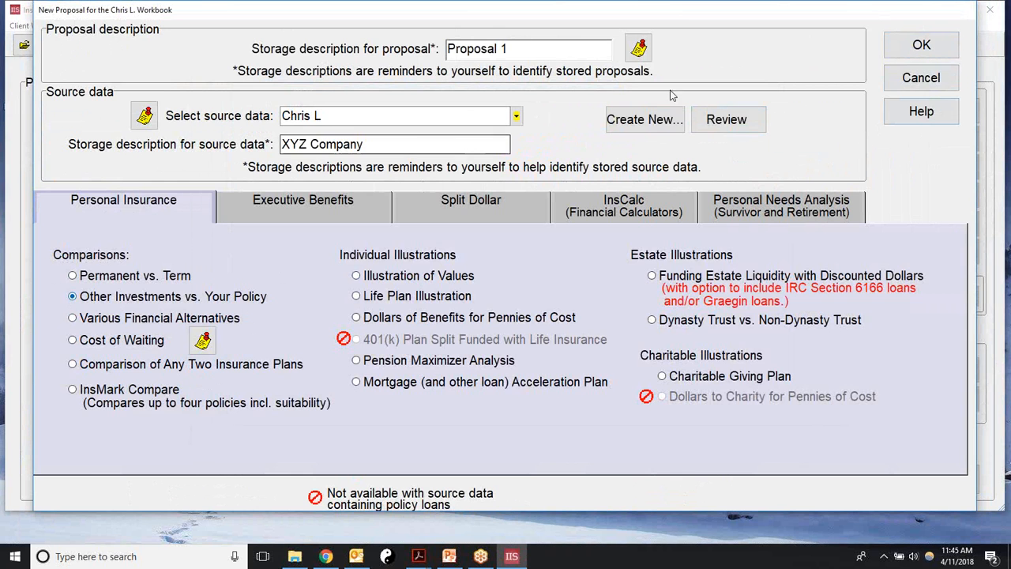
{"action": "left_click", "coordinate": [907, 49]}
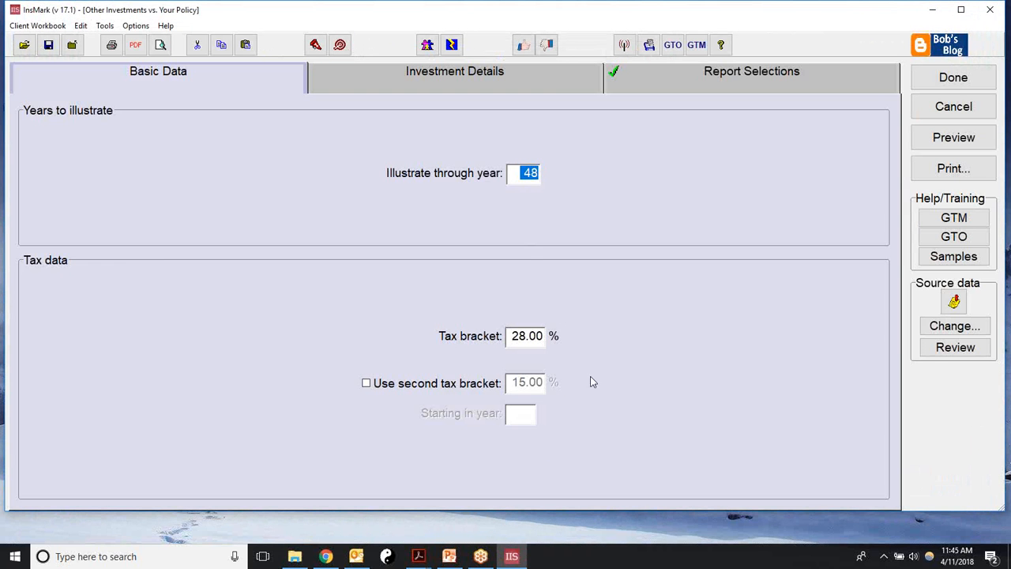
{"action": "left_click", "coordinate": [511, 335]}
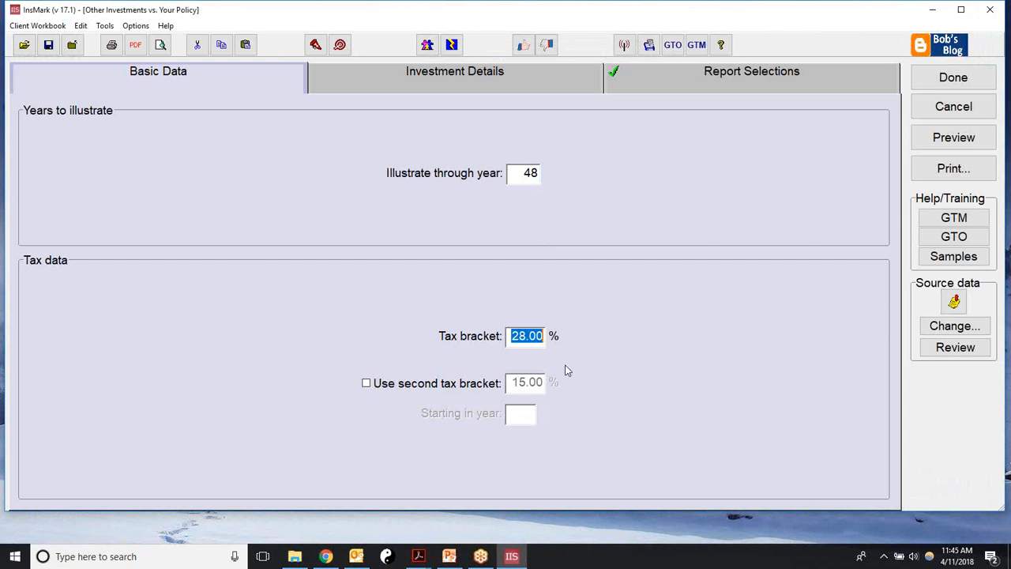
Step: Set the tax bracket to 35% and choose Customize as the comparison investment
{"action": "type", "text": "35"}
{"action": "left_click", "coordinate": [480, 82]}
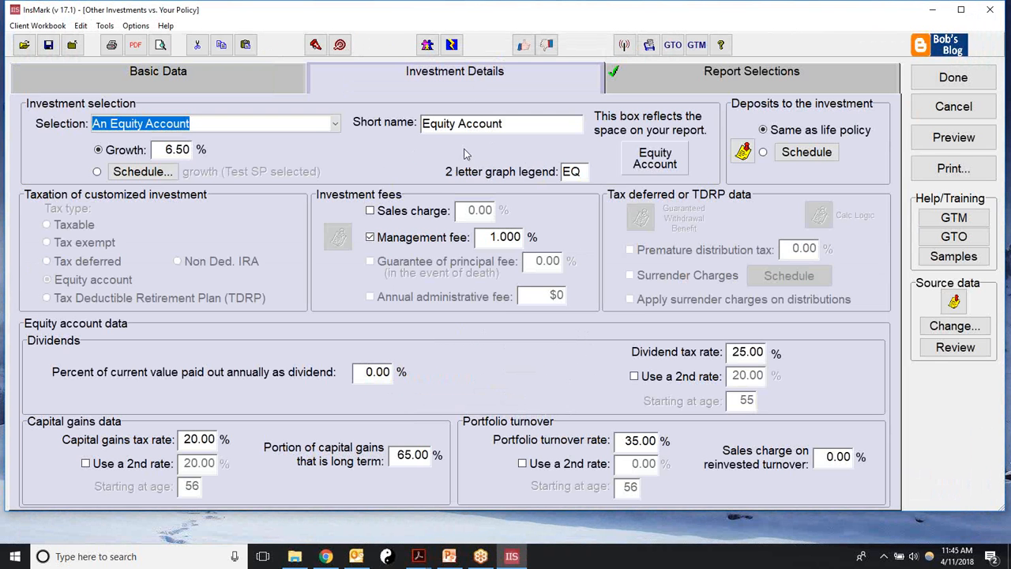
{"action": "left_click", "coordinate": [334, 124]}
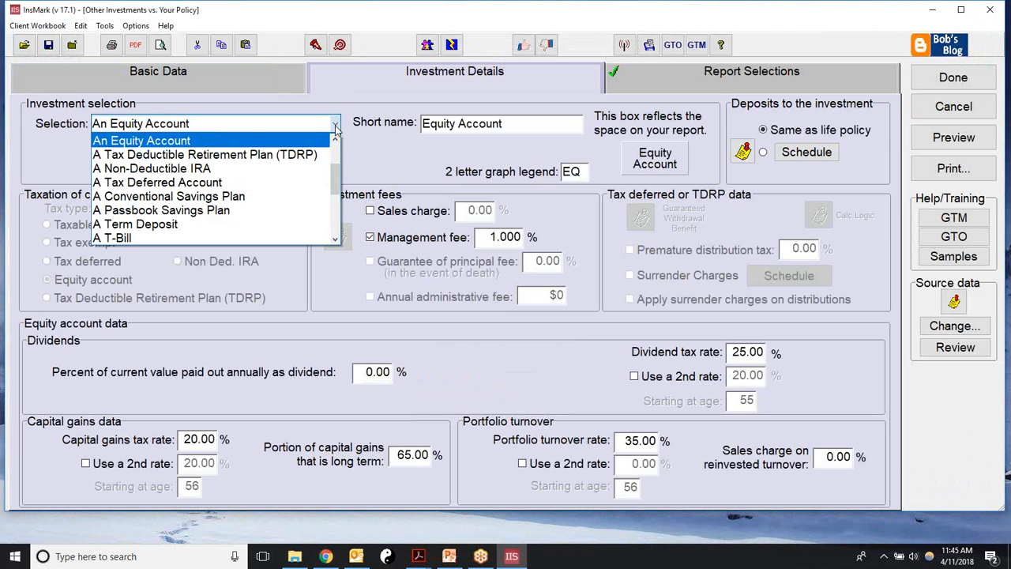
{"action": "left_click_drag", "start_coordinate": [337, 196], "coordinate": [334, 162]}
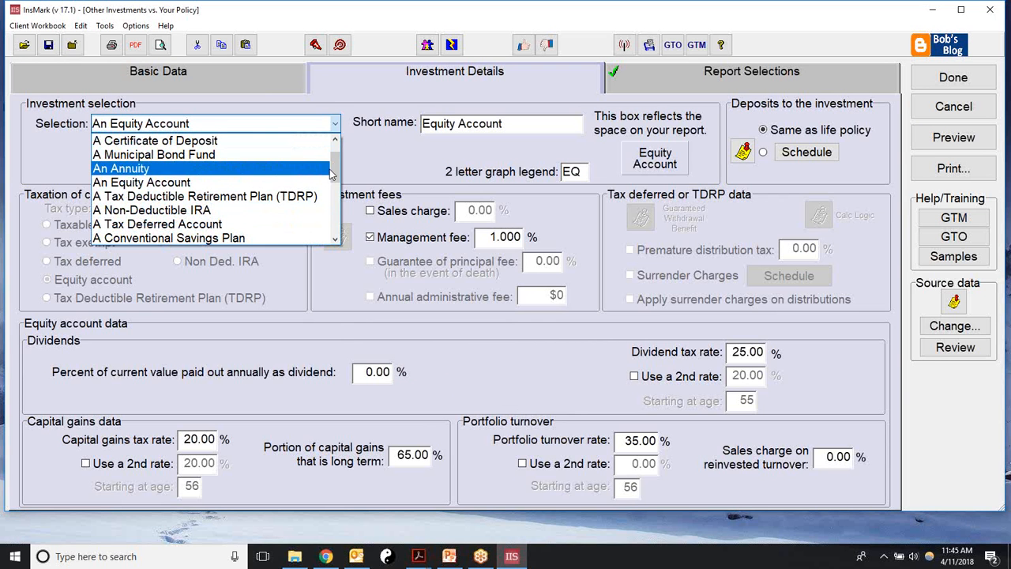
{"action": "mouse_move", "coordinate": [336, 169]}
{"action": "left_mouse_down"}
{"action": "mouse_move", "coordinate": [337, 233]}
{"action": "mouse_move", "coordinate": [334, 159]}
{"action": "left_mouse_up"}
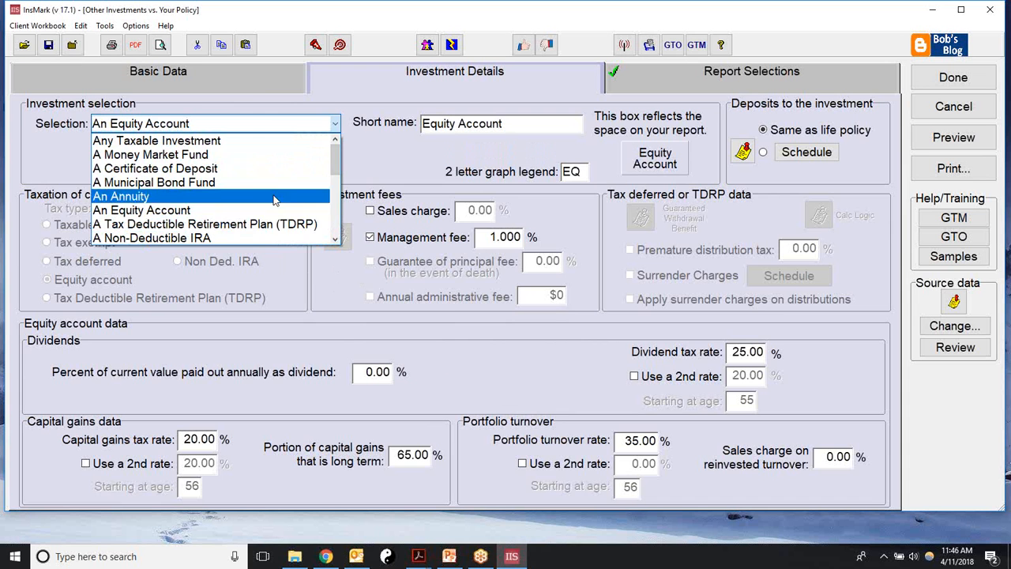
{"action": "left_click_drag", "start_coordinate": [335, 160], "coordinate": [335, 216]}
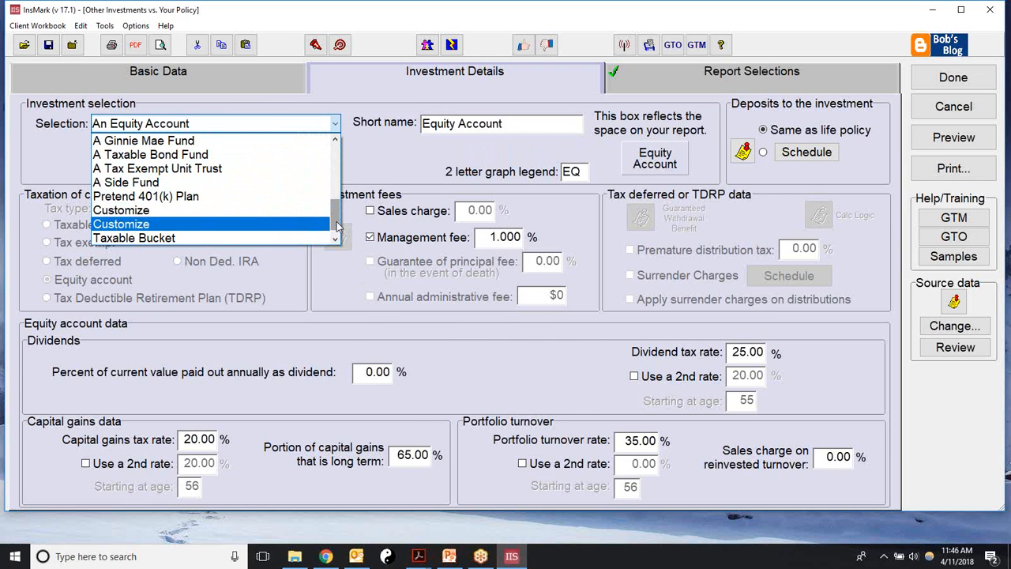
{"action": "left_click_drag", "start_coordinate": [337, 227], "coordinate": [341, 154]}
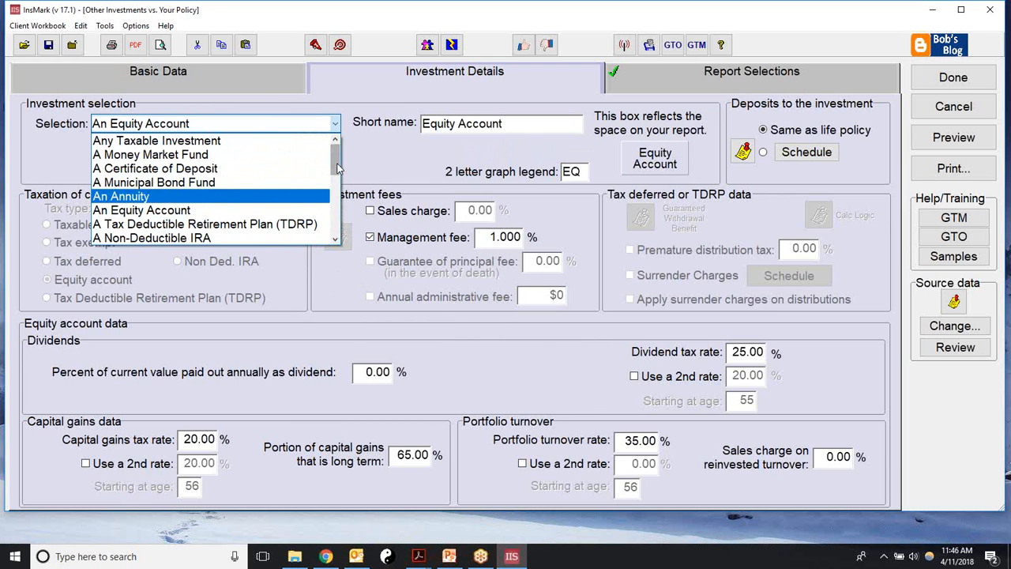
{"action": "left_click_drag", "start_coordinate": [337, 169], "coordinate": [338, 225]}
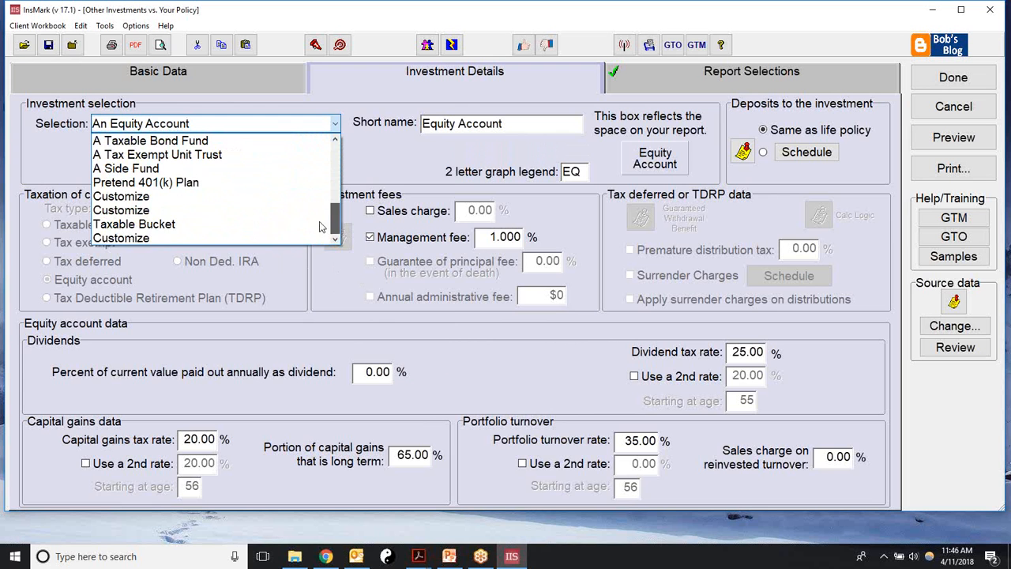
{"action": "left_click", "coordinate": [133, 212]}
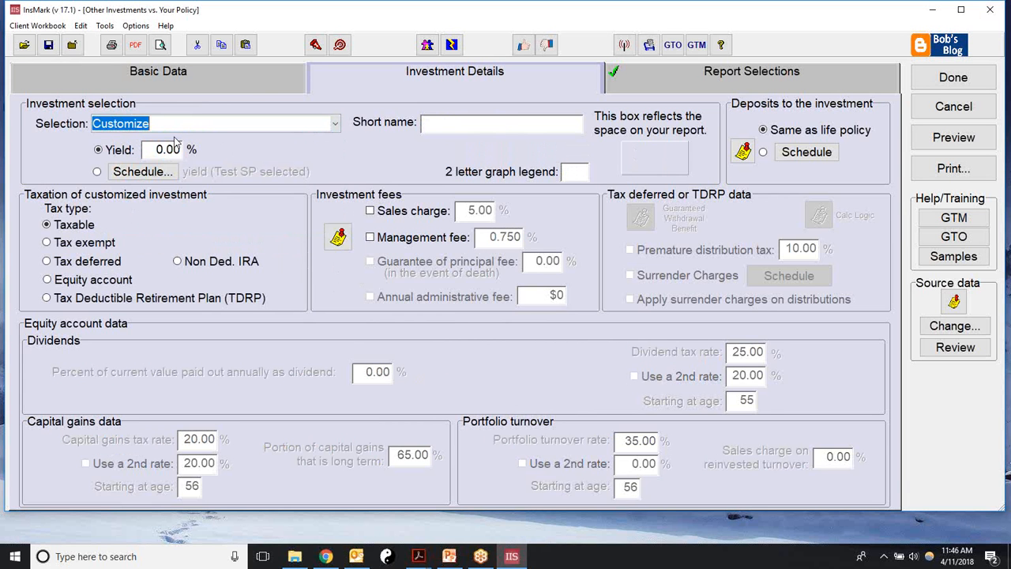
Step: Name the custom investment IRA with a 6.5% yield and fill in its graph legend
{"action": "type", "text": "IRA"}
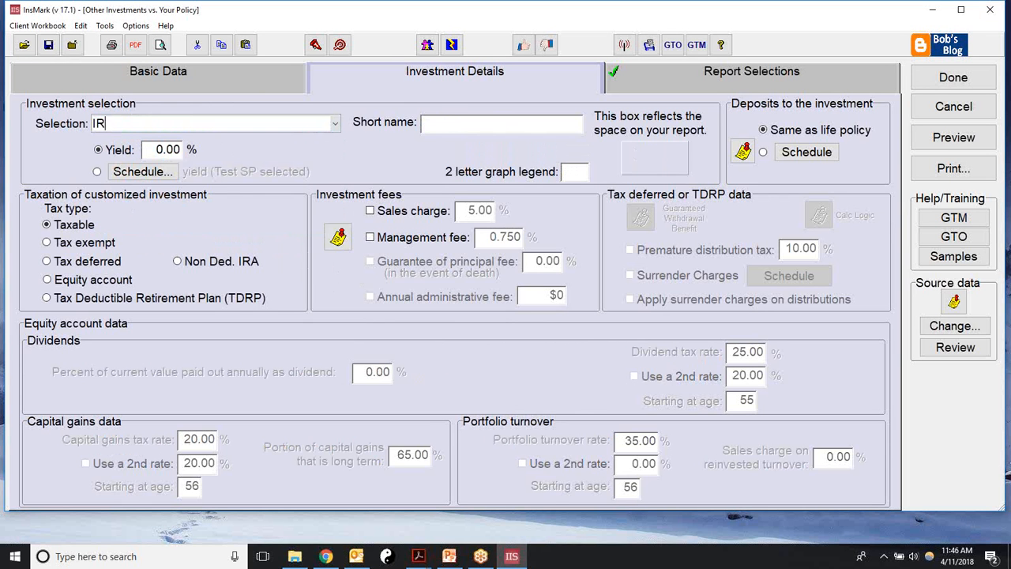
{"action": "key", "text": "Tab"}
{"action": "double_click", "coordinate": [443, 125]}
{"action": "key", "text": "BackSpace"}
{"action": "type", "text": "IRA"}
{"action": "left_click_drag", "start_coordinate": [150, 149], "coordinate": [219, 149]}
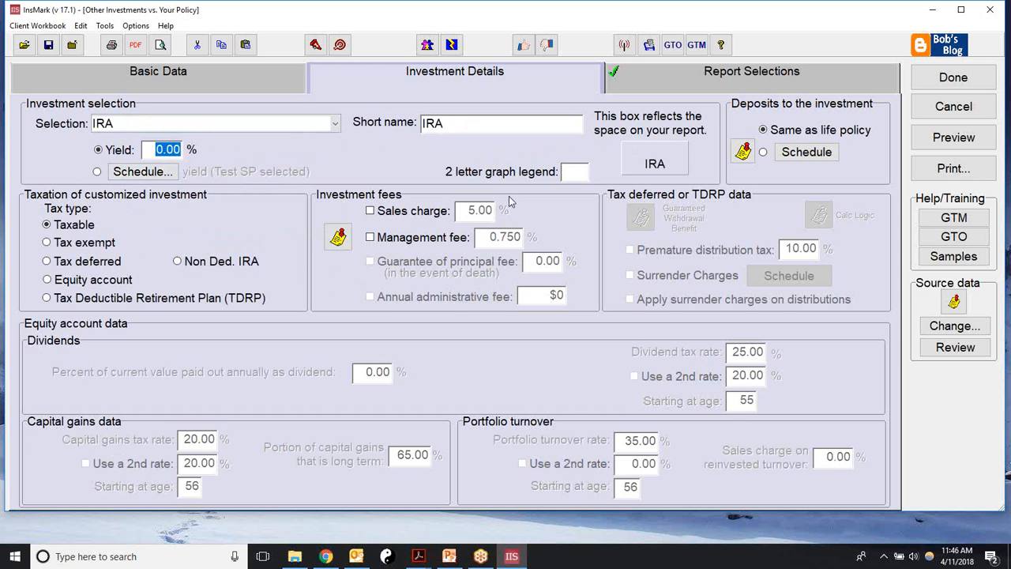
{"action": "type", "text": "6.5"}
{"action": "left_click", "coordinate": [562, 176]}
{"action": "type", "text": "ir"}
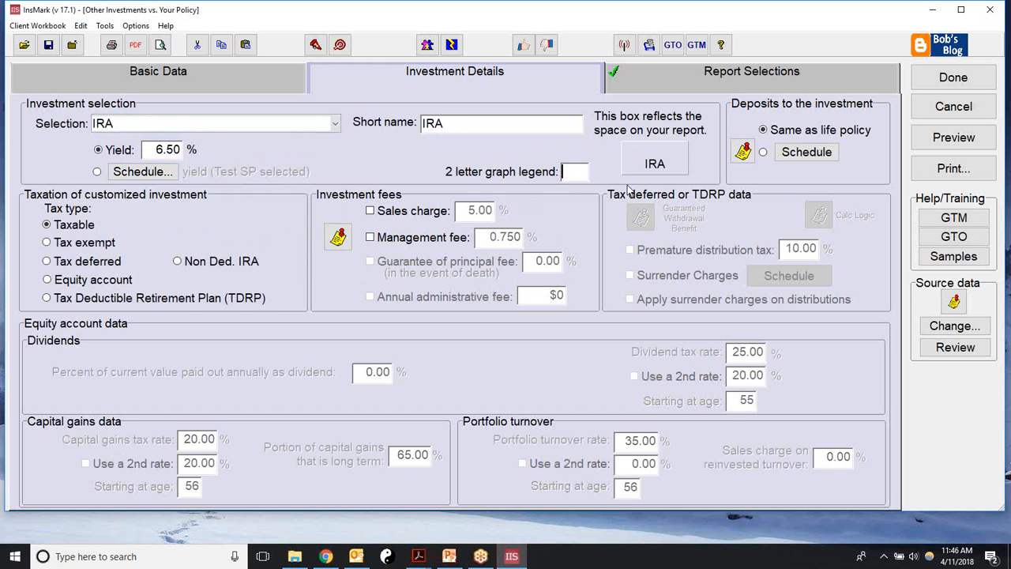
{"action": "type", "text": "c"}
{"action": "type", "text": "QA"}
Step: Tax it as a Tax Deductible Retirement Plan with management fee and premature distribution tax
{"action": "left_click", "coordinate": [46, 297]}
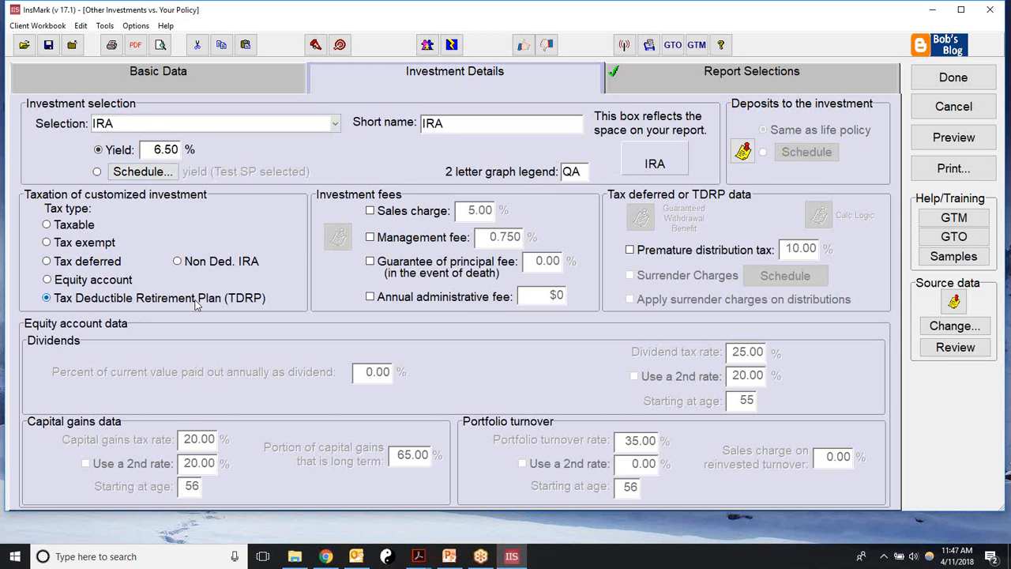
{"action": "left_click", "coordinate": [370, 237]}
{"action": "left_click", "coordinate": [630, 250]}
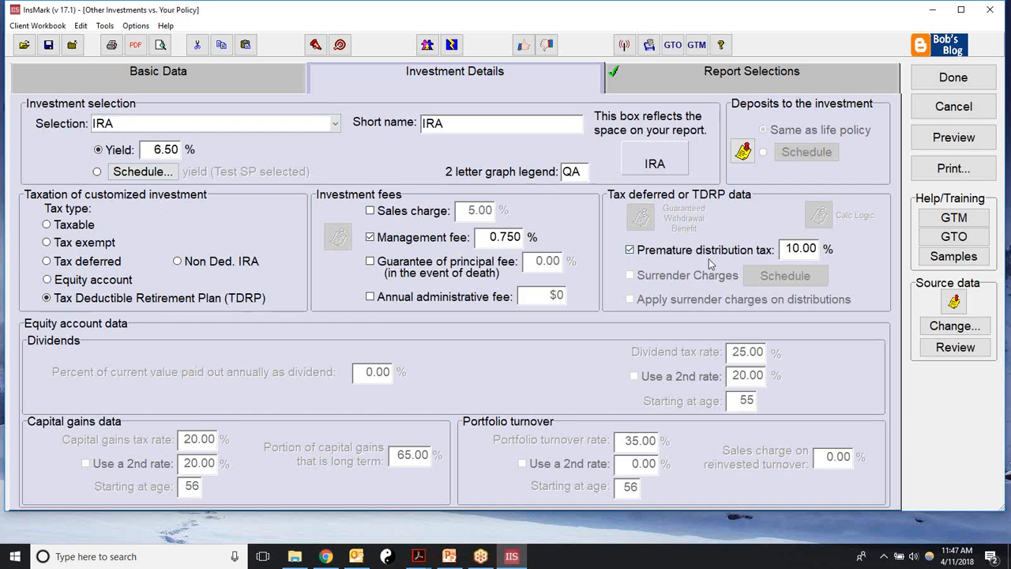
{"action": "left_click", "coordinate": [750, 76]}
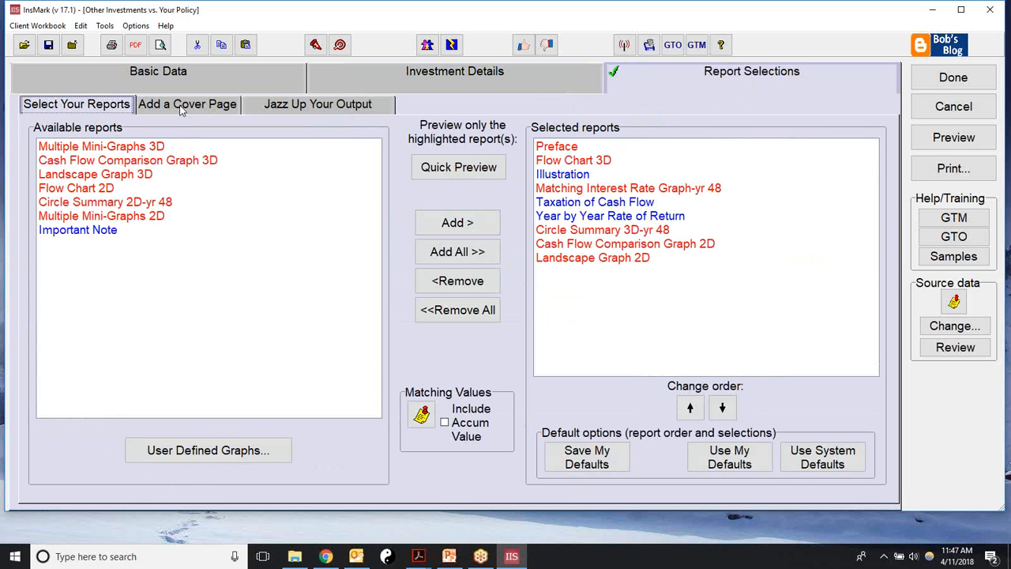
Step: Preview the report, then title the cover 'Qualified Account Vs IUL' with the scales-and-money picture
{"action": "left_click", "coordinate": [942, 139]}
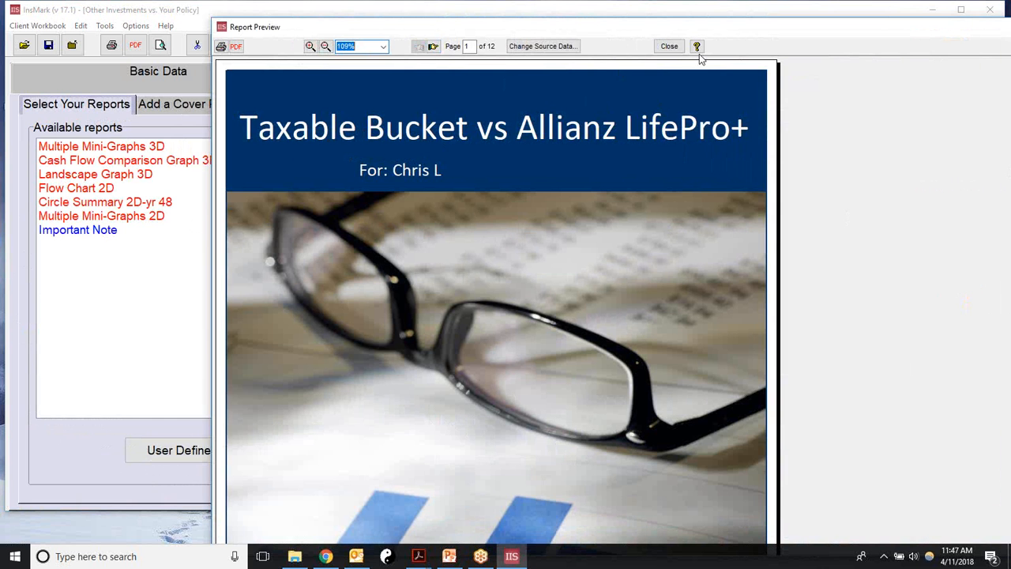
{"action": "left_click", "coordinate": [668, 46]}
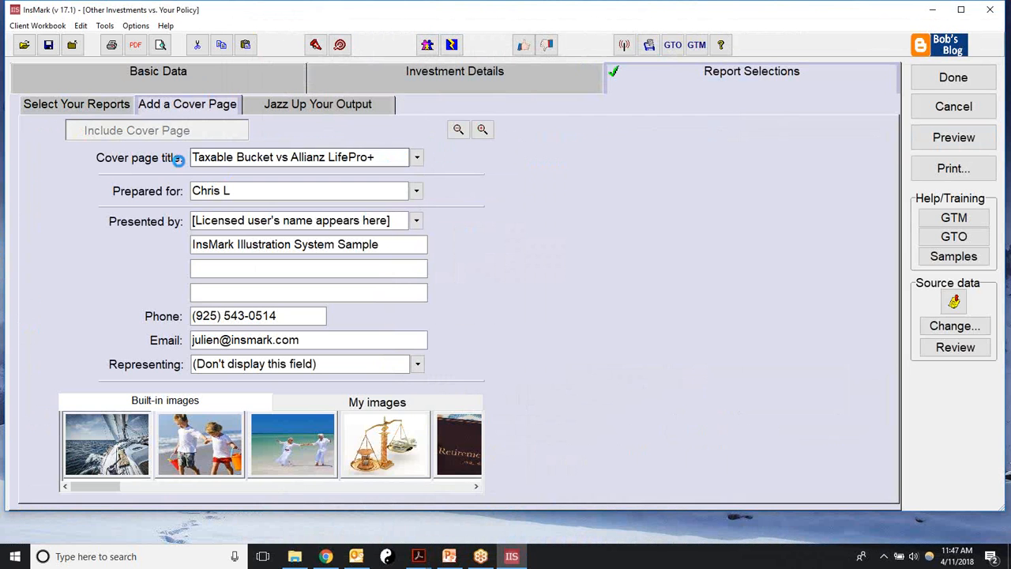
{"action": "left_click_drag", "start_coordinate": [378, 158], "coordinate": [136, 181]}
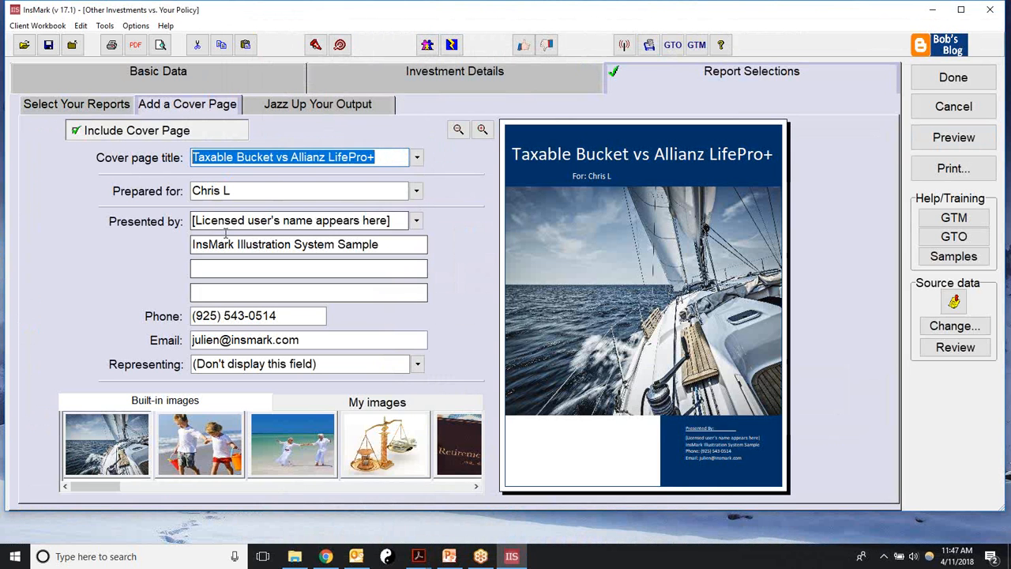
{"action": "type", "text": "Q"}
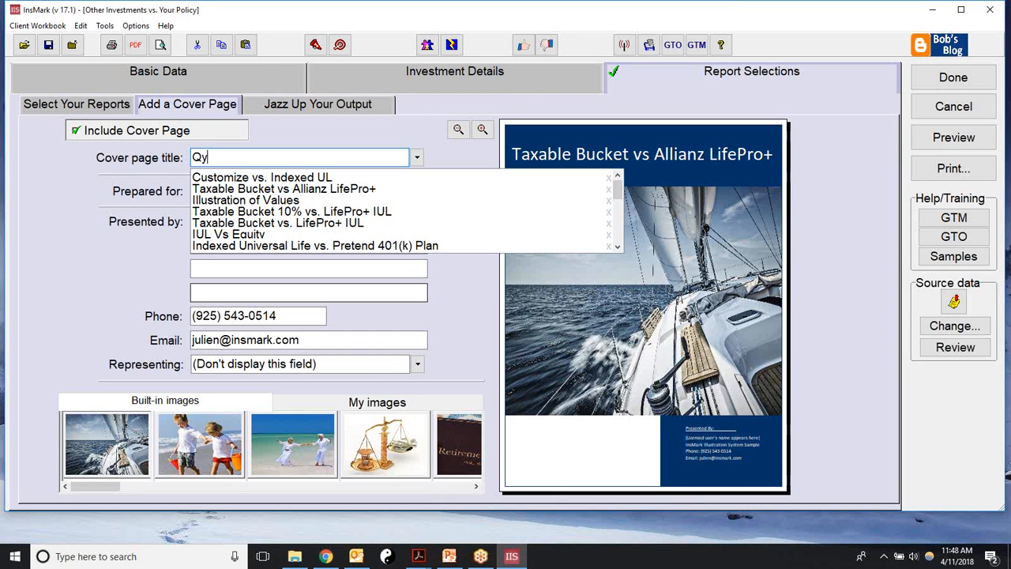
{"action": "type", "text": "ualified Account "}
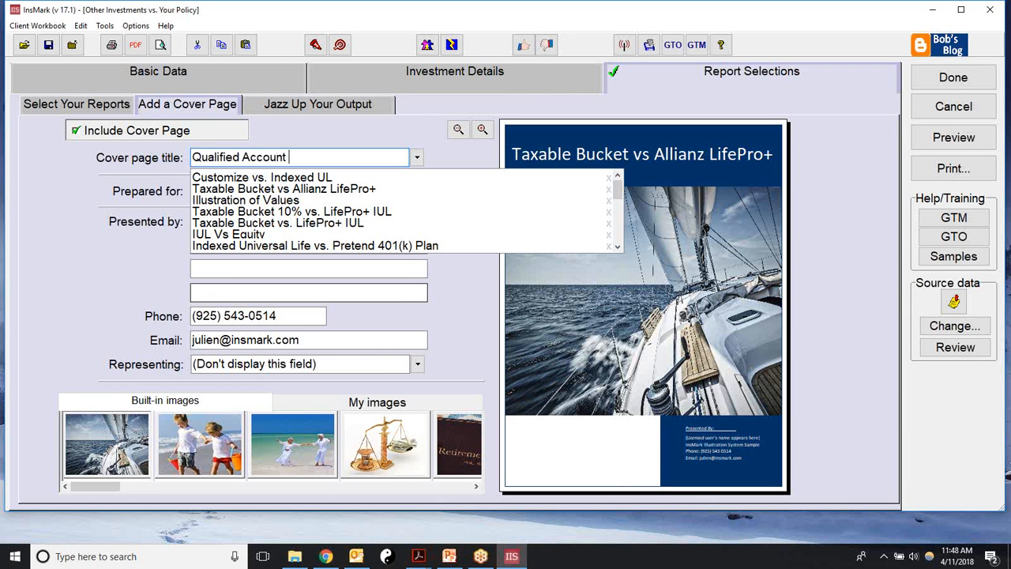
{"action": "type", "text": "Vs IUL"}
{"action": "key", "text": "Return"}
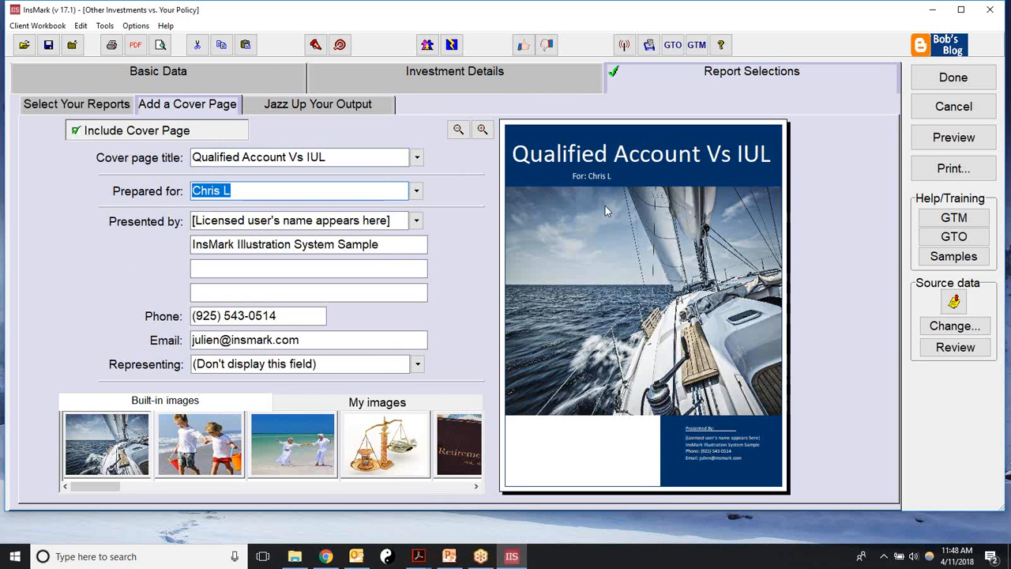
{"action": "left_click", "coordinate": [394, 446]}
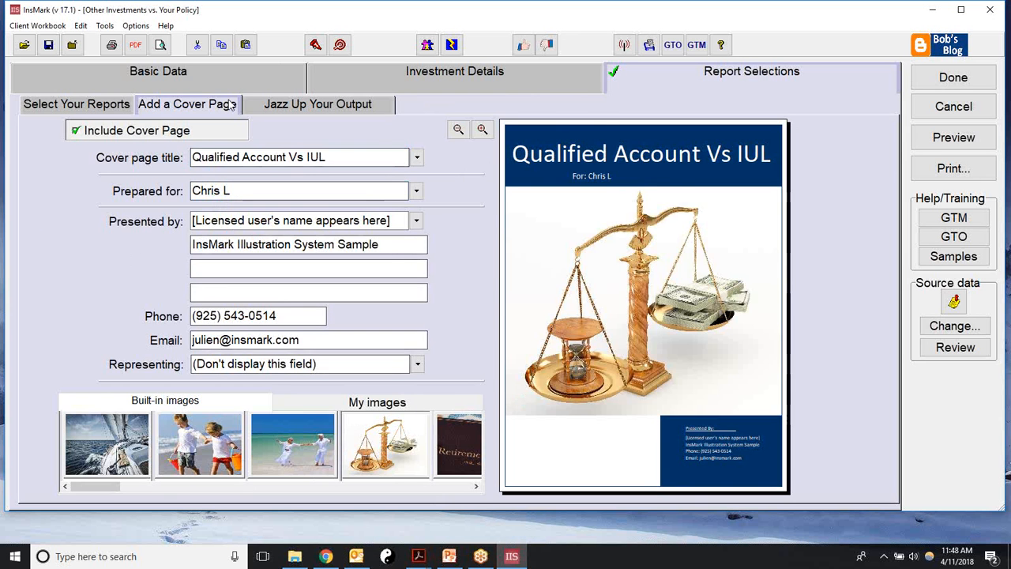
{"action": "left_click", "coordinate": [88, 108]}
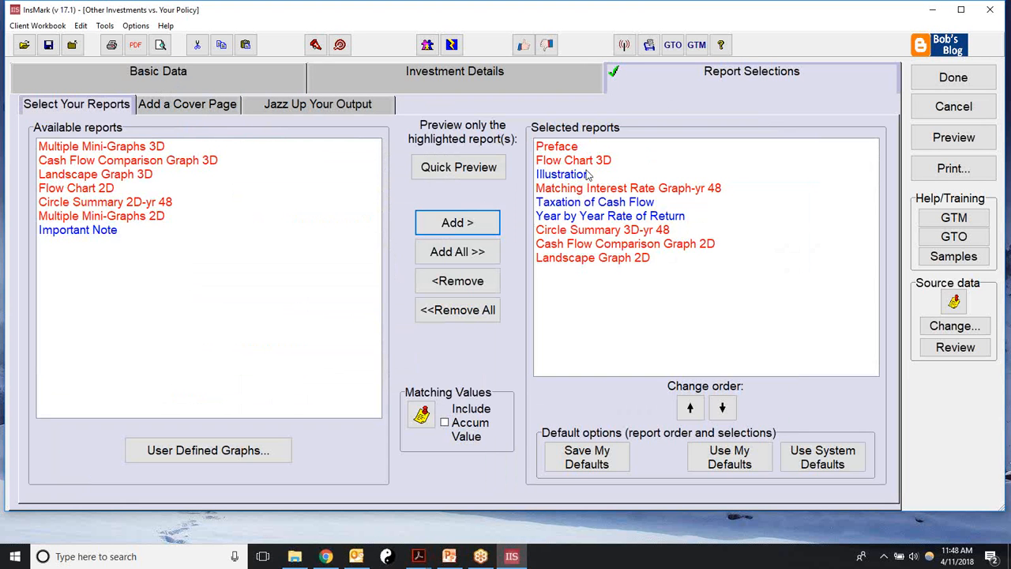
{"action": "left_click", "coordinate": [959, 136]}
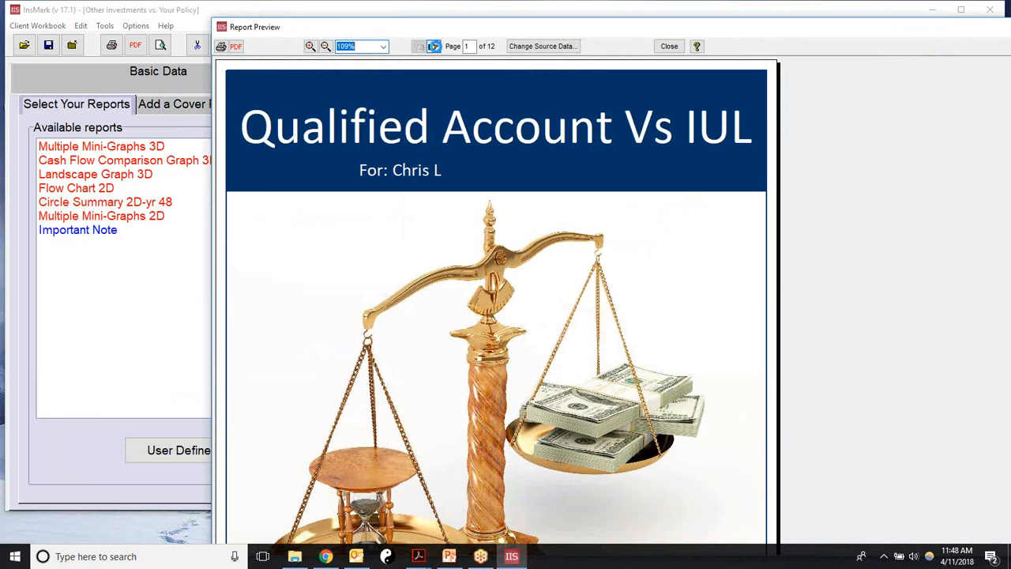
{"action": "left_click", "coordinate": [434, 45]}
{"action": "left_click", "coordinate": [434, 46]}
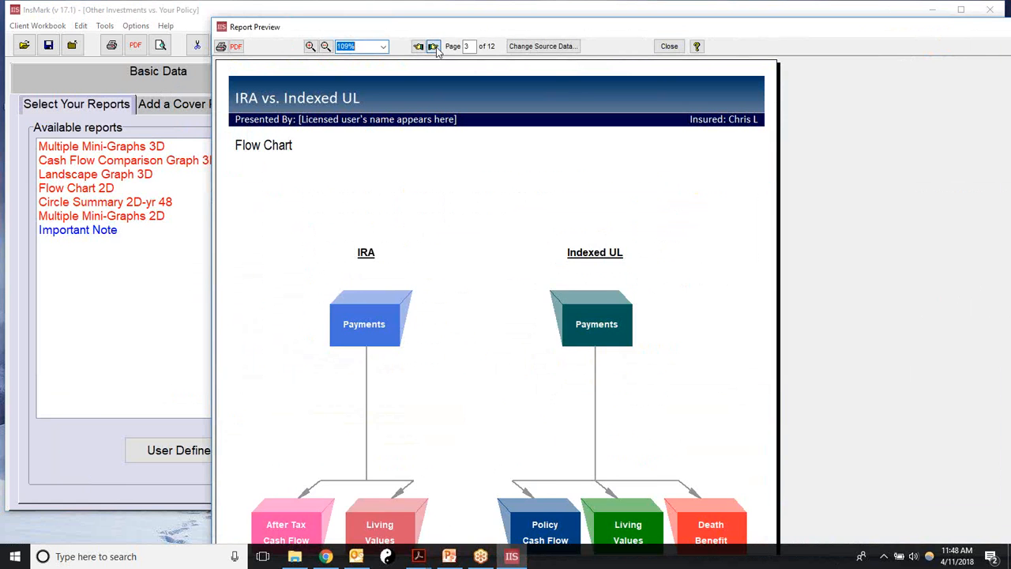
{"action": "left_click", "coordinate": [434, 46]}
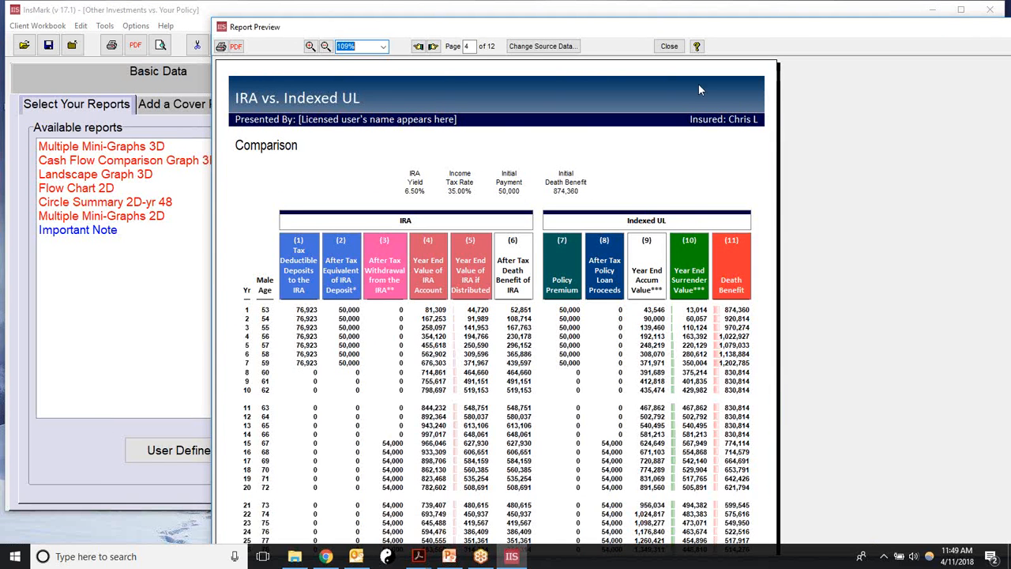
{"action": "left_click", "coordinate": [668, 48]}
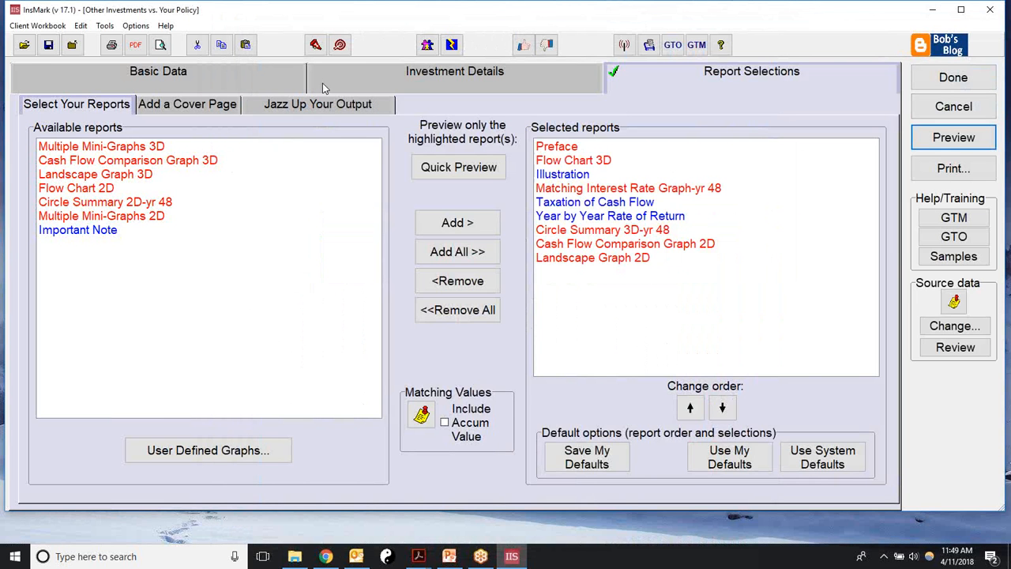
Step: Recheck Basic Data and Investment Details, keep the IRA investment, and finish with Done
{"action": "left_click", "coordinate": [197, 77]}
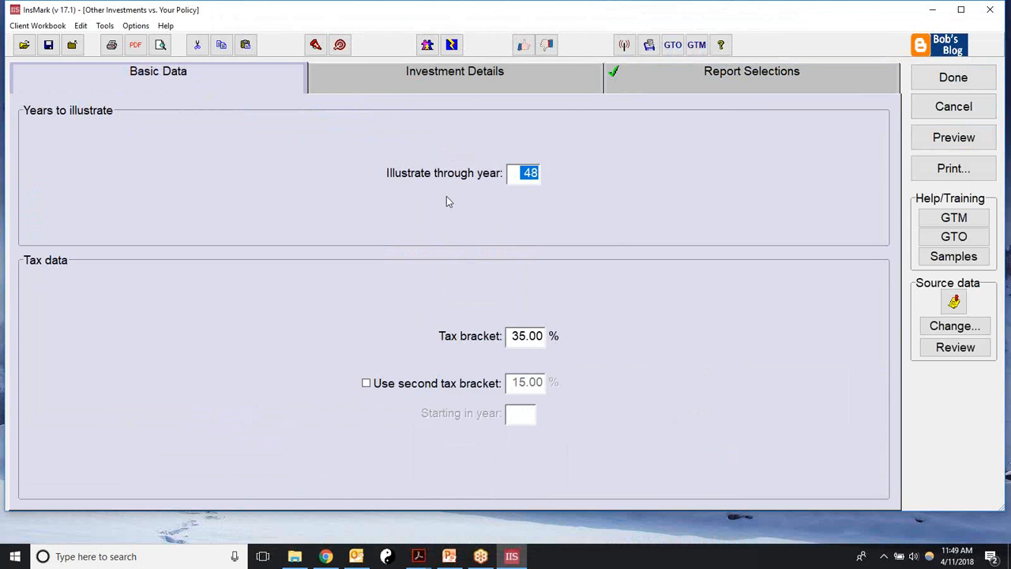
{"action": "left_click", "coordinate": [455, 78]}
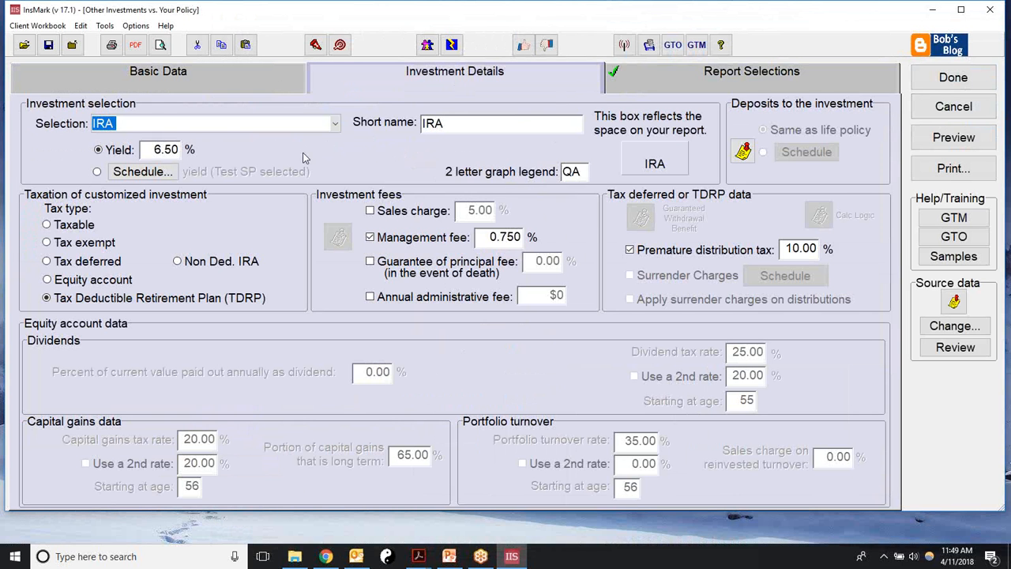
{"action": "left_click", "coordinate": [337, 125]}
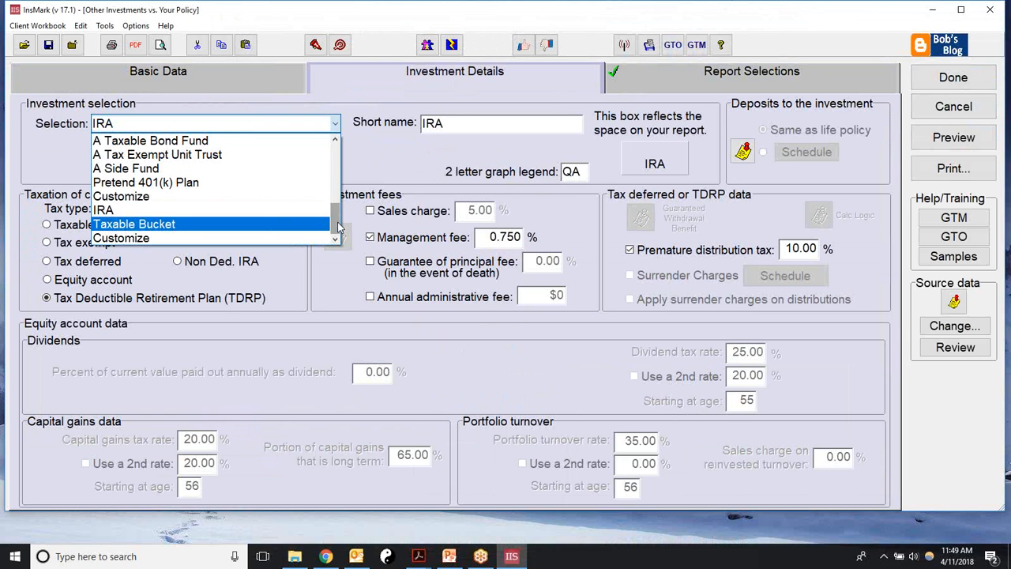
{"action": "left_click_drag", "start_coordinate": [336, 224], "coordinate": [336, 158]}
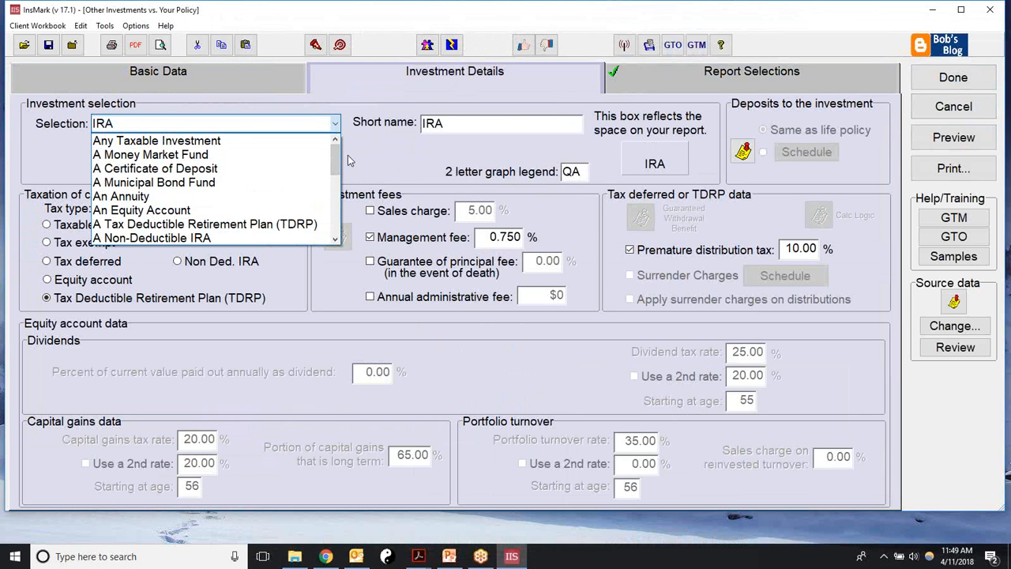
{"action": "left_click", "coordinate": [342, 84]}
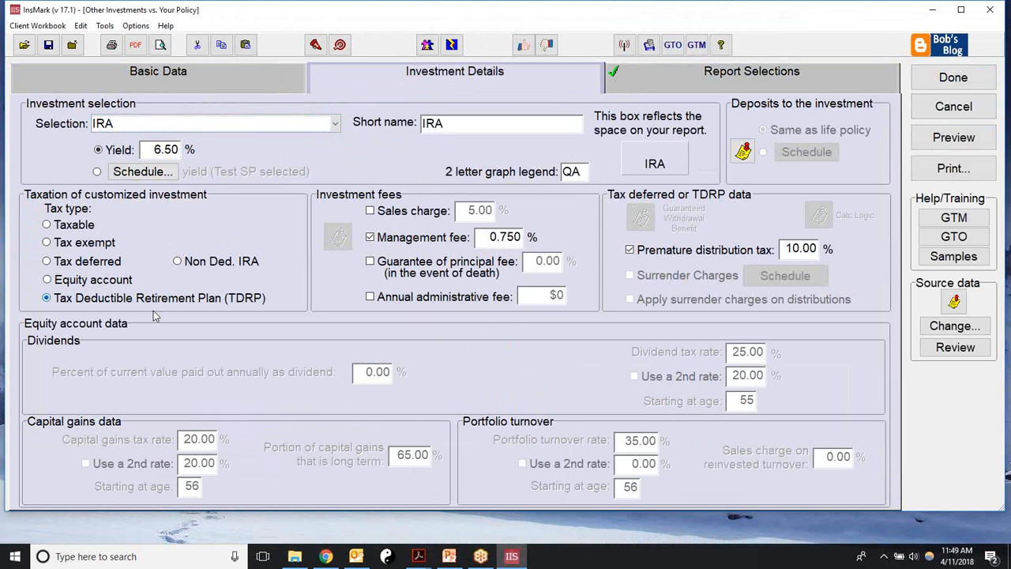
{"action": "left_click", "coordinate": [337, 125]}
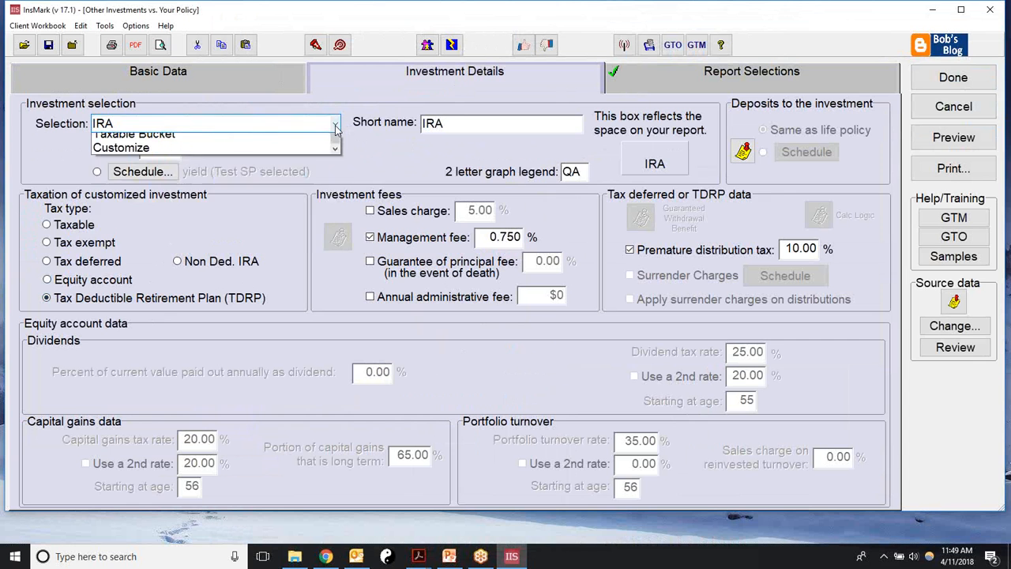
{"action": "scroll", "coordinate": [335, 188], "scroll_direction": "up", "scroll_amount": 5}
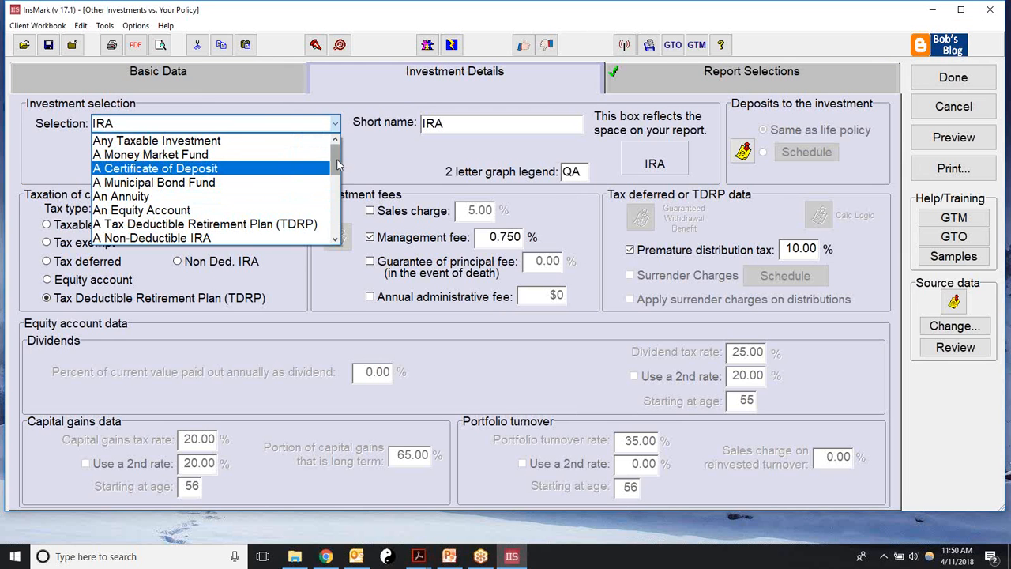
{"action": "left_click_drag", "start_coordinate": [336, 162], "coordinate": [336, 229]}
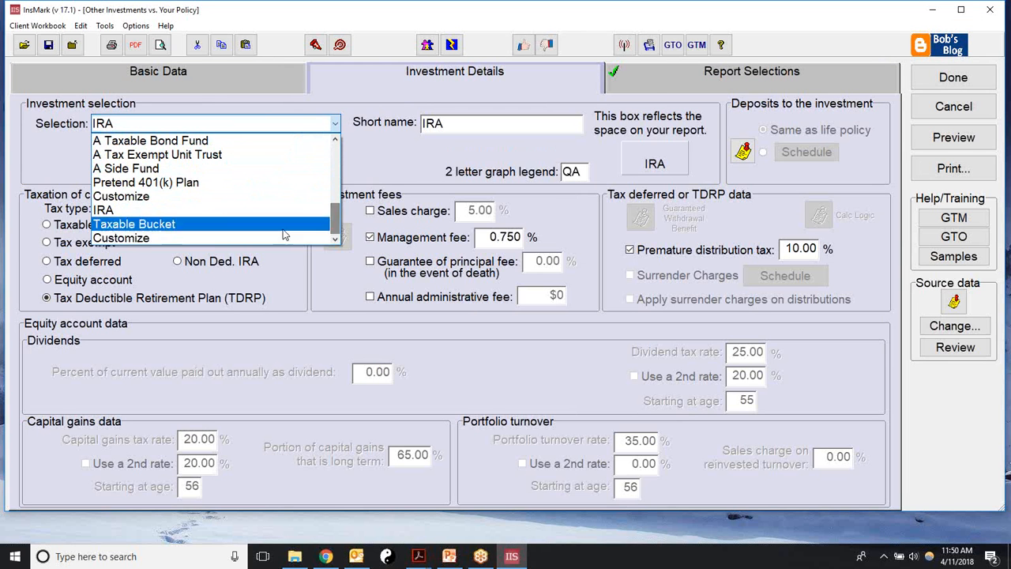
{"action": "left_click", "coordinate": [149, 241]}
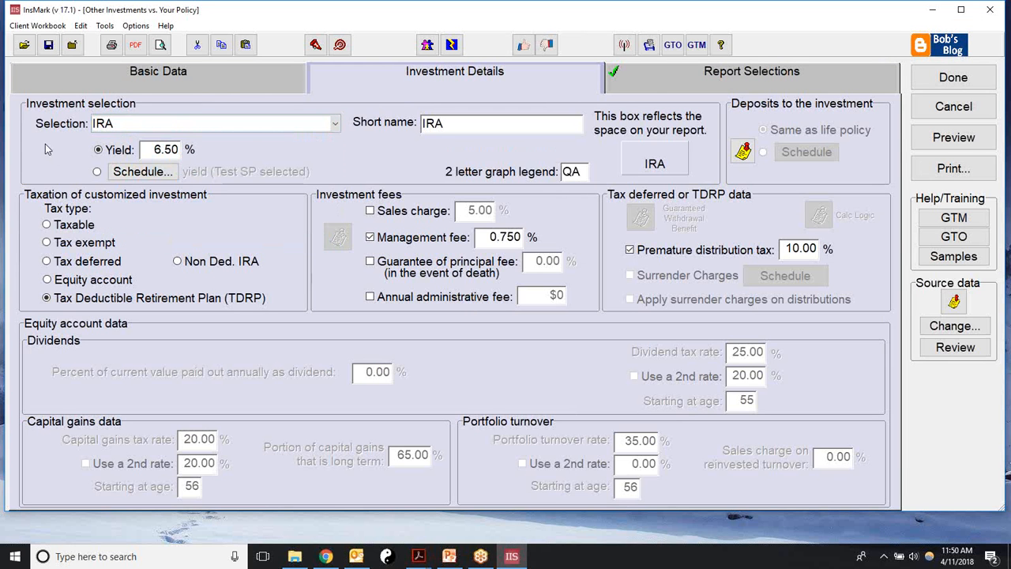
{"action": "left_click", "coordinate": [953, 77]}
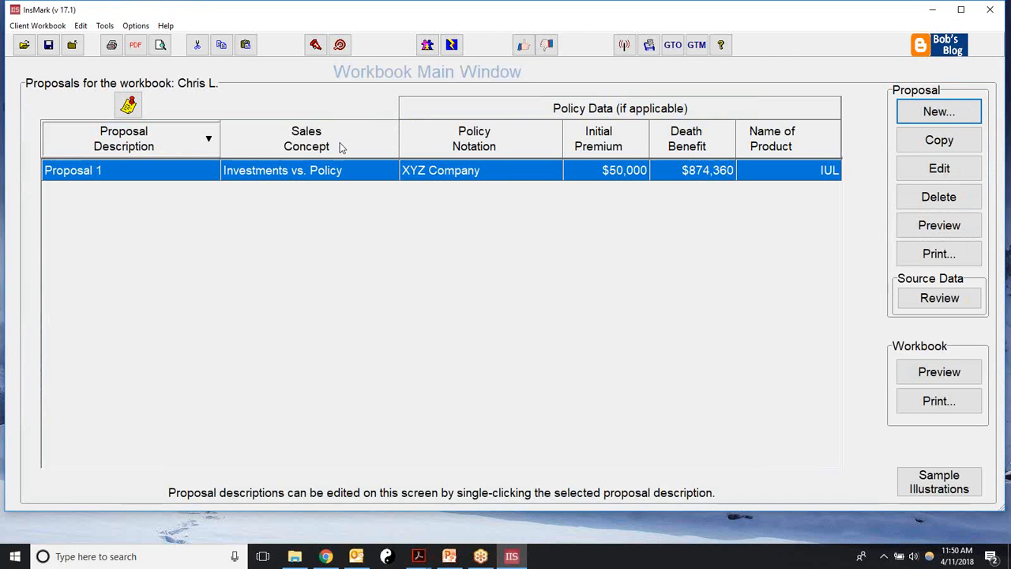